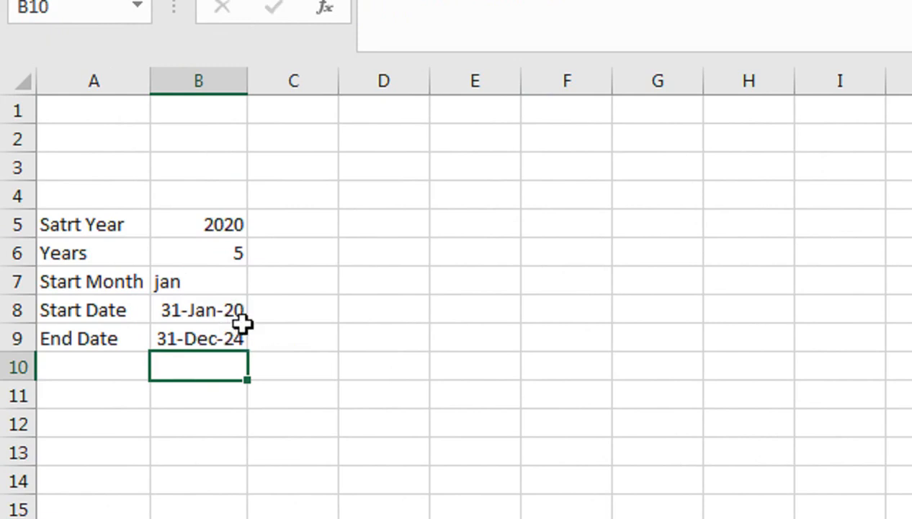
On the blank worksheet, enter the heading MONTHLY YEARS in cell A5 and fit column A to its text
click(281, 488)
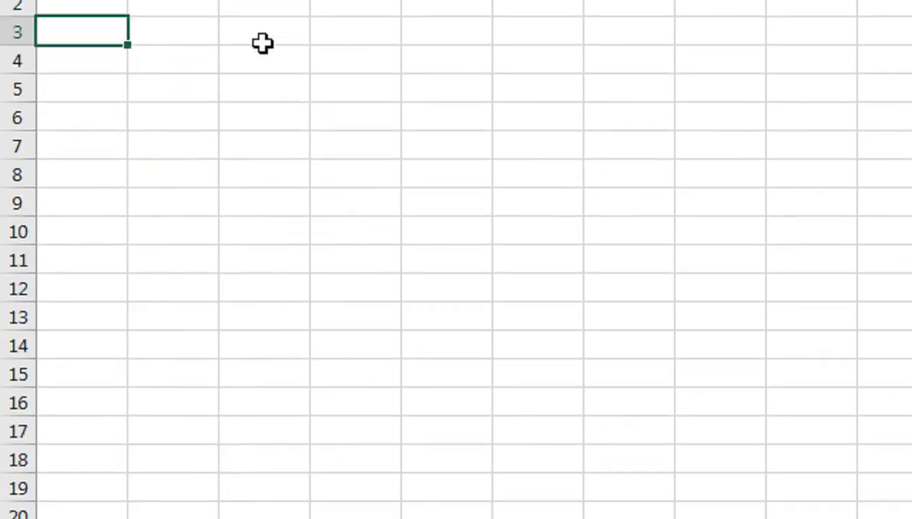
click(90, 87)
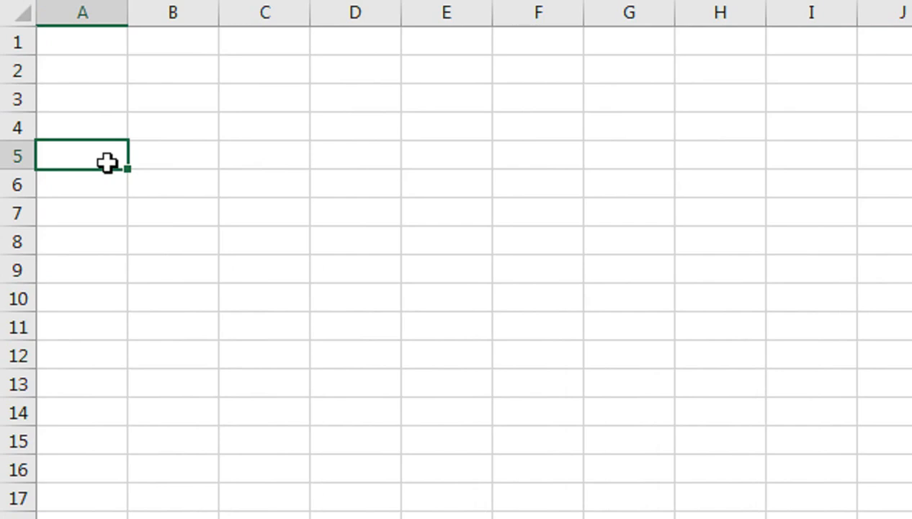
text(monthly years)
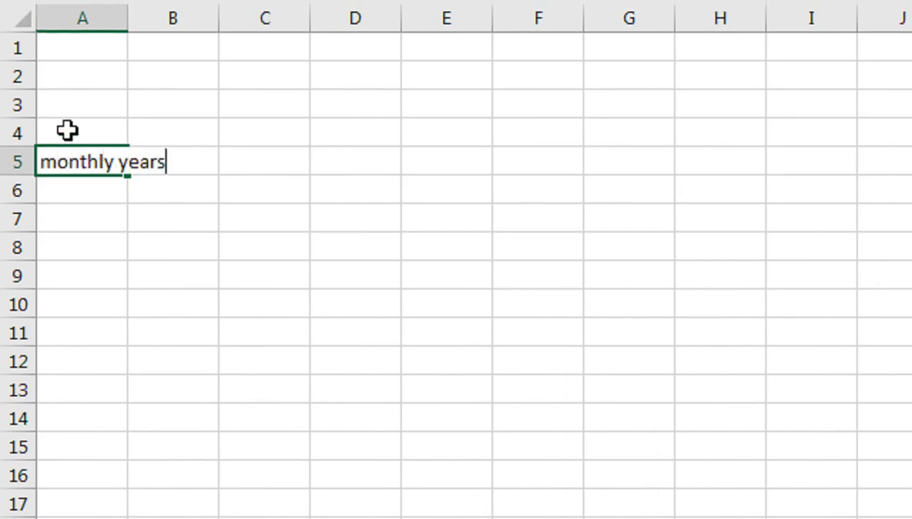
key(Tab)
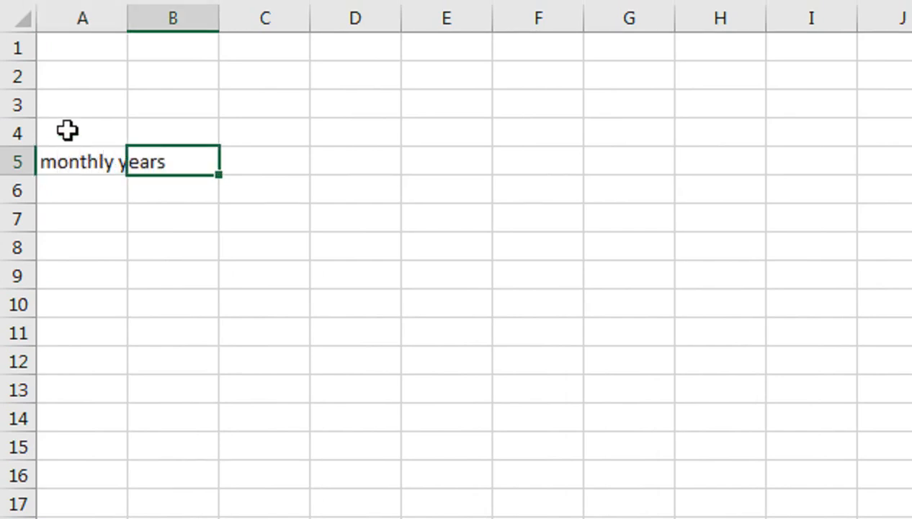
key(Left)
text(MON)
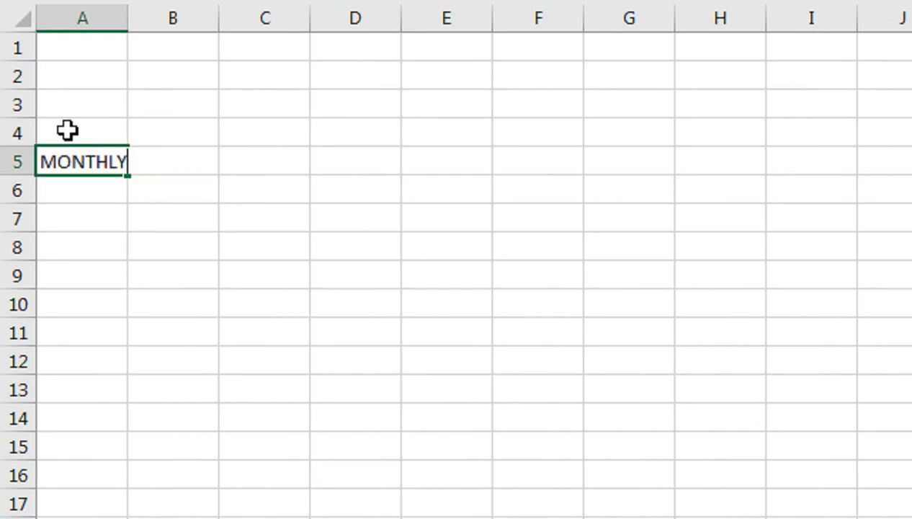
key(Tab)
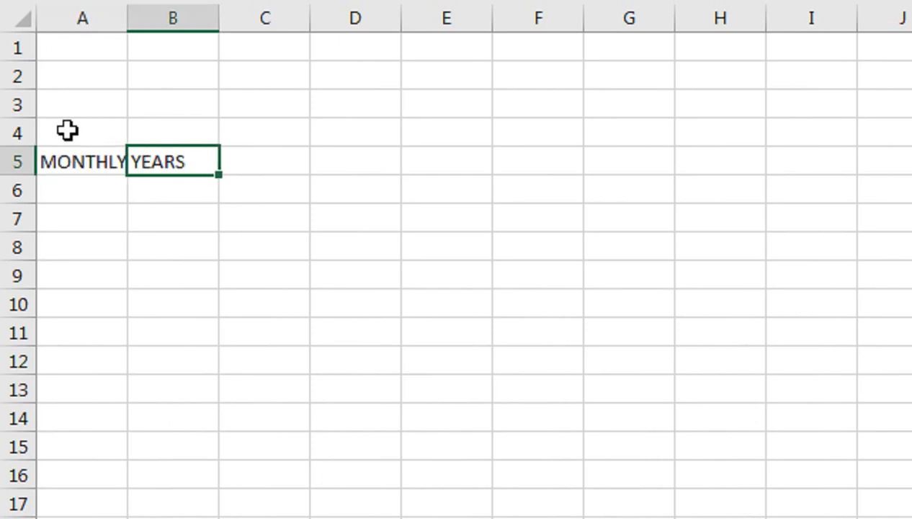
key(Left)
key(alt+h)
key(o)
key(i)
Enter the headings PERIODS MONTH, START and END in cells B5, C5 and D5
key(Right)
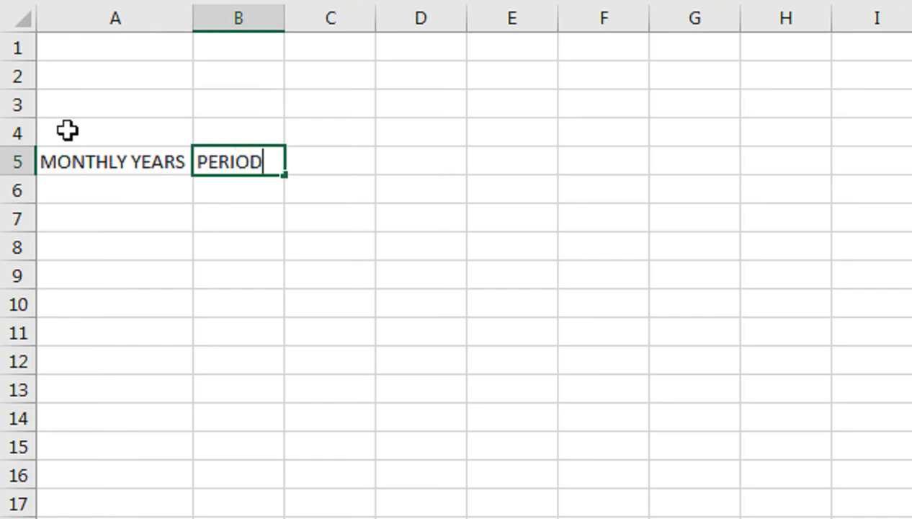
key(Right)
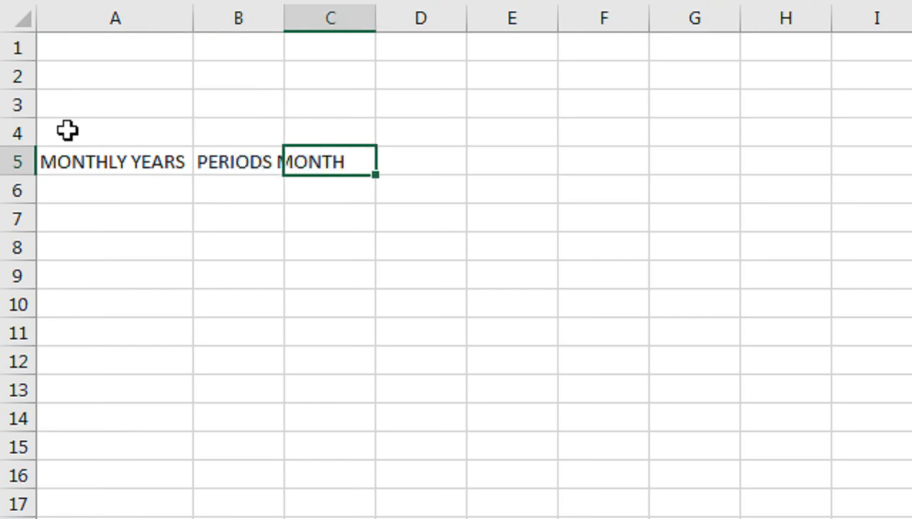
text(START)
key(Right)
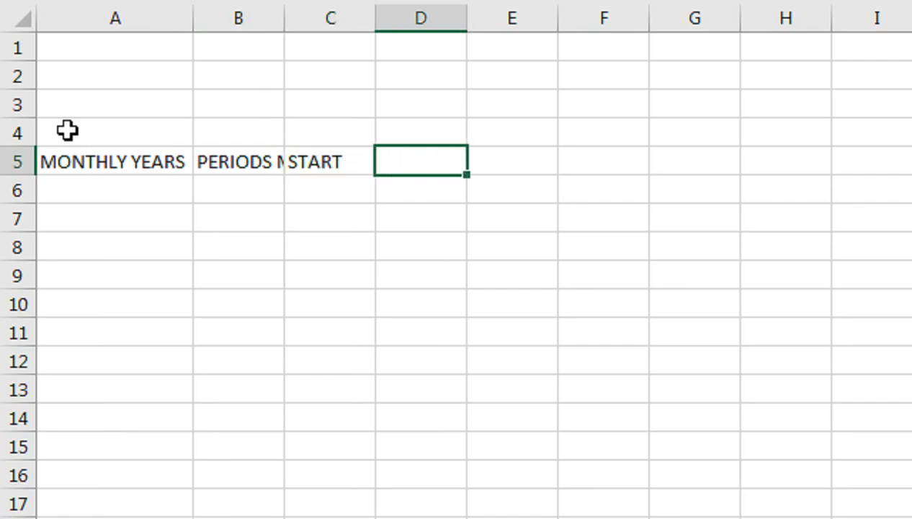
key(Right)
Fit column B's width to the PERIODS MONTH heading
key(Left)
key(Left)
key(Left)
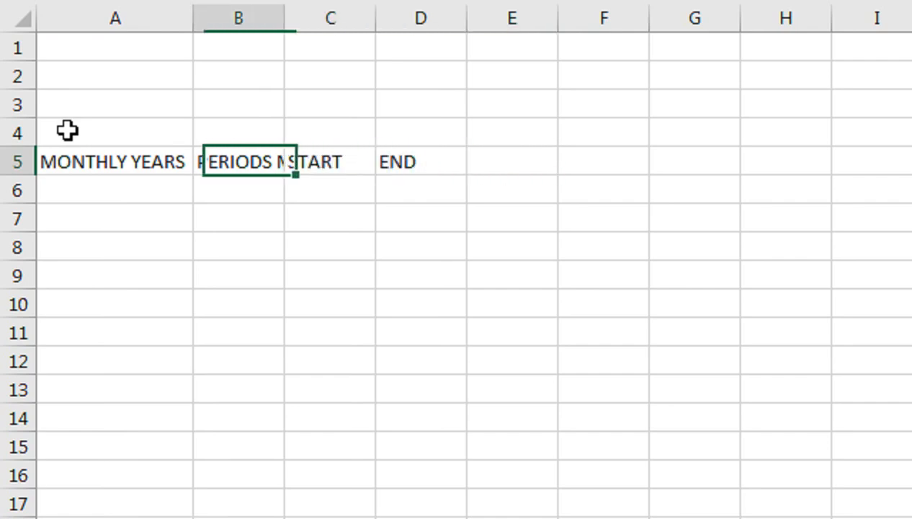
key(alt+h)
key(o)
key(i)
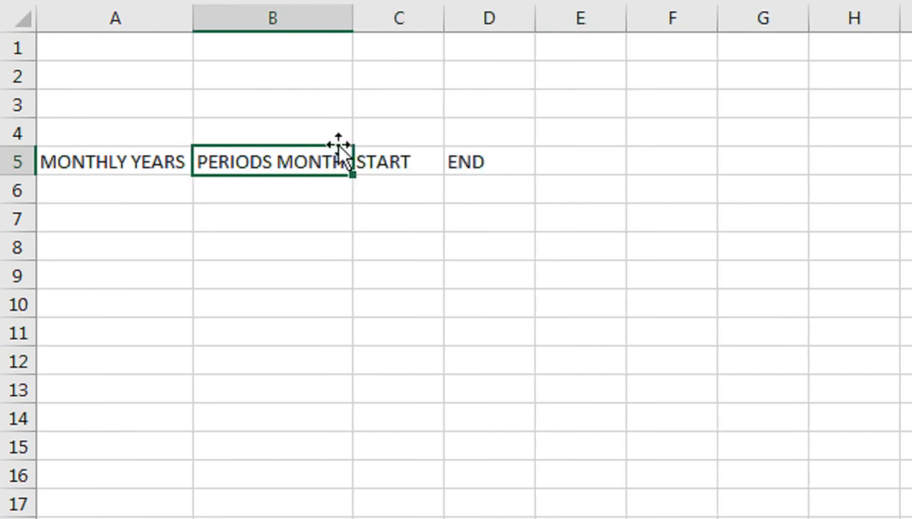
Enter the heading PREPAID AMT in cell E5 and fit column E to its text
click(597, 157)
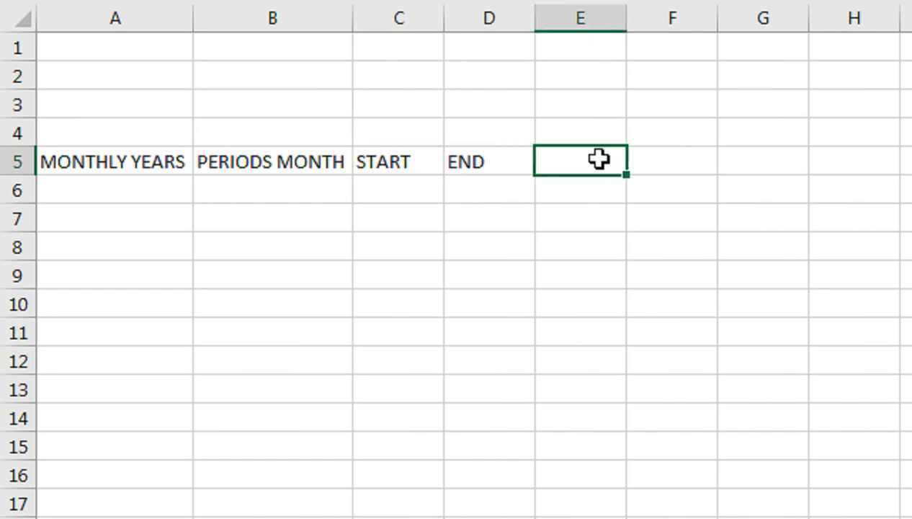
text(PREPAID AMT)
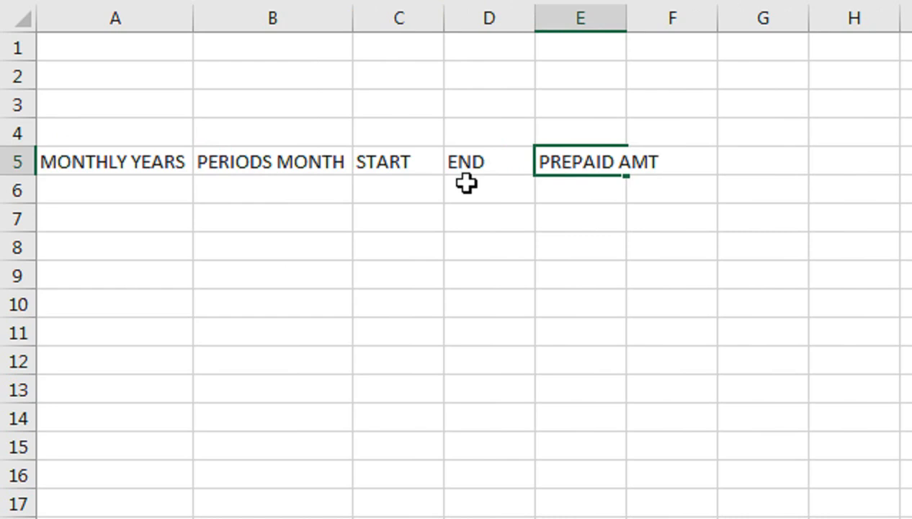
key(Right)
key(Left)
key(alt+h)
key(o)
key(i)
Enter the heading MONTHLY CHARGES in cell F5
key(Right)
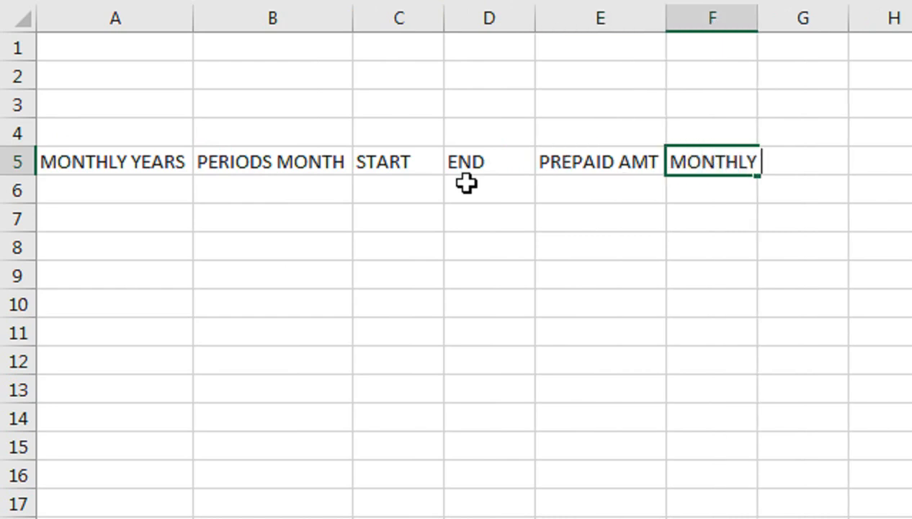
key(Right)
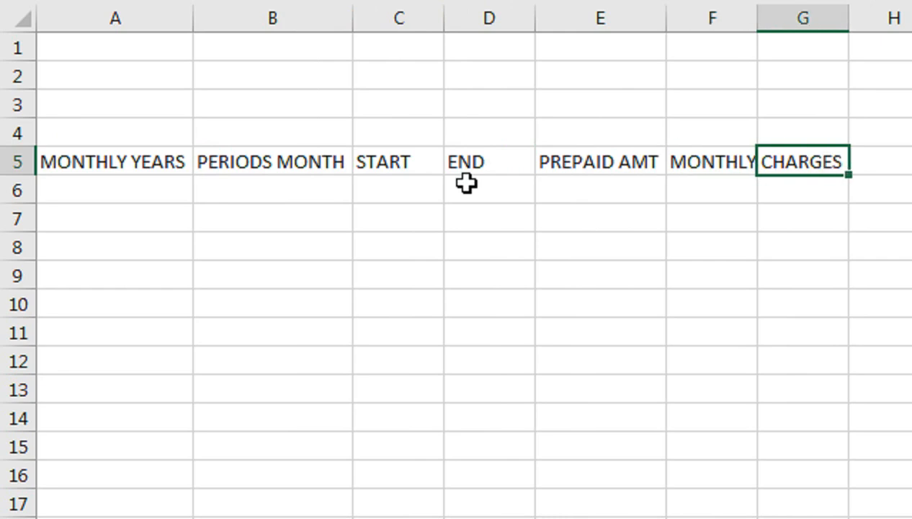
key(Left)
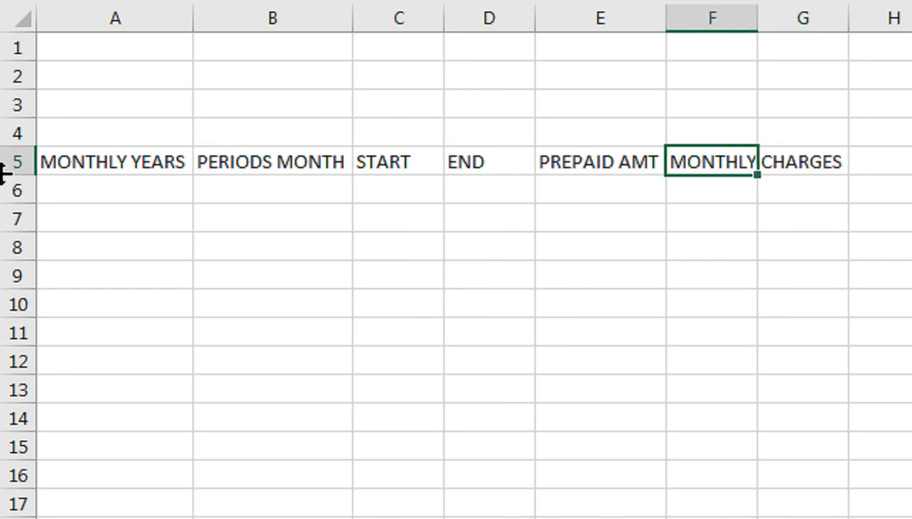
Wrap the MONTHLY CHARGES heading onto two lines within a taller row 5 and a wider column F
drag(4, 176, 6, 211)
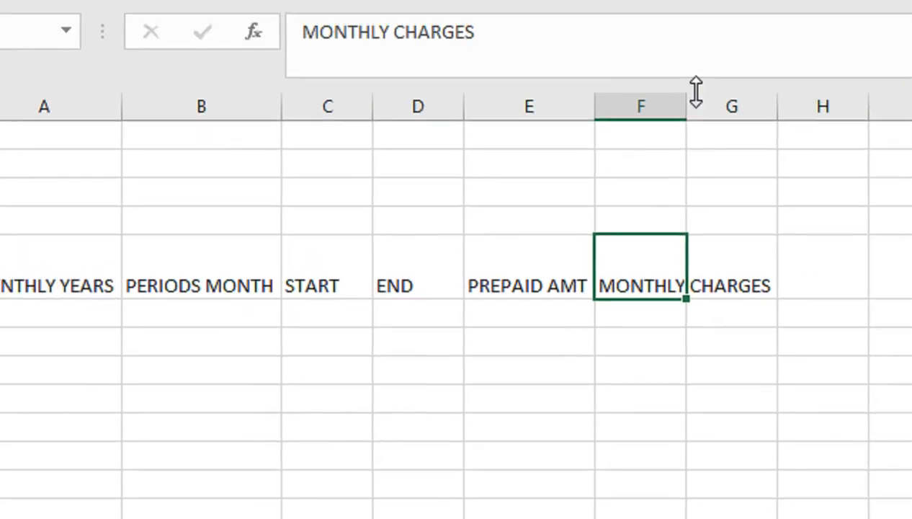
drag(758, 20, 819, 24)
drag(685, 132, 685, 131)
click(607, 115)
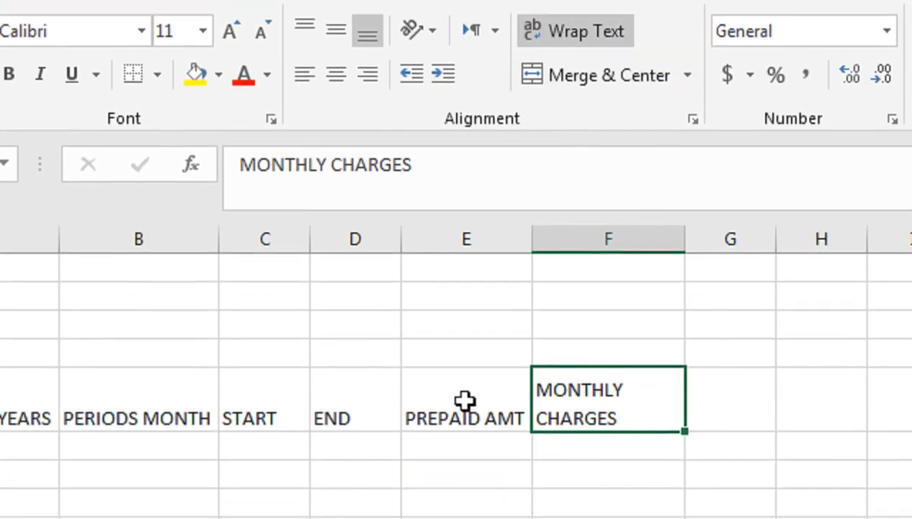
Wrap the PREPAID AMT, MONTHLY YEARS and PERIODS MONTH headings onto two lines and narrow columns E, A and B
click(464, 401)
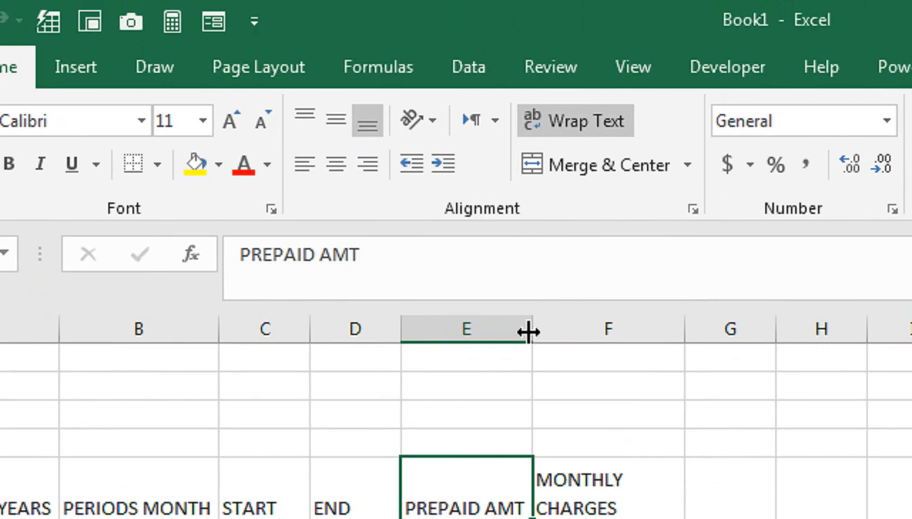
drag(528, 331, 514, 332)
click(172, 402)
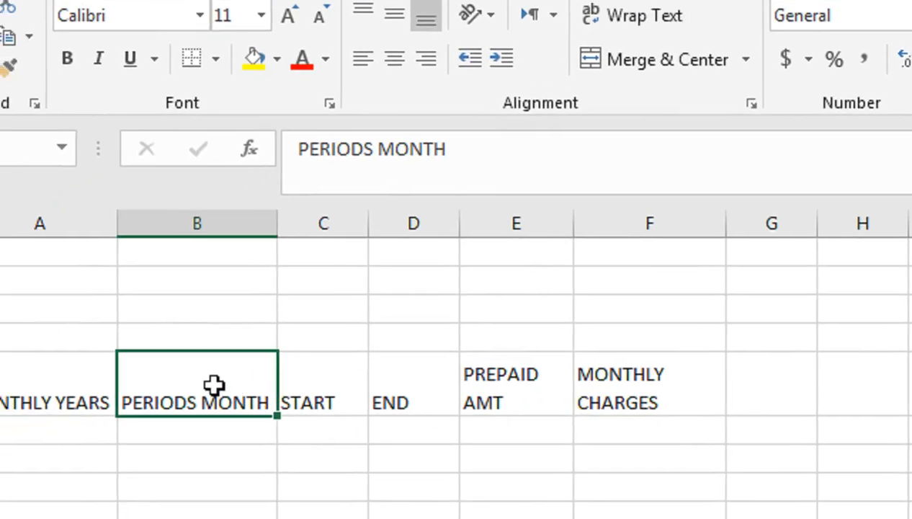
ctrl+click(35, 399)
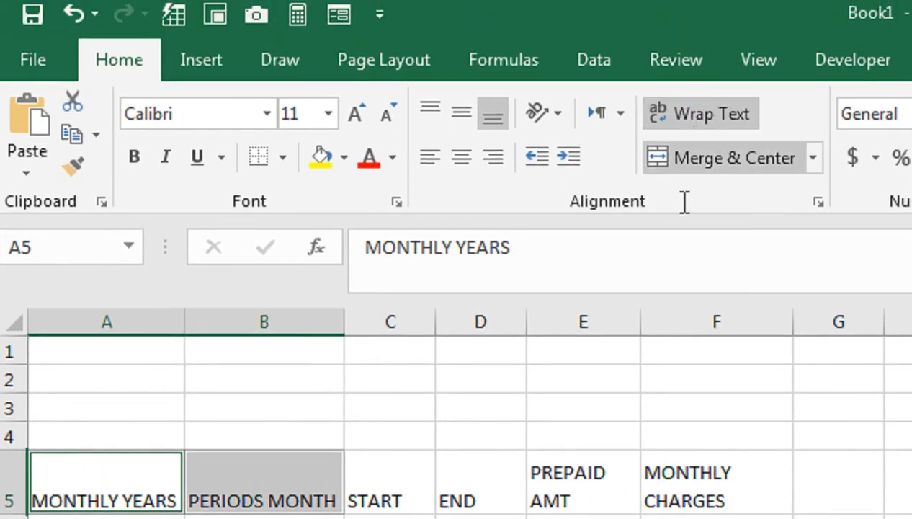
drag(190, 266, 193, 266)
mouse_move(193, 318)
mouse_down()
mouse_move(204, 315)
mouse_move(188, 319)
mouse_up()
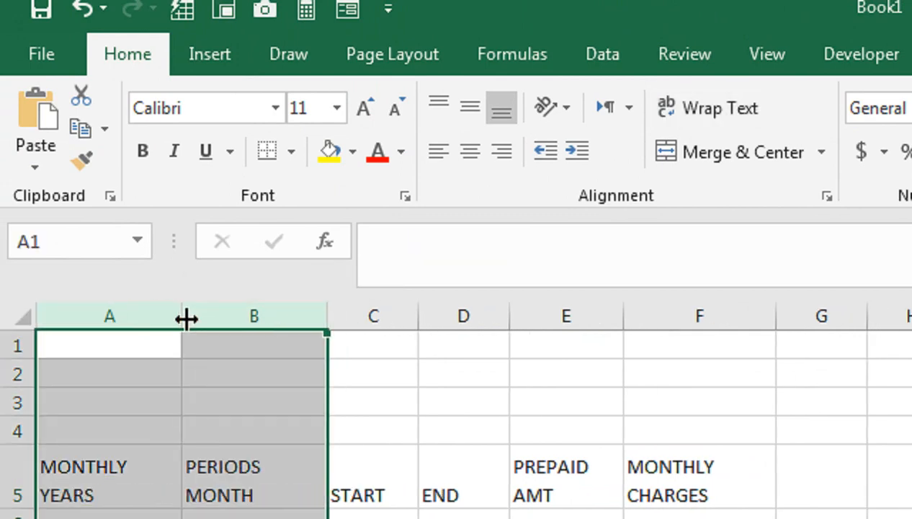
Center the headings in A5:F5 both horizontally and vertically
click(155, 479)
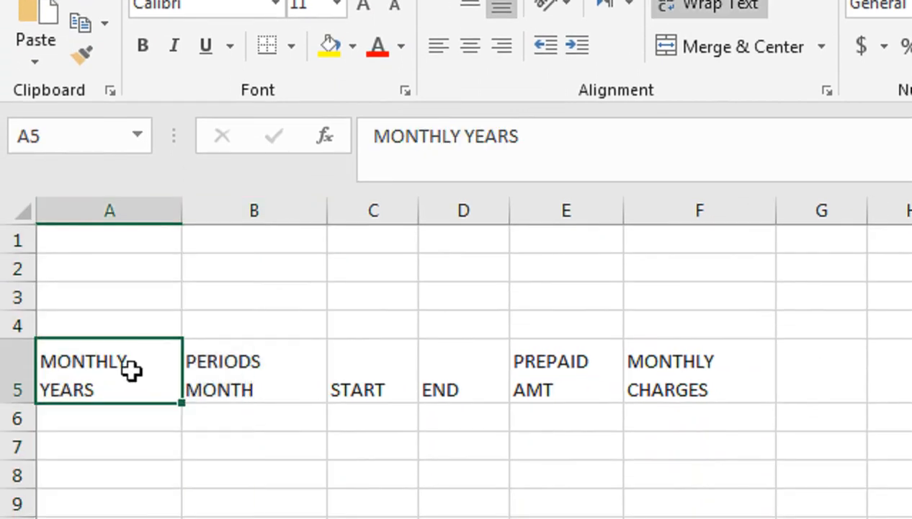
drag(131, 369, 670, 360)
click(470, 46)
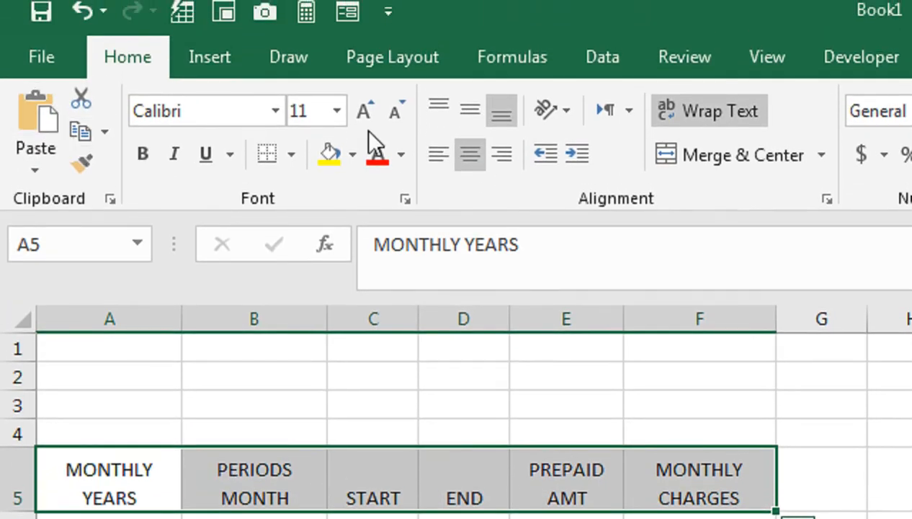
click(470, 109)
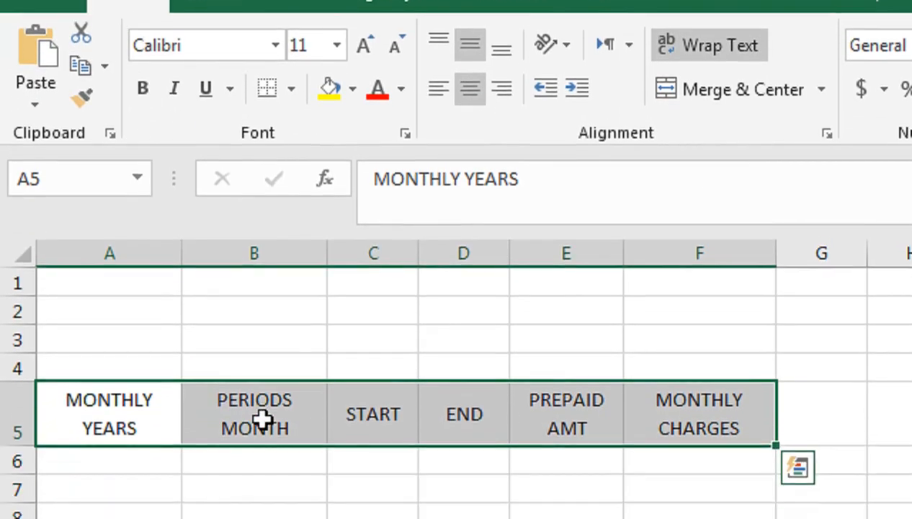
click(373, 489)
Link cell G5 to the start date in cell B8 of Sheet1
click(715, 364)
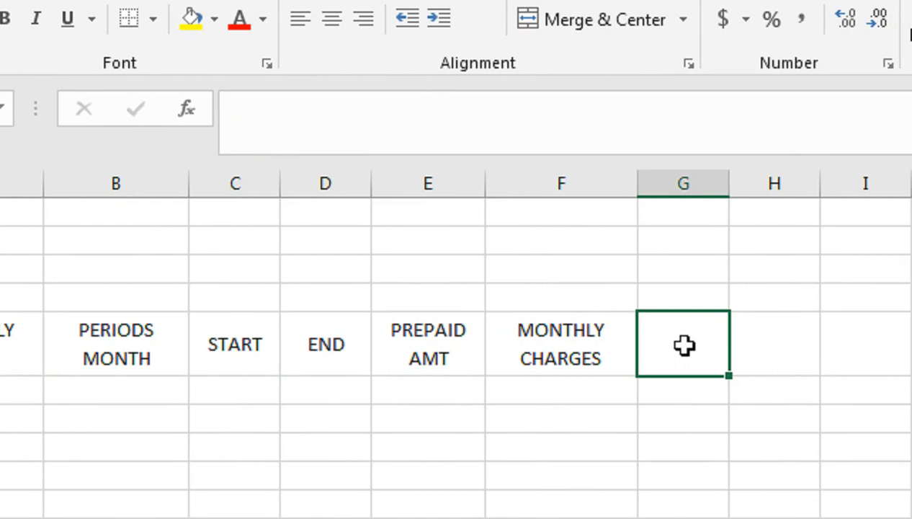
text(=)
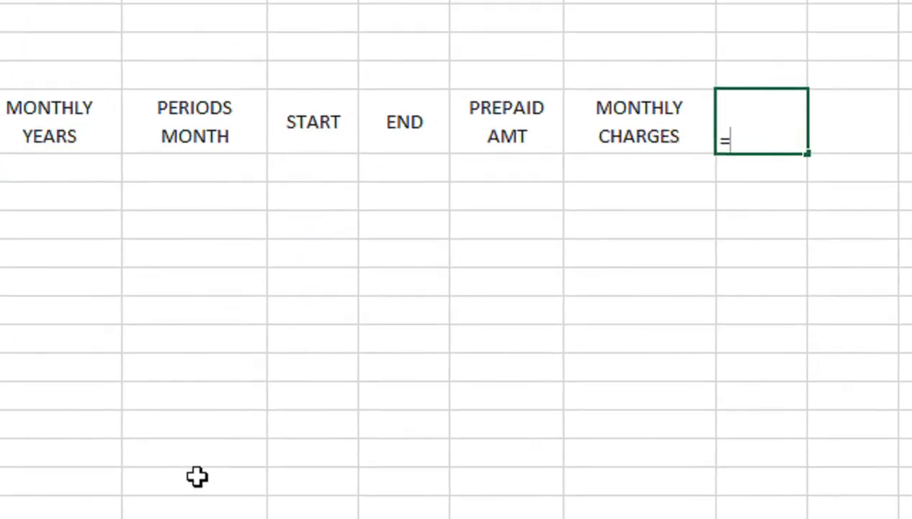
click(276, 467)
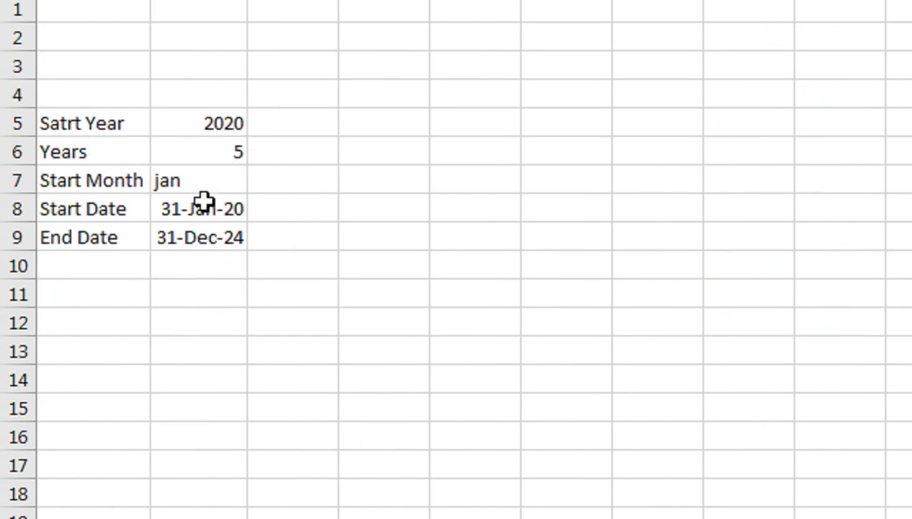
click(204, 209)
key(Return)
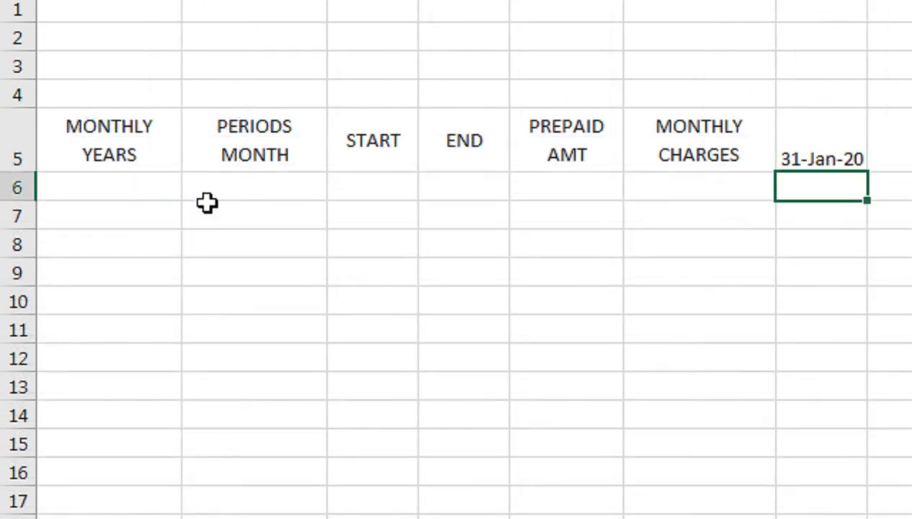
Apply the custom number format mmm-yyyy to the date in cell G5
click(798, 152)
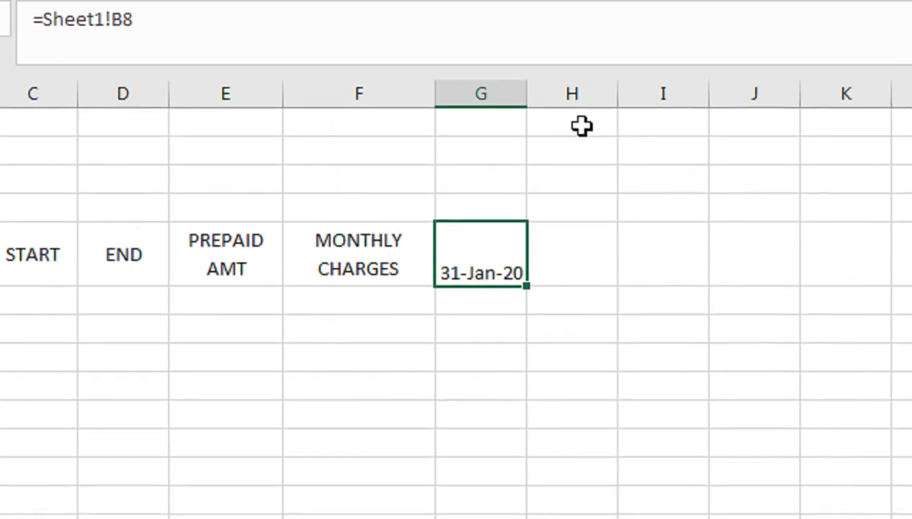
click(686, 103)
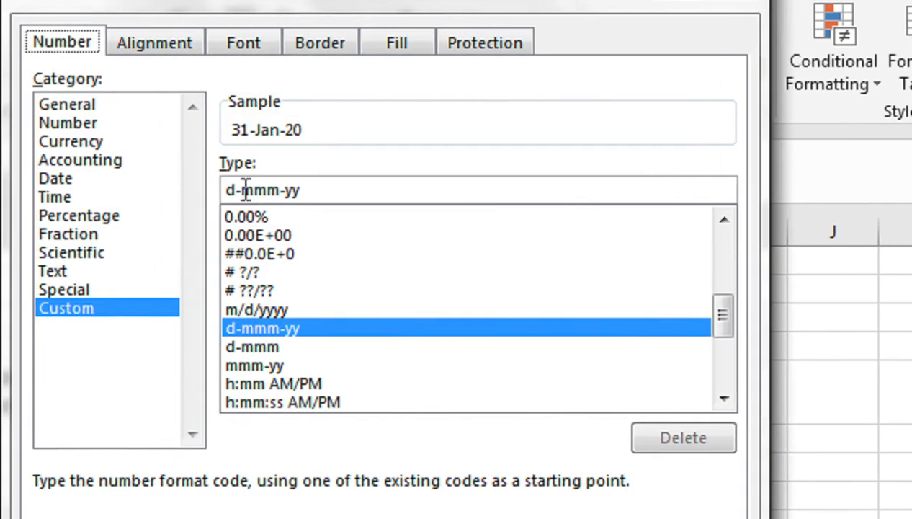
click(246, 191)
key(BackSpace)
key(BackSpace)
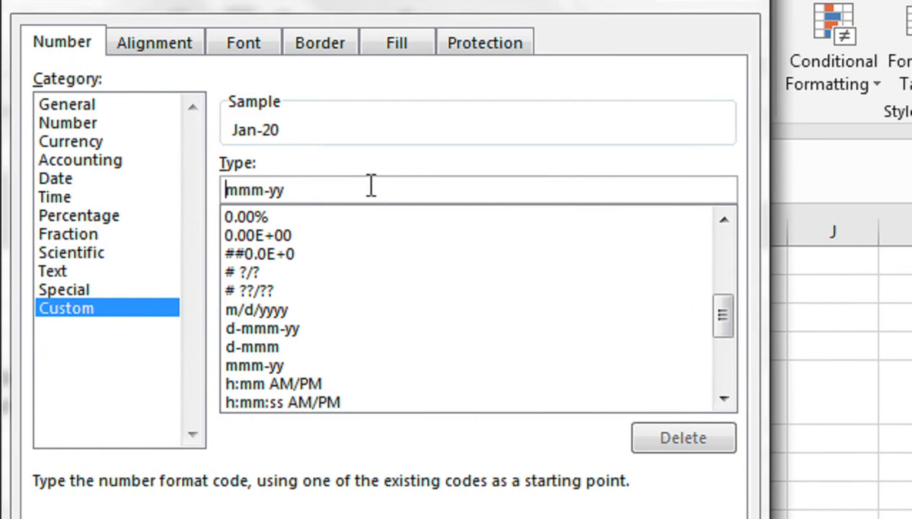
text(yy)
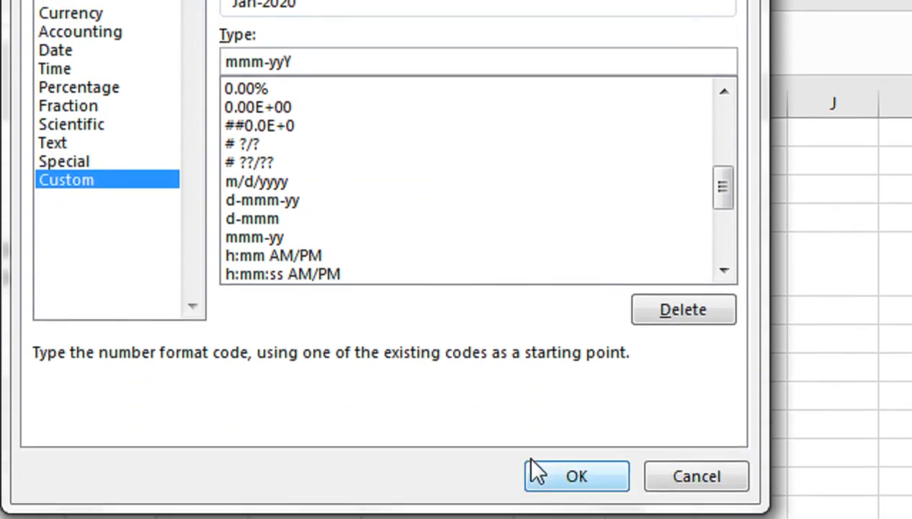
click(533, 472)
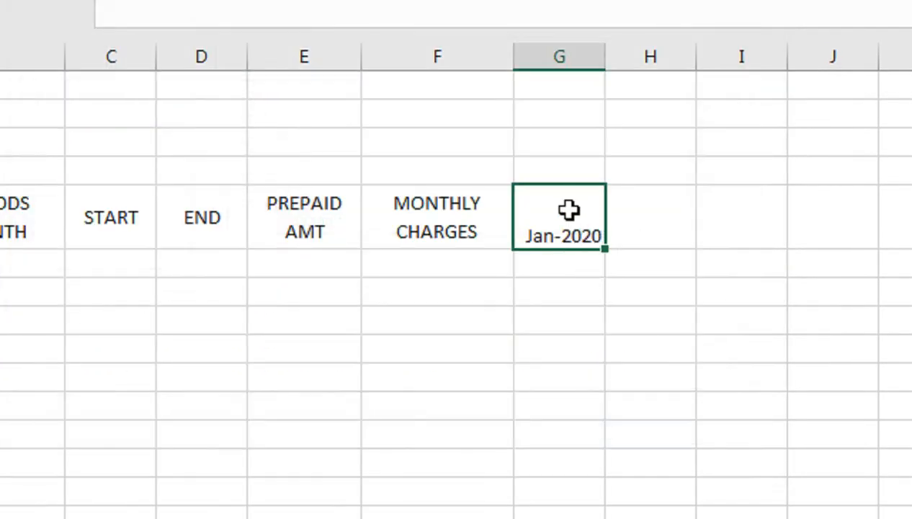
Enter =EOMONTH(G5,1) in cell H5 to produce the following month's end date
click(631, 235)
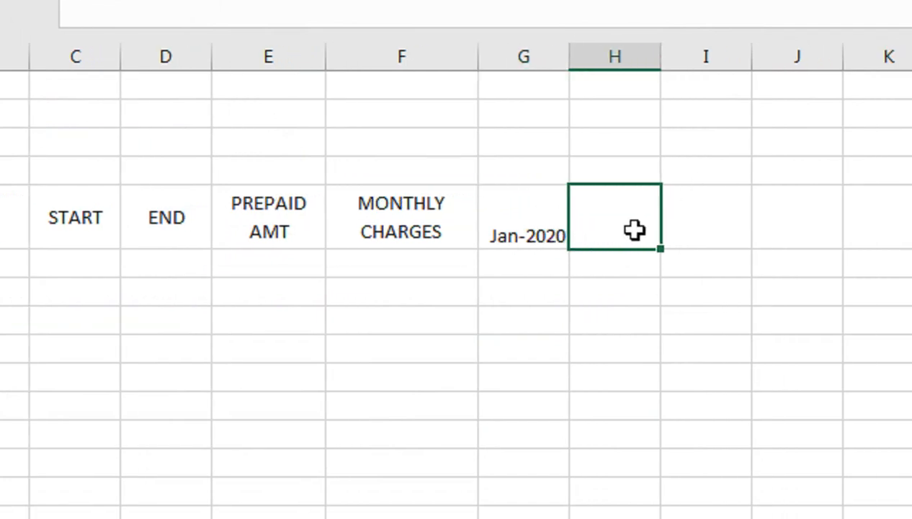
text(=EO)
key(Tab)
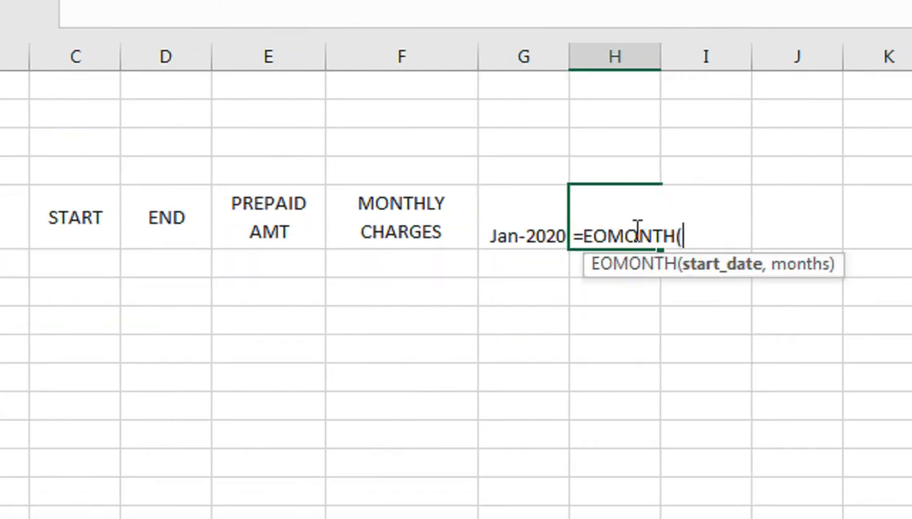
key(Left)
text(,)
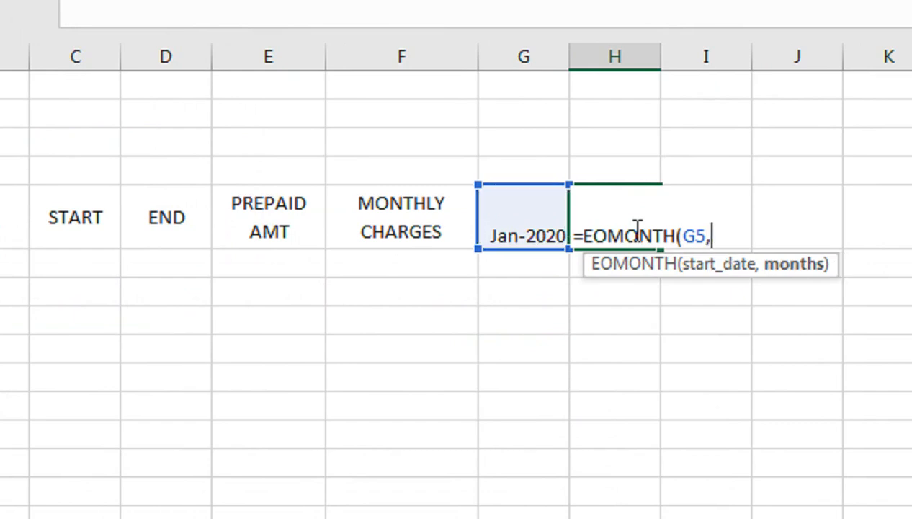
text(1))
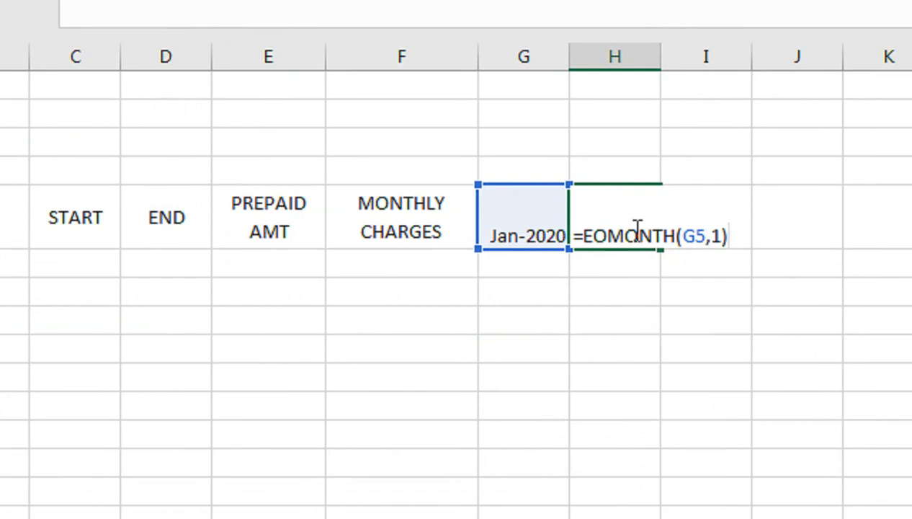
key(Return)
Copy the month-year format of cell G5 onto cell H5 with the Format Painter
click(633, 229)
click(526, 234)
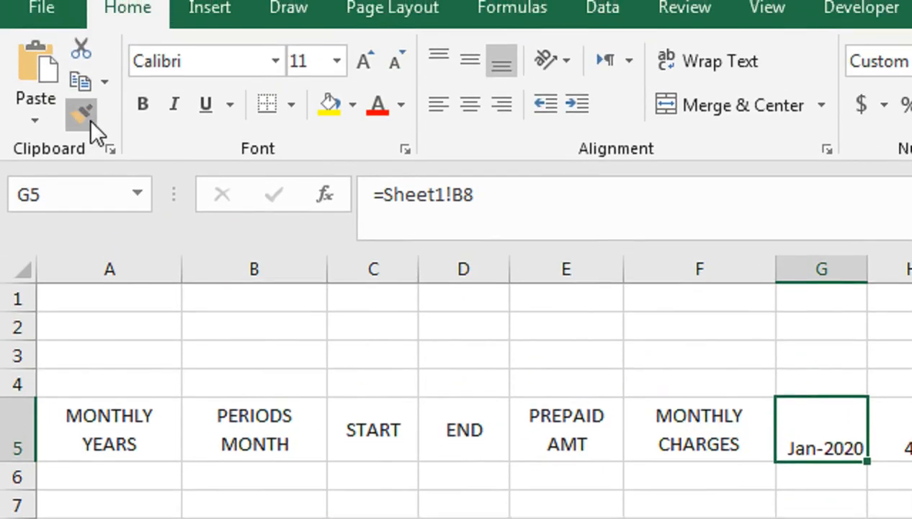
click(90, 118)
click(882, 432)
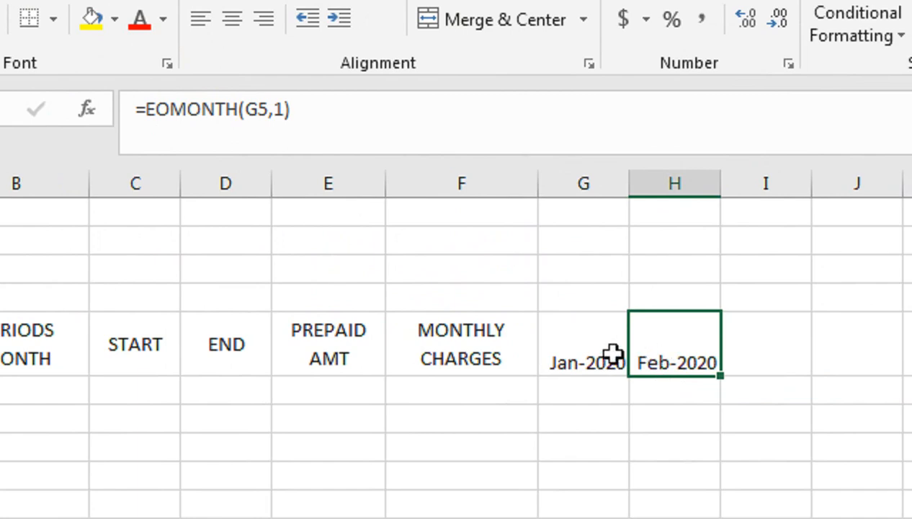
Change the custom number format of cells G5:H5 to mmm-yy
drag(612, 353, 655, 363)
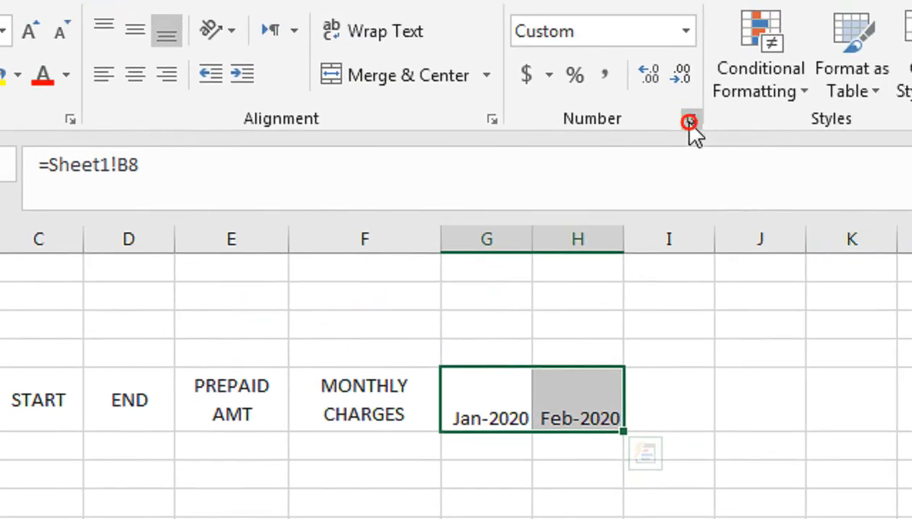
click(788, 64)
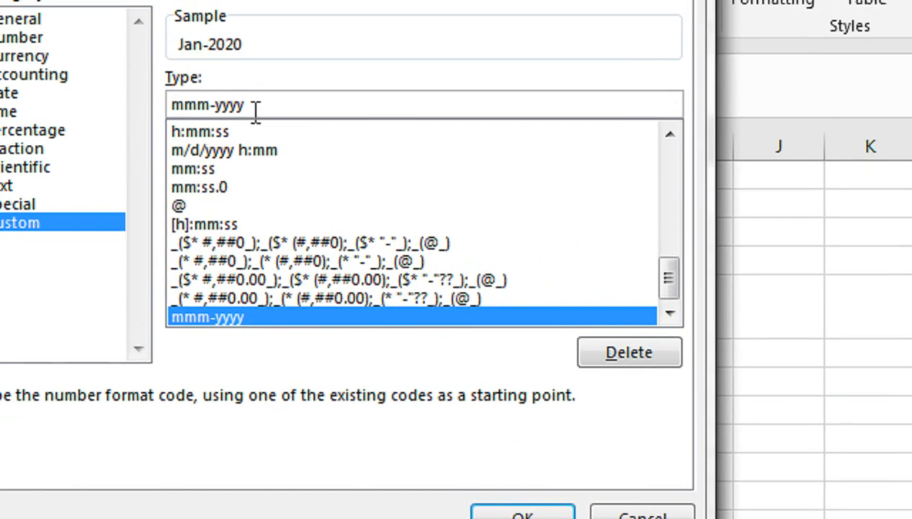
click(222, 110)
key(BackSpace)
key(BackSpace)
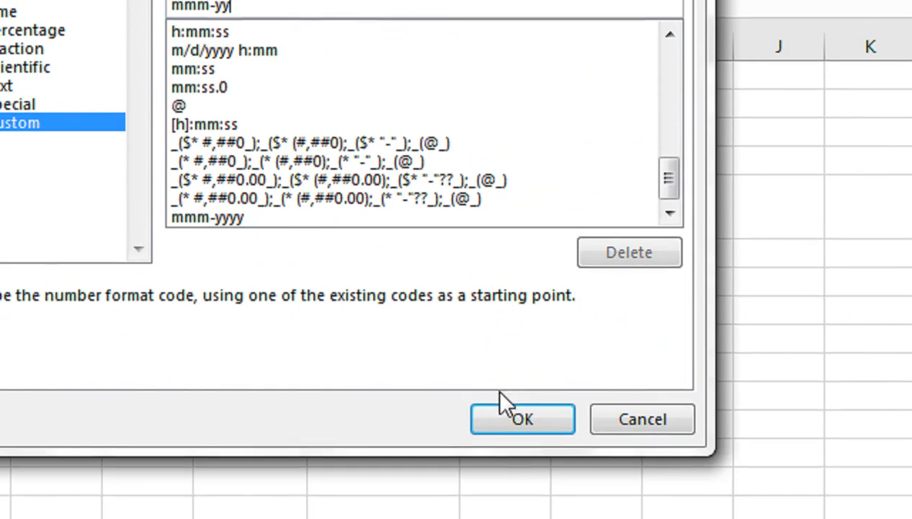
click(516, 412)
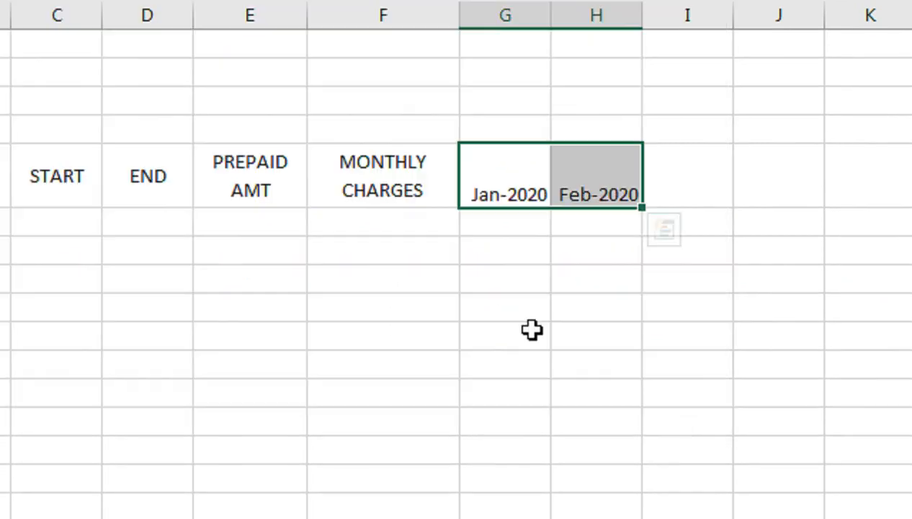
click(520, 162)
Fill the EOMONTH formula from H5 across row 5 to column BR, and delete the surplus 2025 columns BO:BR
click(569, 194)
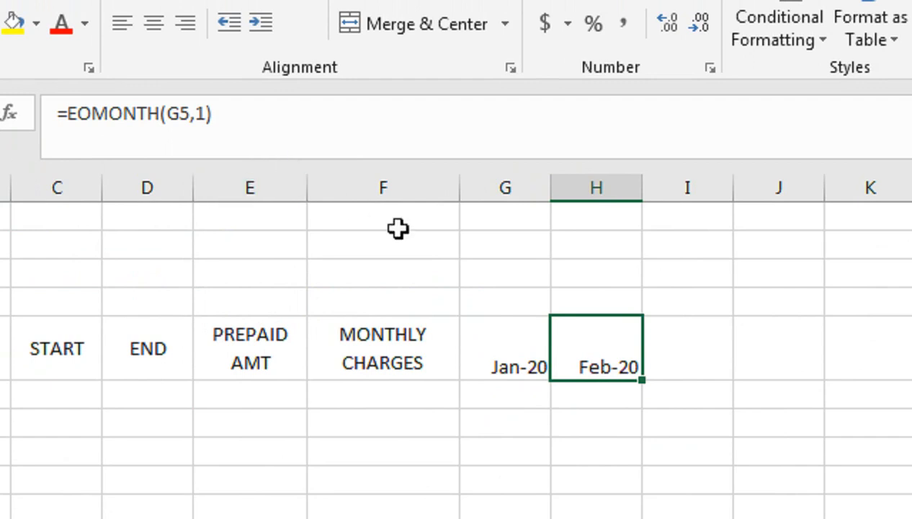
drag(636, 381, 907, 343)
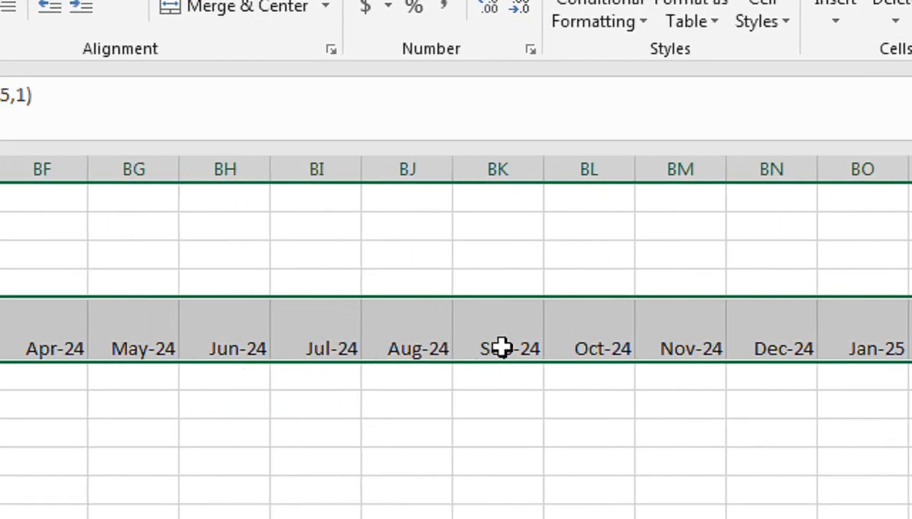
drag(728, 171, 786, 175)
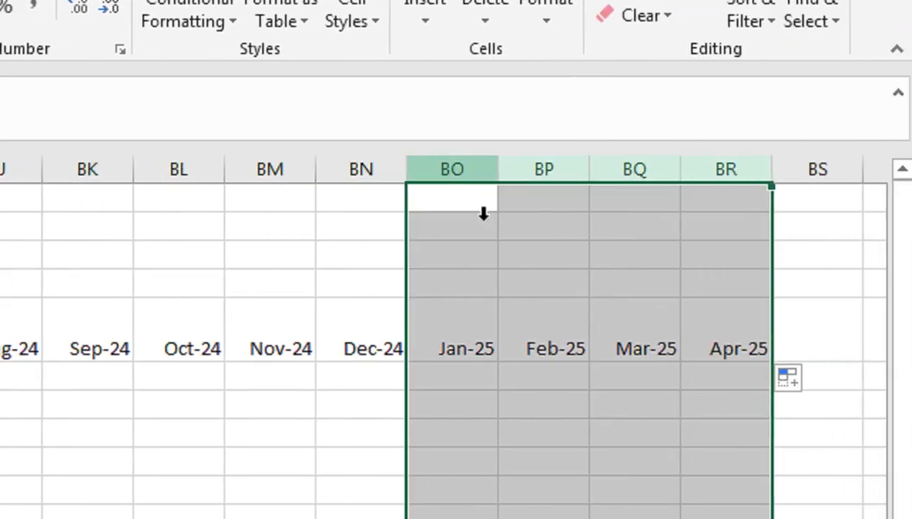
right_click(448, 175)
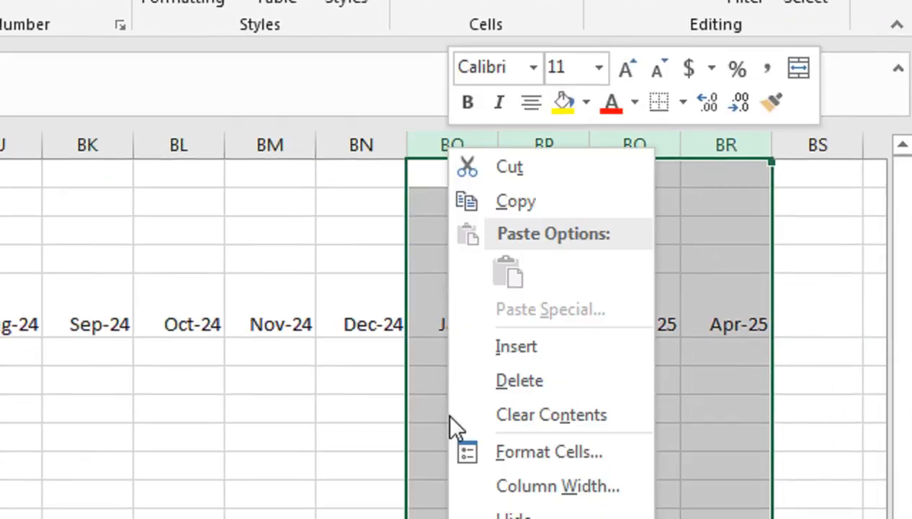
click(481, 386)
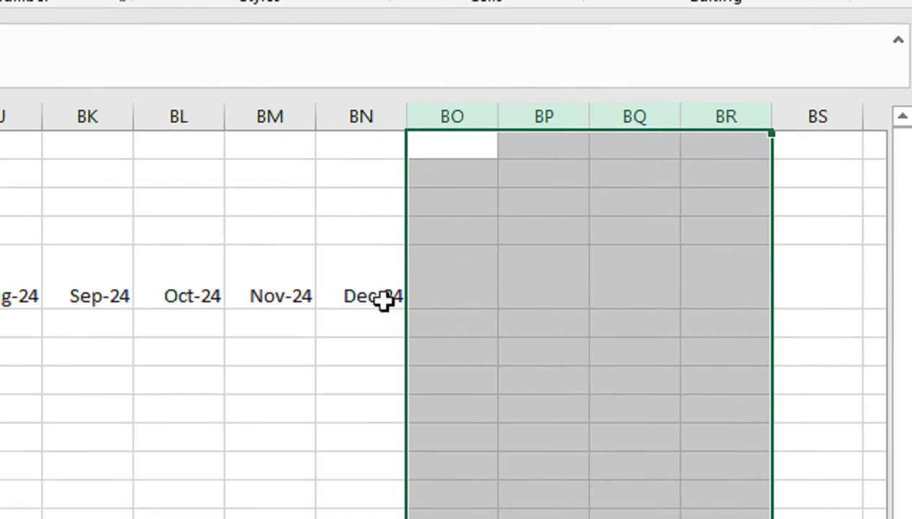
Try to apply all borders to the schedule area from row 5 down across columns A to BN
drag(387, 301, 3, 392)
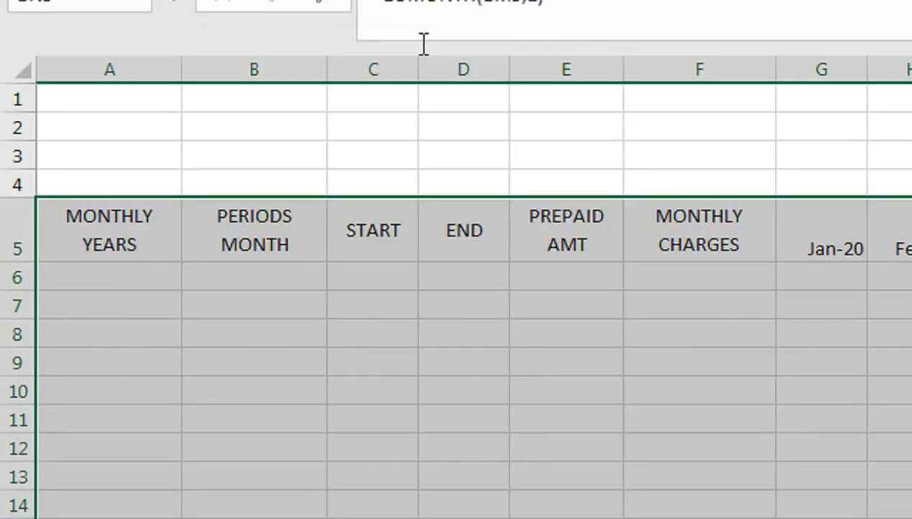
click(291, 41)
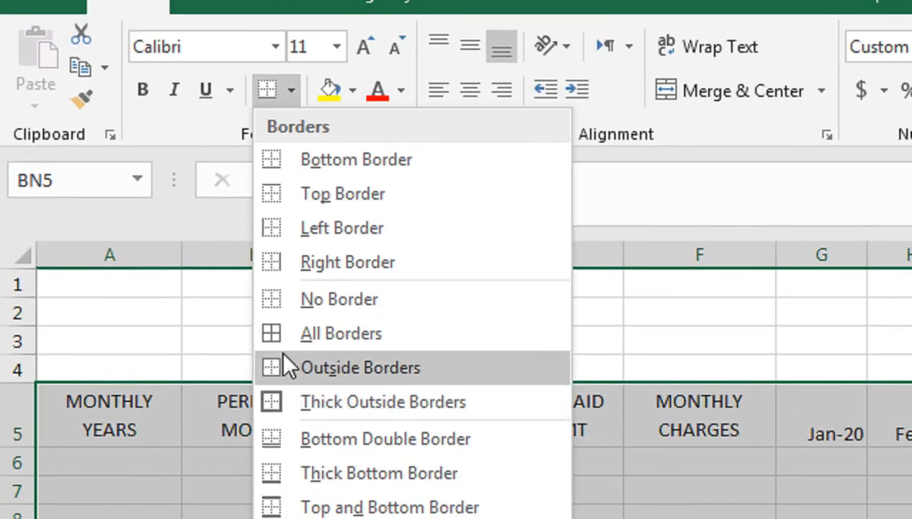
click(275, 336)
click(75, 389)
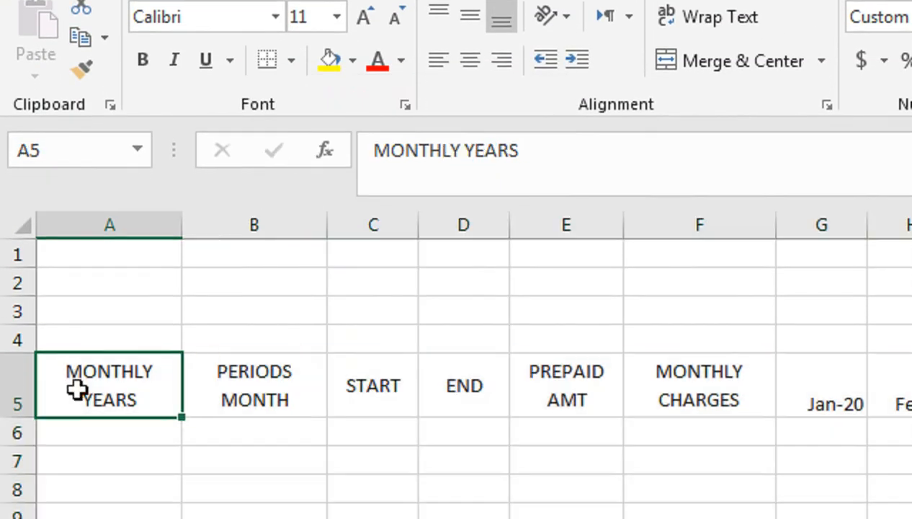
Autofit the widths of the monthly date columns G through BN
key(Right)
key(Right)
key(Right)
key(Right)
key(Right)
key(Right)
key(Right)
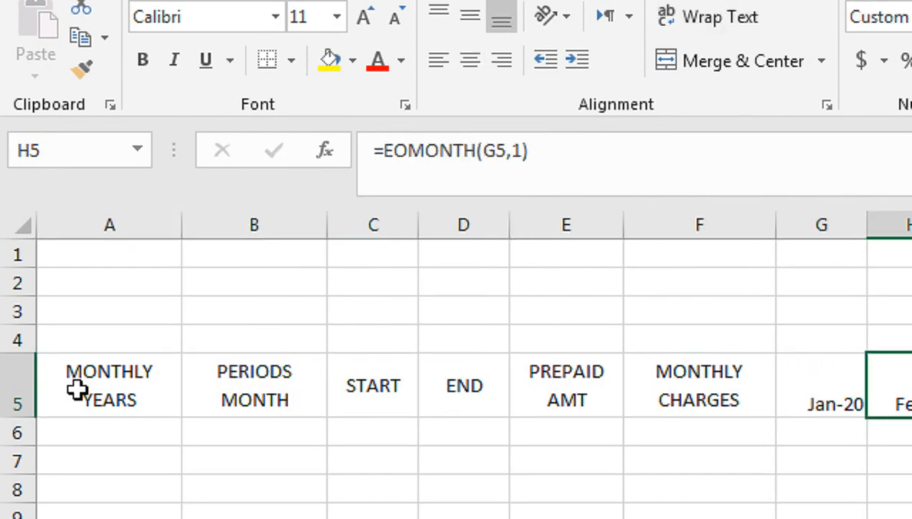
click(843, 225)
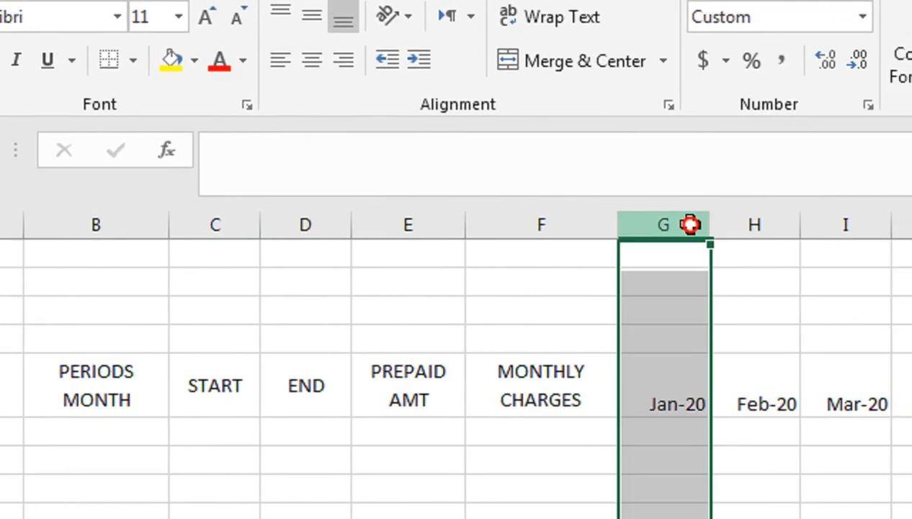
drag(688, 225, 906, 254)
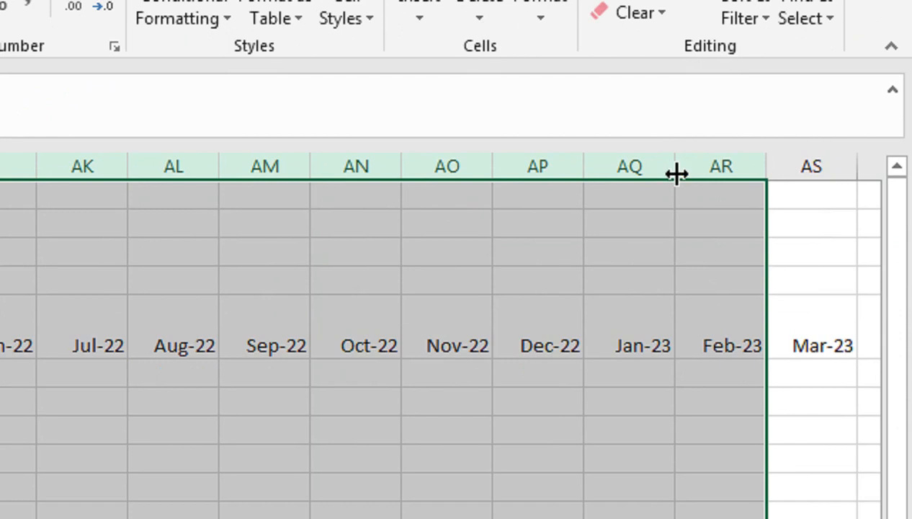
key(ctrl+shift+Right)
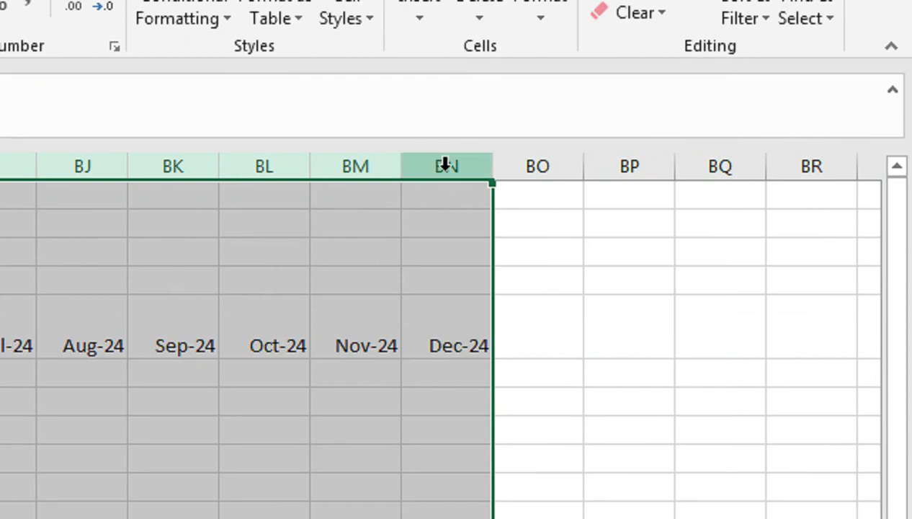
double_click(500, 165)
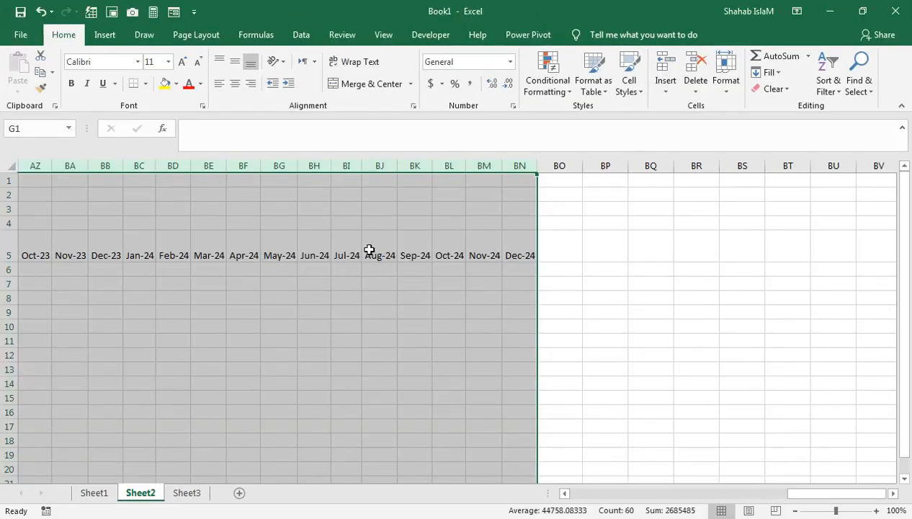
Middle-align the whole heading row 5 and make it bold
key(ctrl+Home)
click(3, 242)
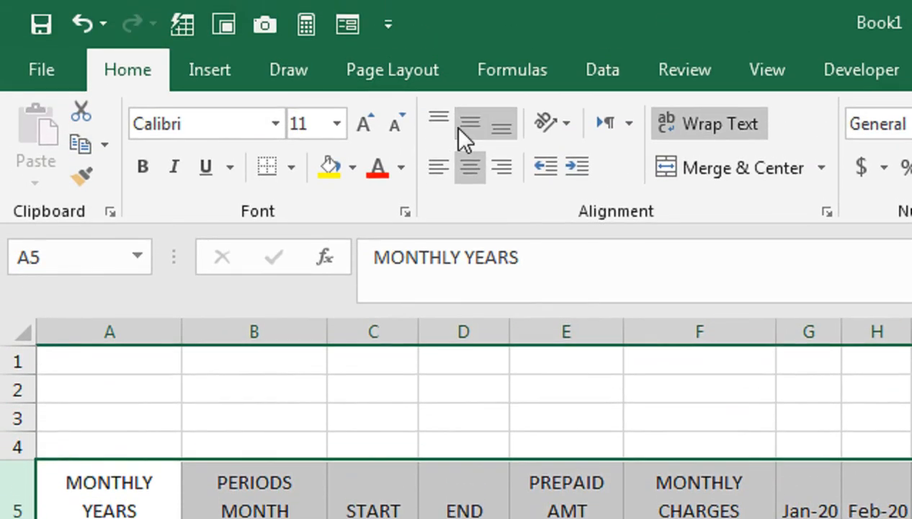
click(459, 131)
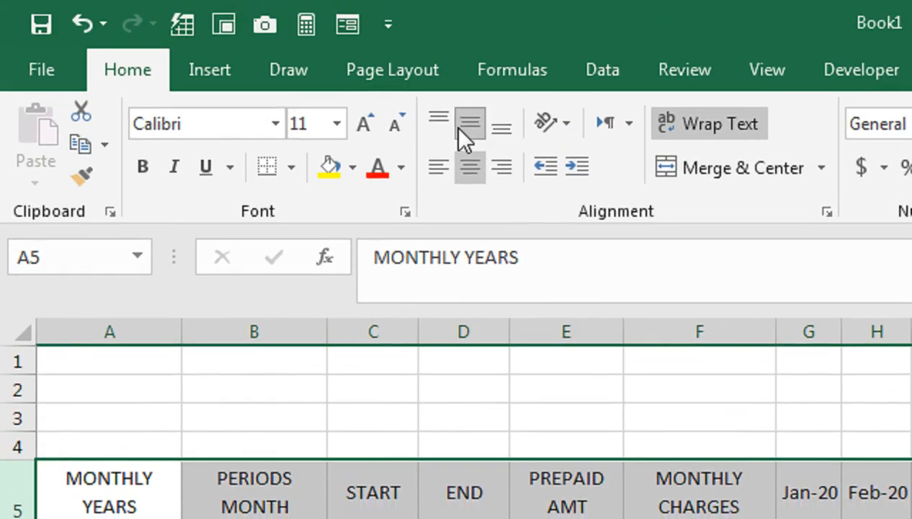
click(152, 167)
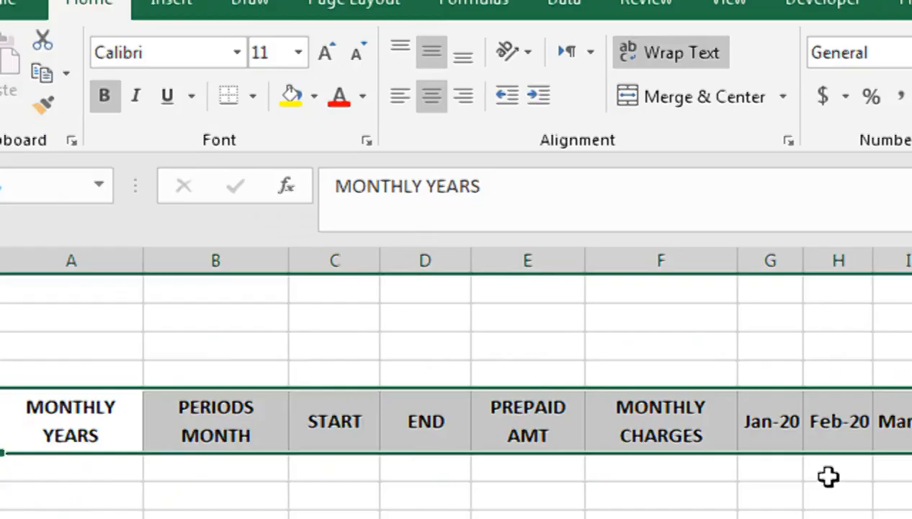
click(809, 492)
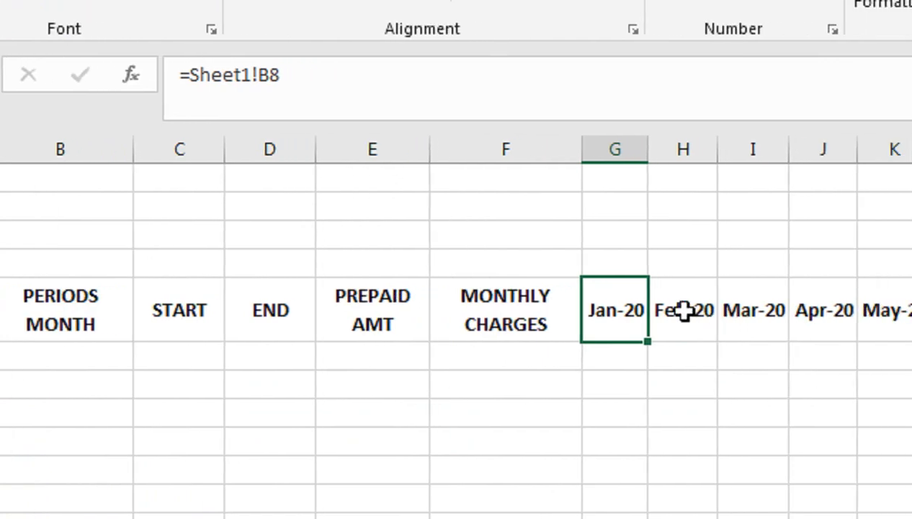
Link cell A6 under MONTHLY YEARS to the start date in cell B8 of Sheet1
click(134, 355)
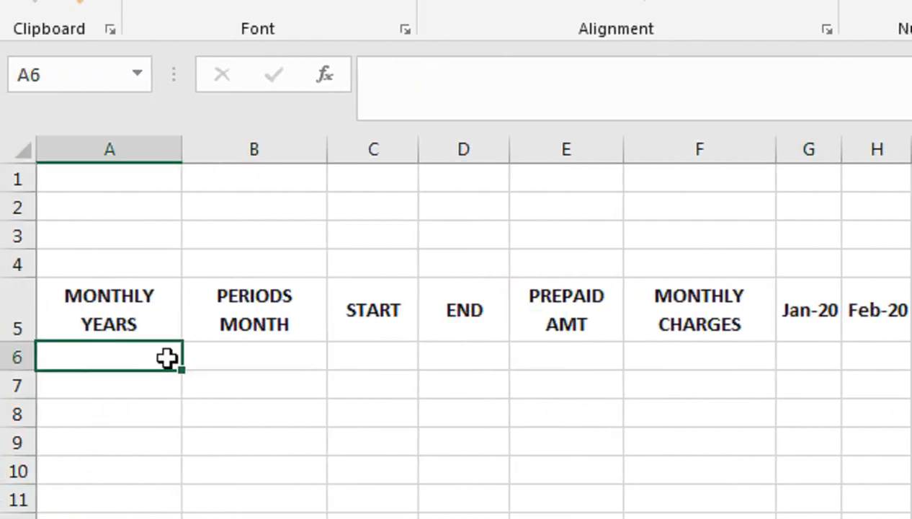
text(=)
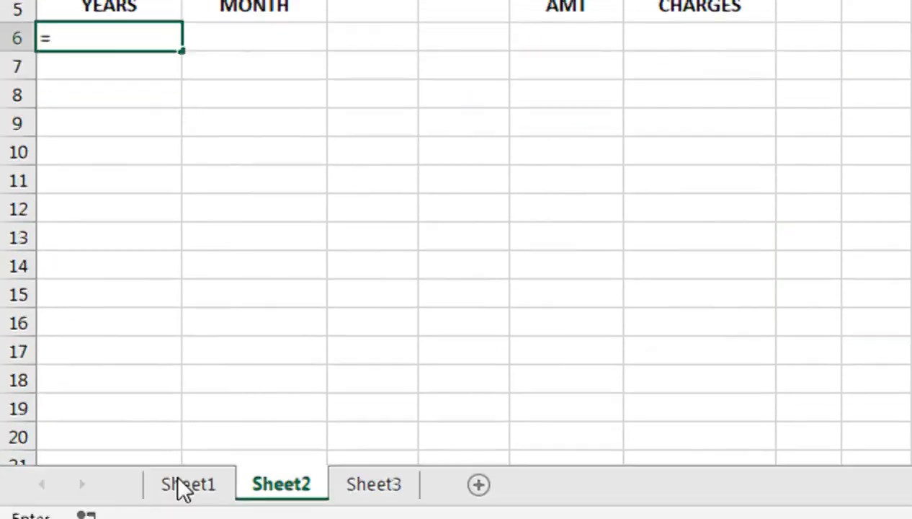
click(178, 480)
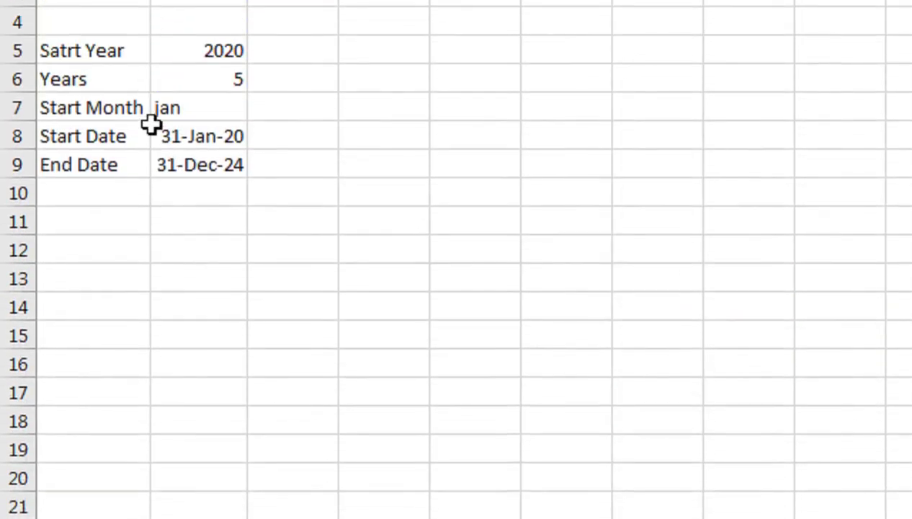
click(188, 157)
click(204, 137)
key(Return)
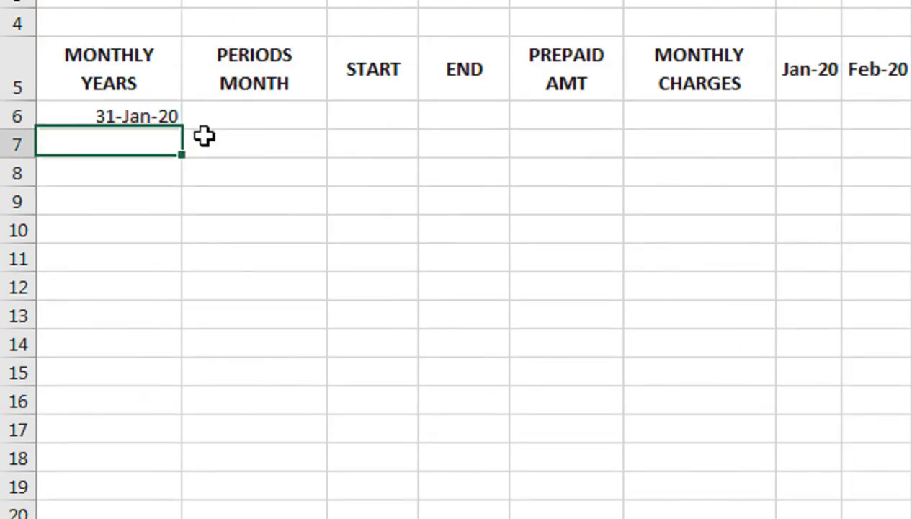
Enter =EOMONTH(A6,1) in cell A7 to produce the following month's end date
text(EO)
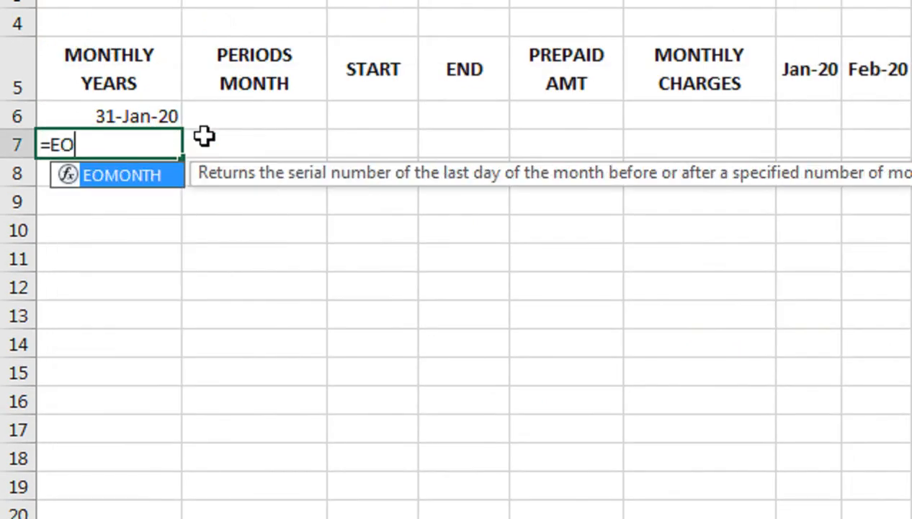
key(Tab)
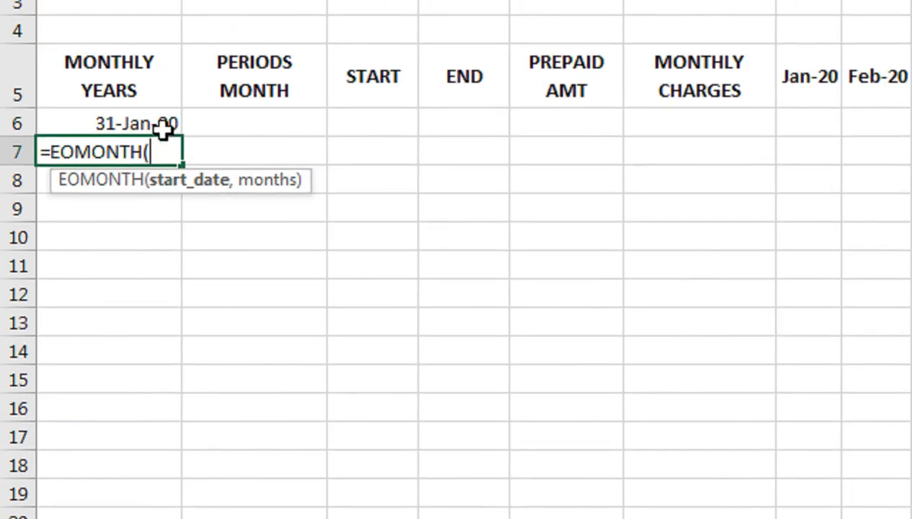
click(164, 129)
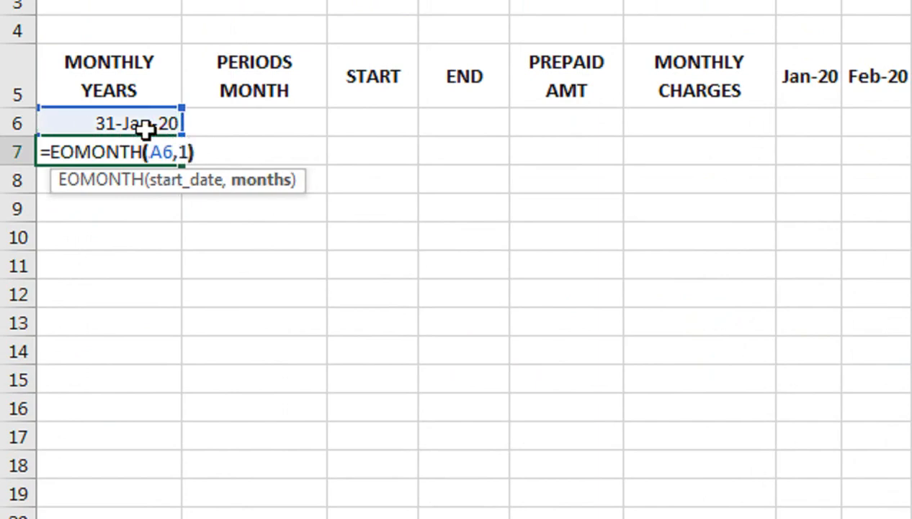
text(,1))
key(Return)
Copy the date formatting of cell A6 to cell A7
click(129, 124)
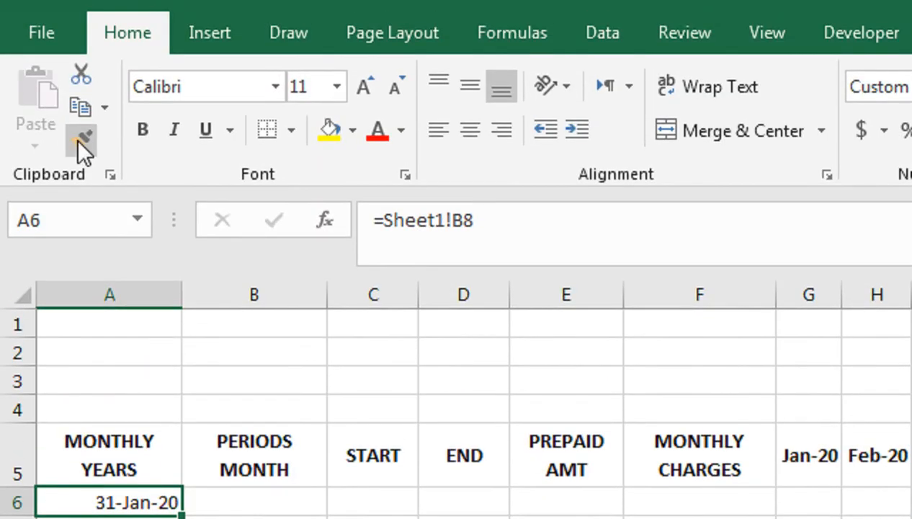
click(81, 89)
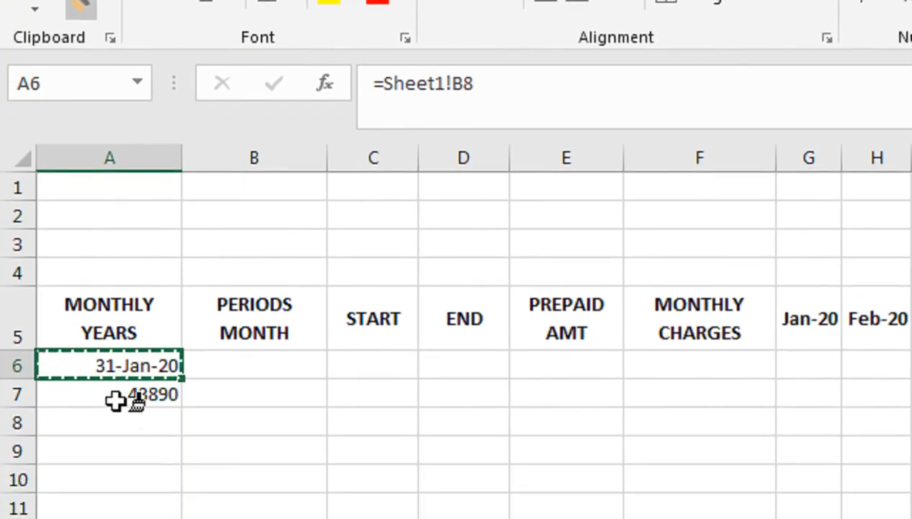
click(116, 400)
Copy the bold month-year formatting of heading cell G5 to cells A6:A7
click(808, 319)
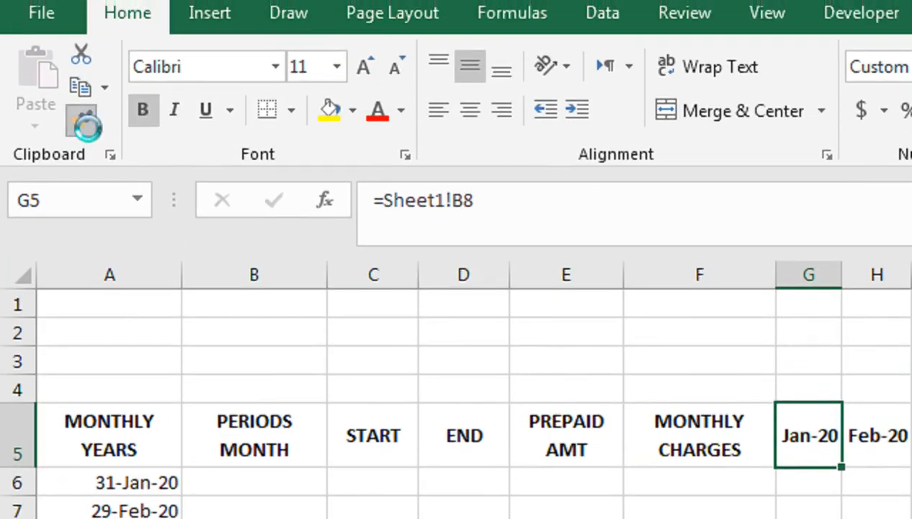
click(81, 89)
mouse_move(152, 456)
mouse_down()
mouse_move(143, 492)
mouse_move(148, 483)
mouse_up()
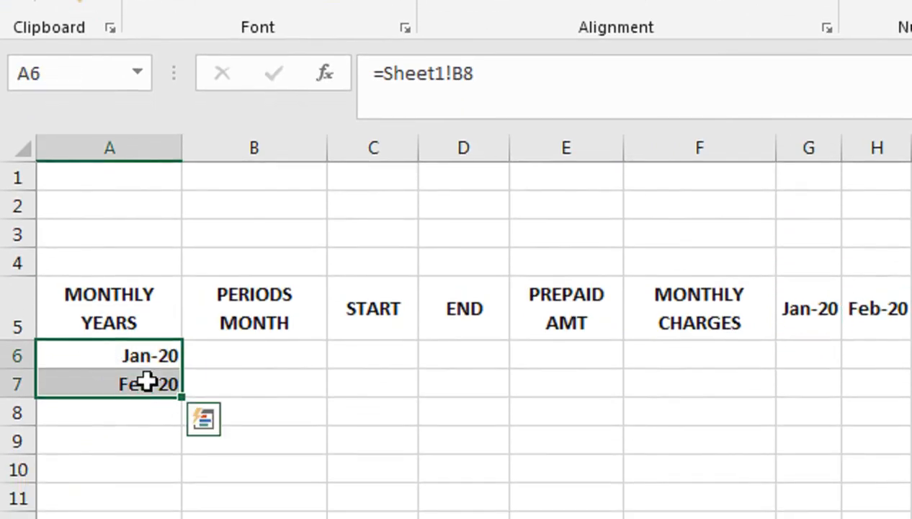
Fill the A7 month formula down column A through Dec-24 in row 65, clearing the extra month in A66
click(171, 385)
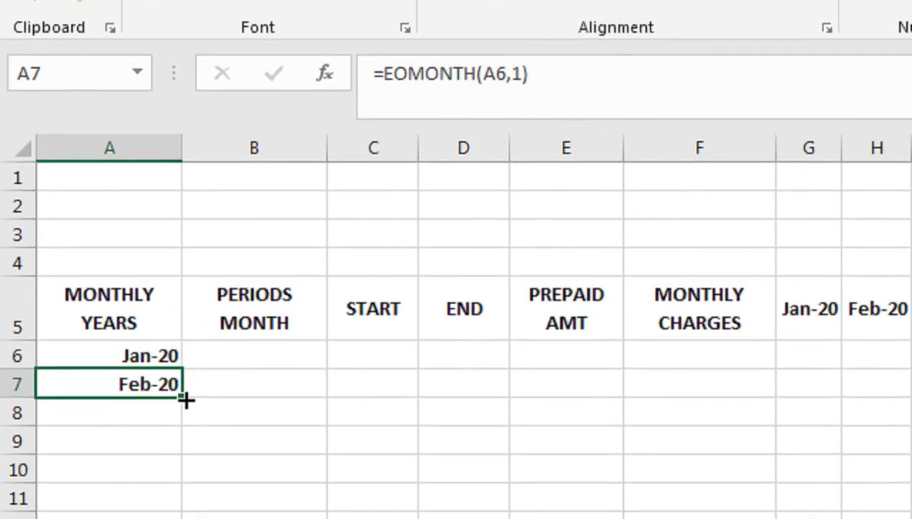
drag(182, 414, 204, 518)
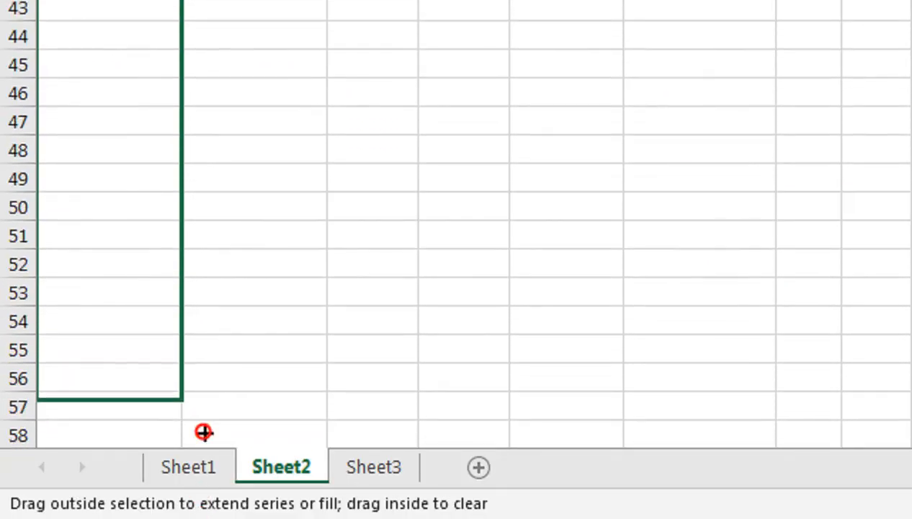
drag(204, 431, 202, 363)
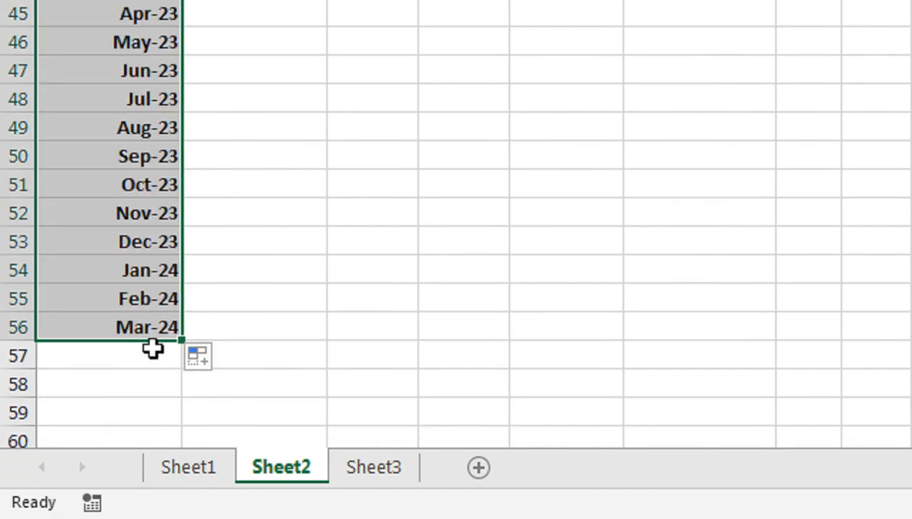
drag(179, 340, 165, 383)
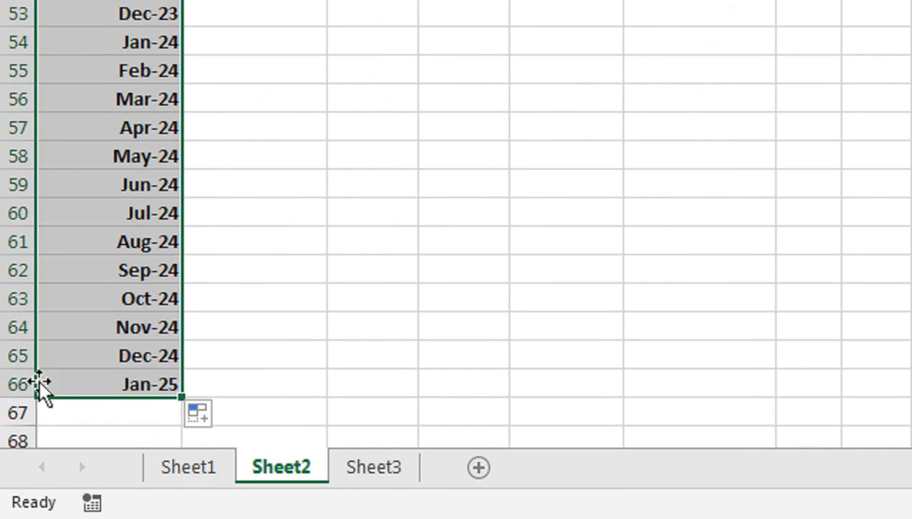
click(91, 383)
key(Delete)
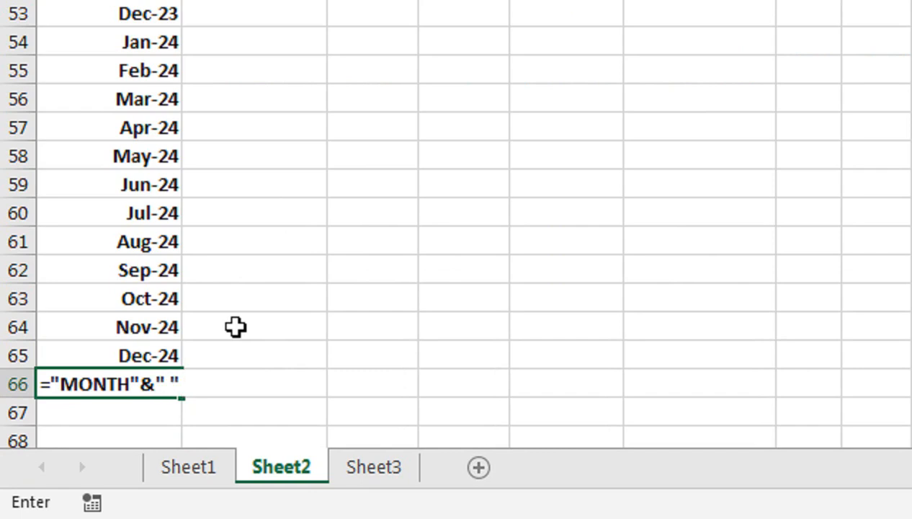
Enter ="MONTH"&" "&COUNT(A6:A65) in cell A66 below the month list
text(COUNT)
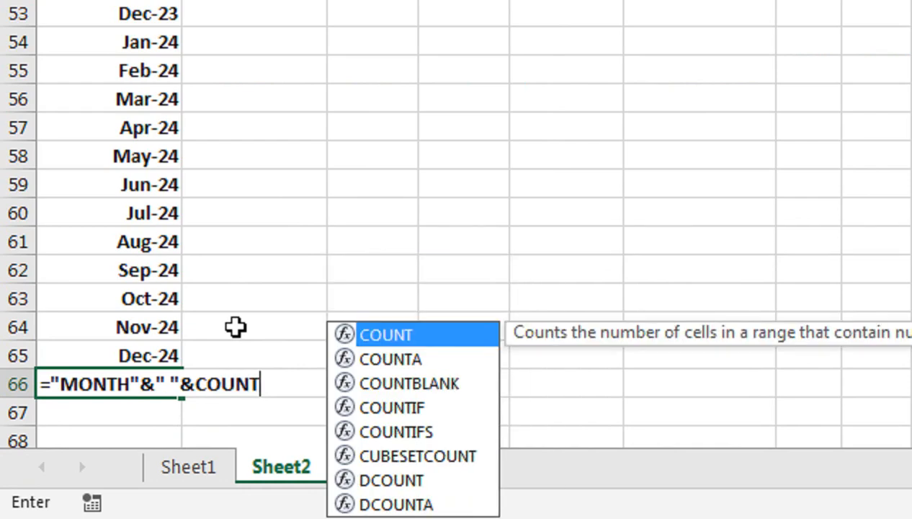
text(()
click(151, 353)
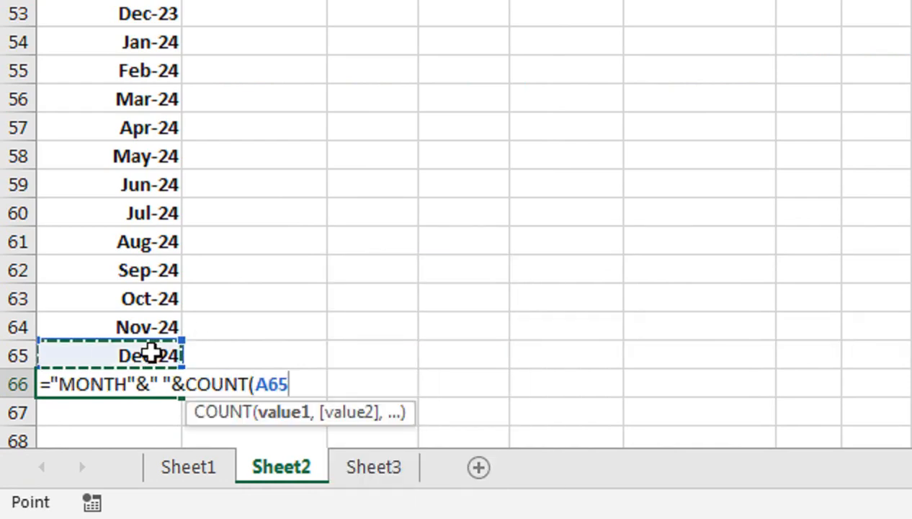
key(ctrl+shift+Up)
key(shift+Down)
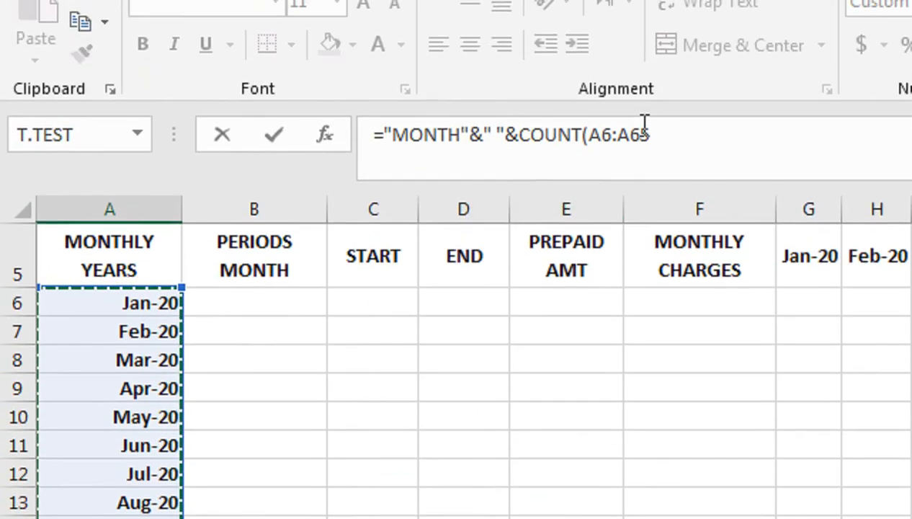
text())
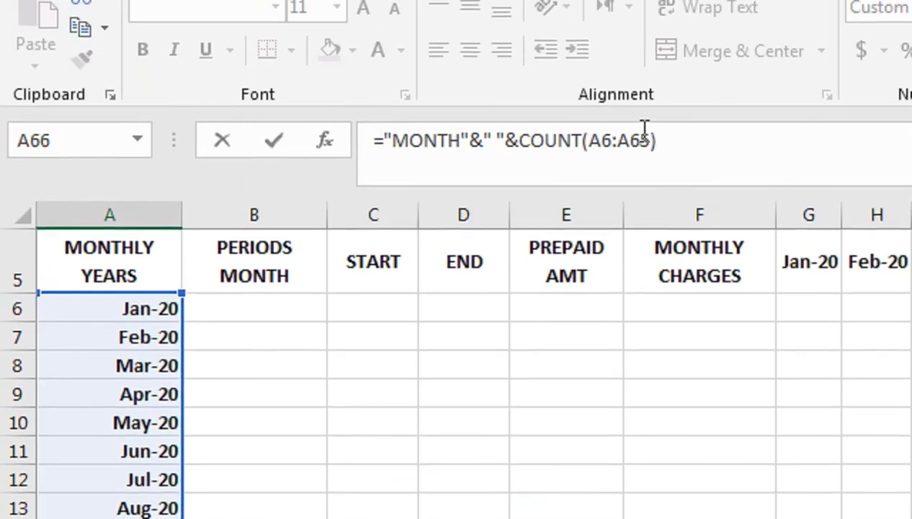
key(Return)
click(137, 412)
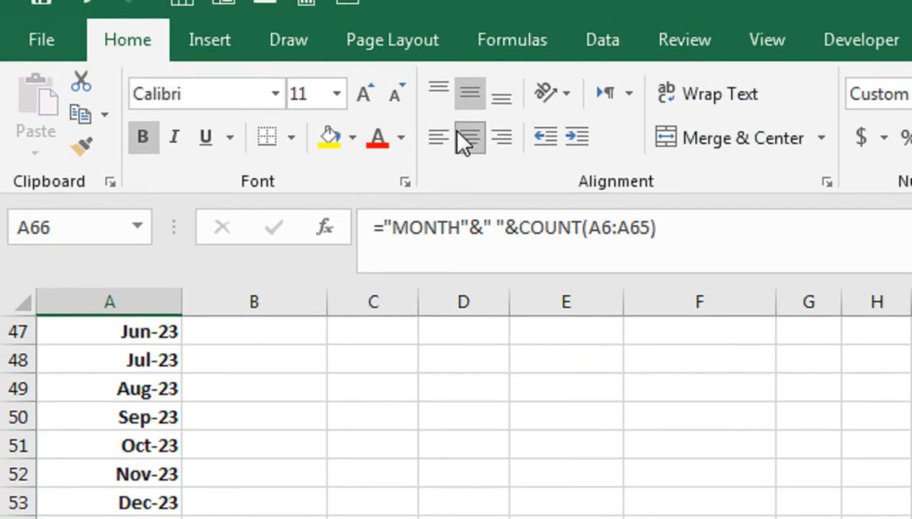
Enter 5, 3, 6, 4, 6, 6, 4 and 5 under PERIODS MONTH in B6:B13 and centre column B
click(254, 380)
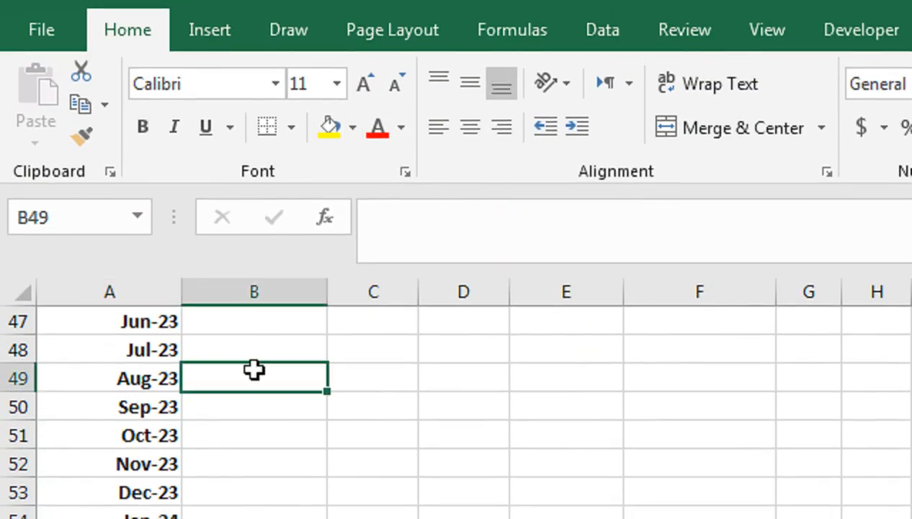
key(ctrl+Up)
key(ctrl+Up)
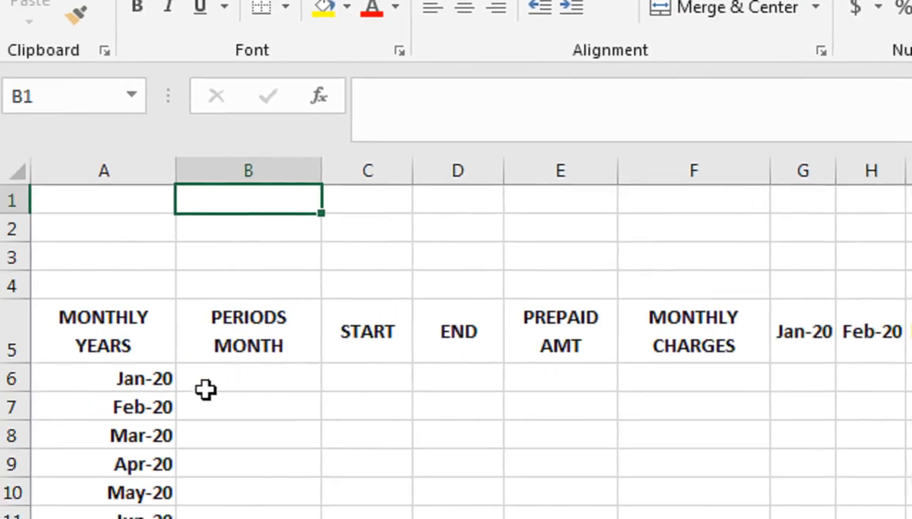
click(238, 371)
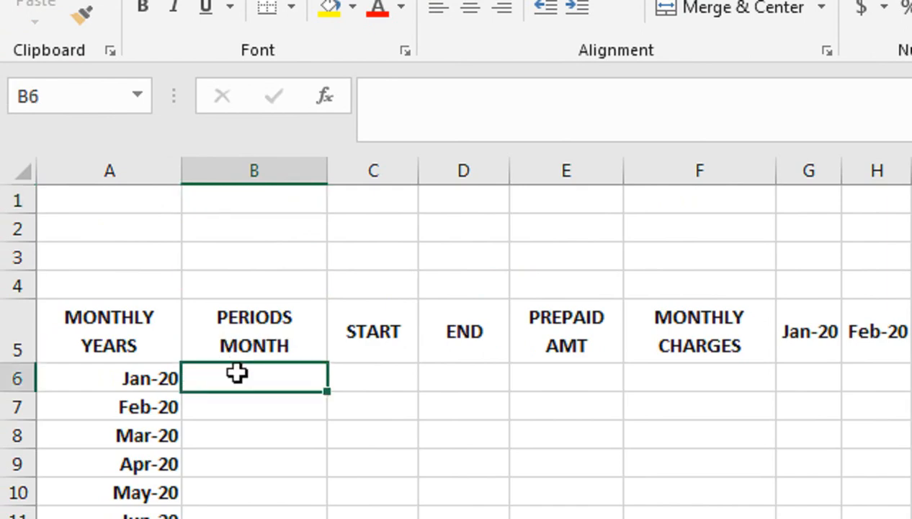
text(5)
key(Return)
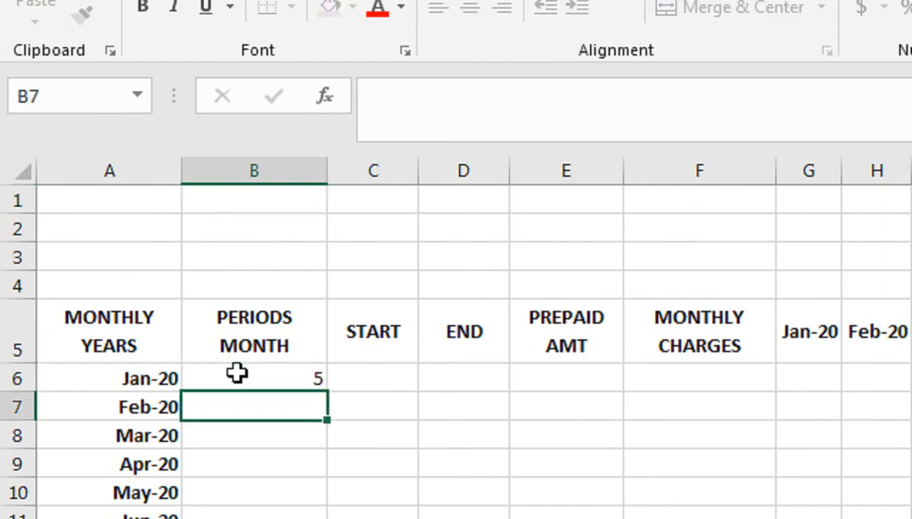
text(3)
key(Return)
key(Return)
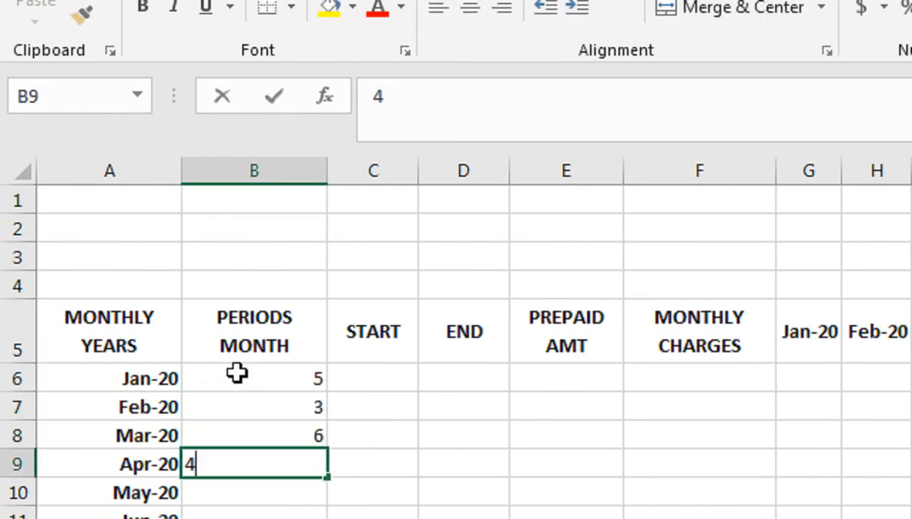
key(Return)
text(6)
key(Return)
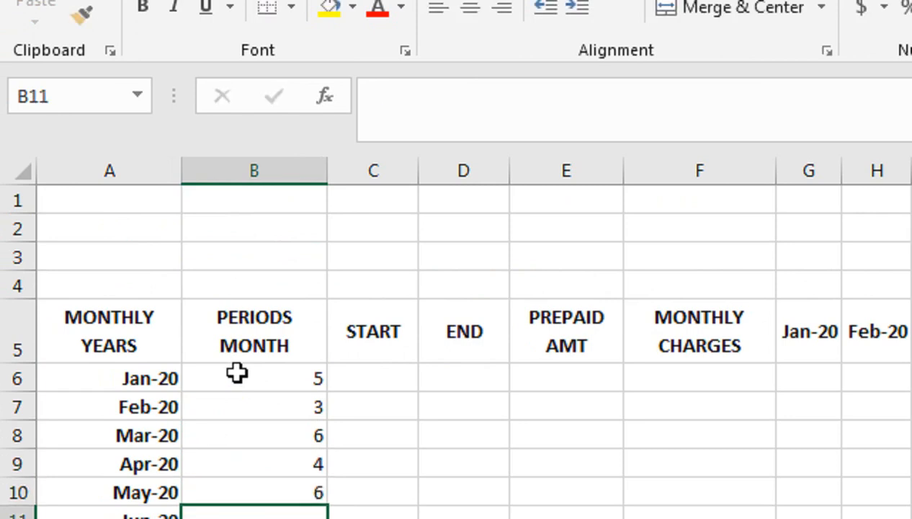
key(Return)
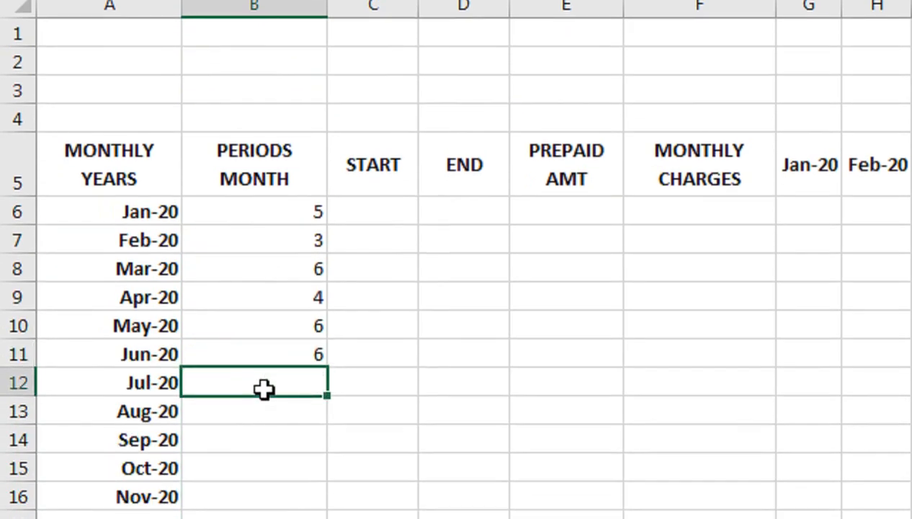
key(Return)
text(5)
key(Return)
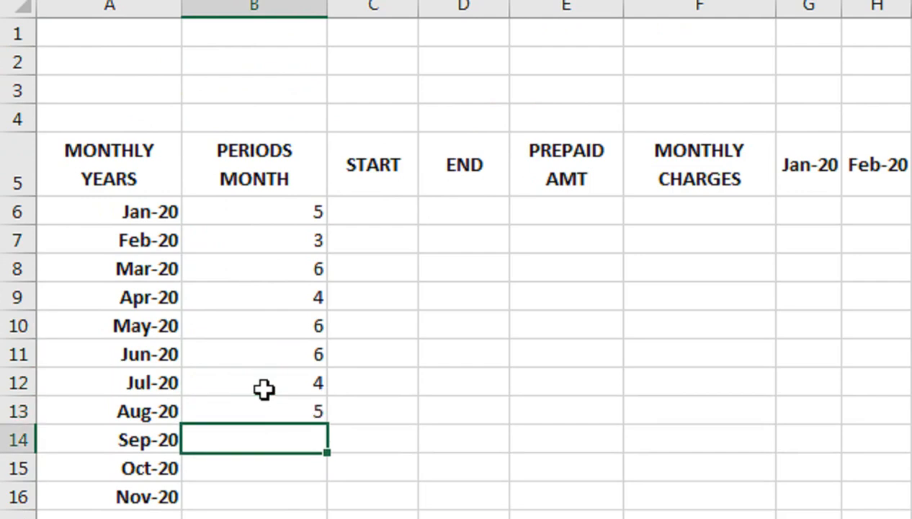
click(282, 5)
click(470, 20)
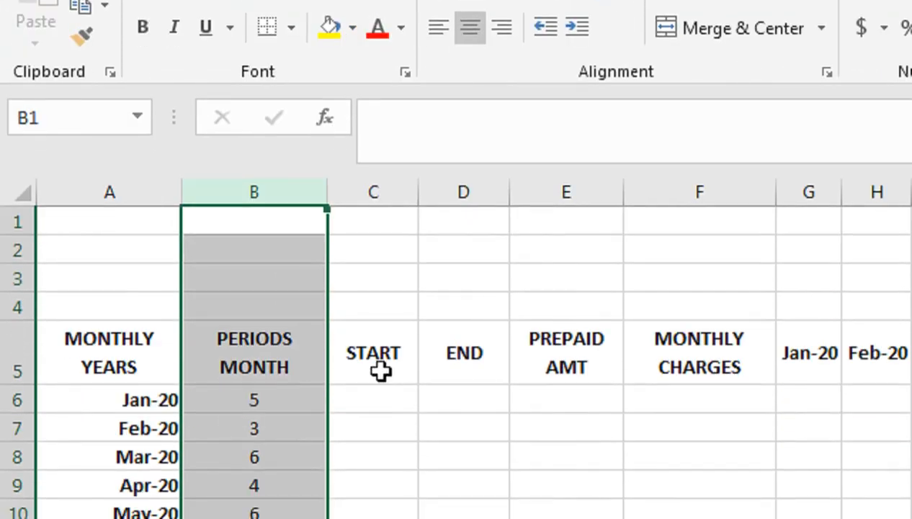
Link START cell C6 to the month in A6 and format it as a full day-month-year date
click(380, 513)
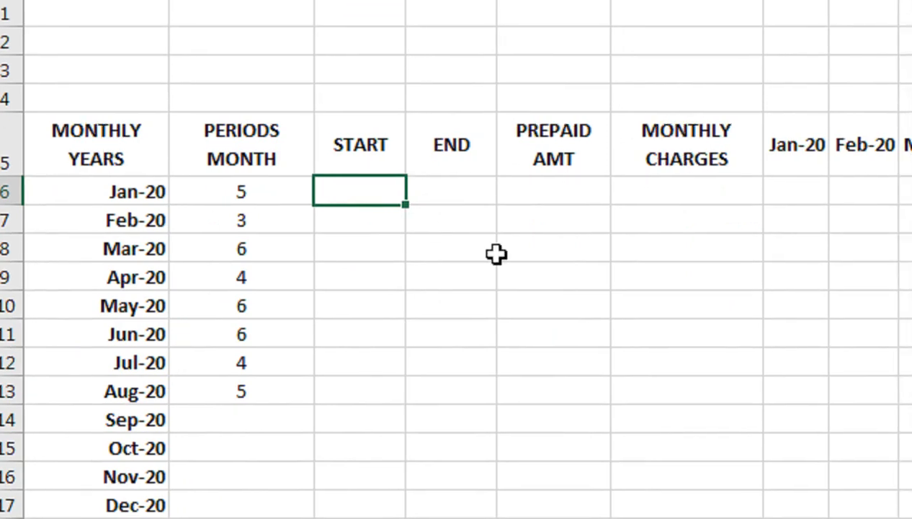
key(Left)
key(Left)
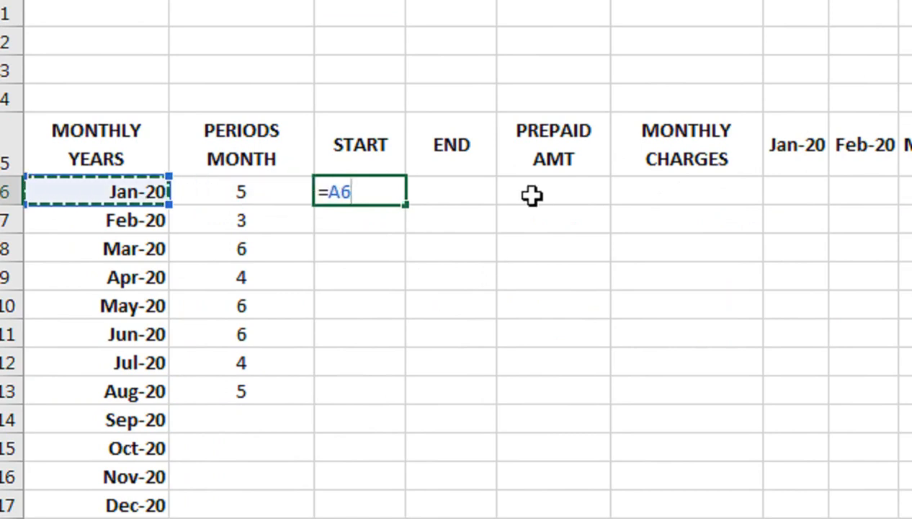
key(Return)
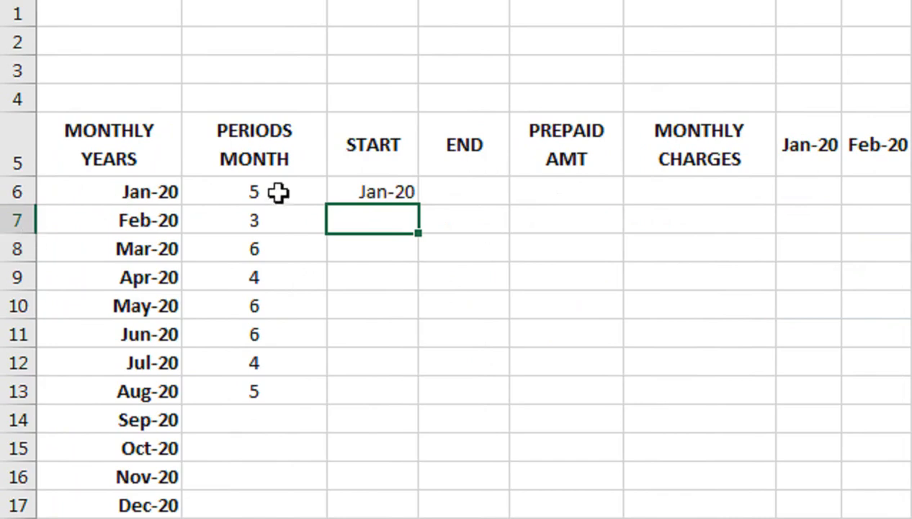
click(347, 188)
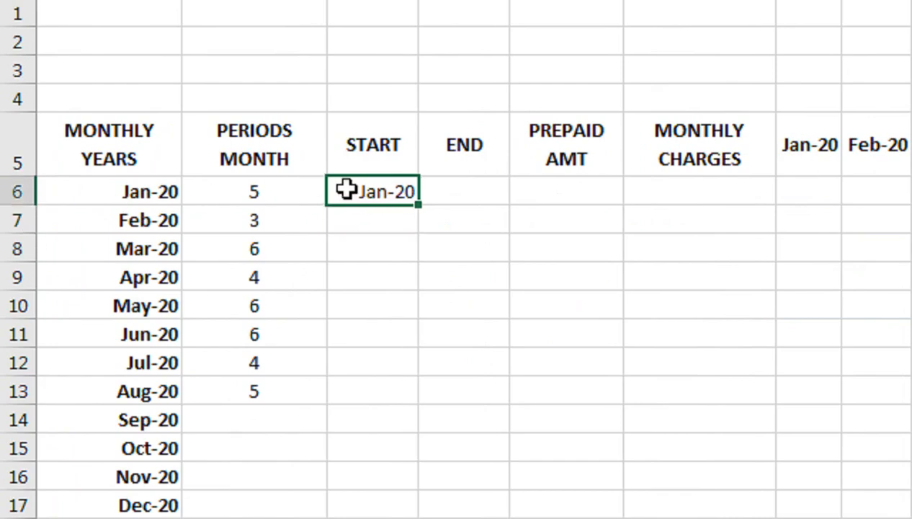
Enter 25000 in cell E6 under PREPAID AMT
click(464, 189)
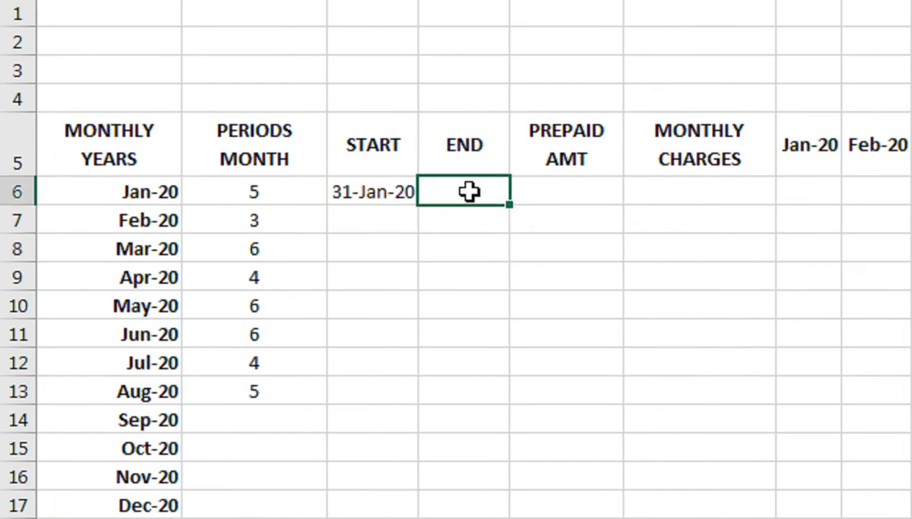
click(571, 181)
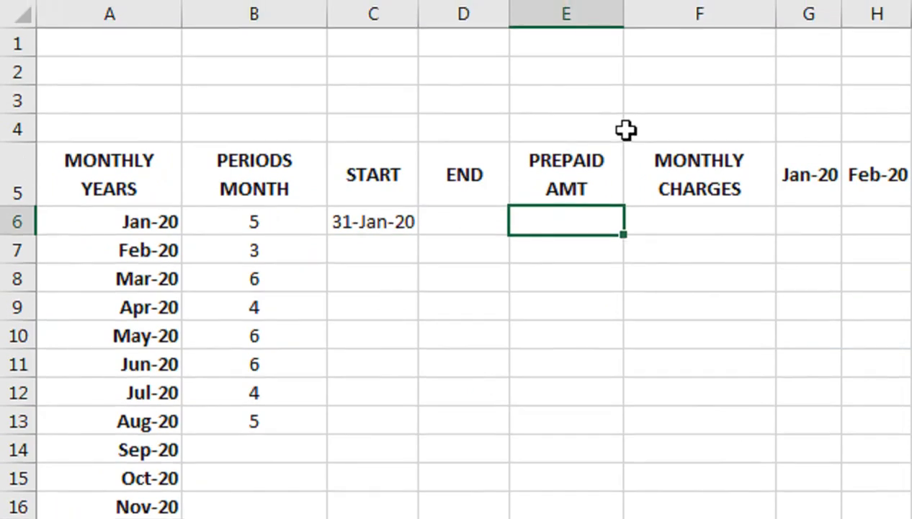
key(Return)
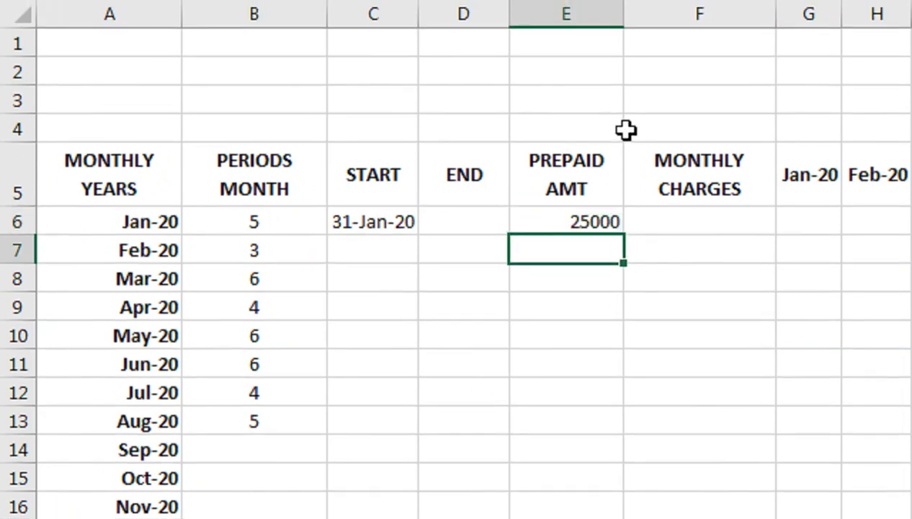
Enter =IFERROR(ROUND(E6/B6,0),"") in cell F6 under MONTHLY CHARGES
key(Up)
key(Right)
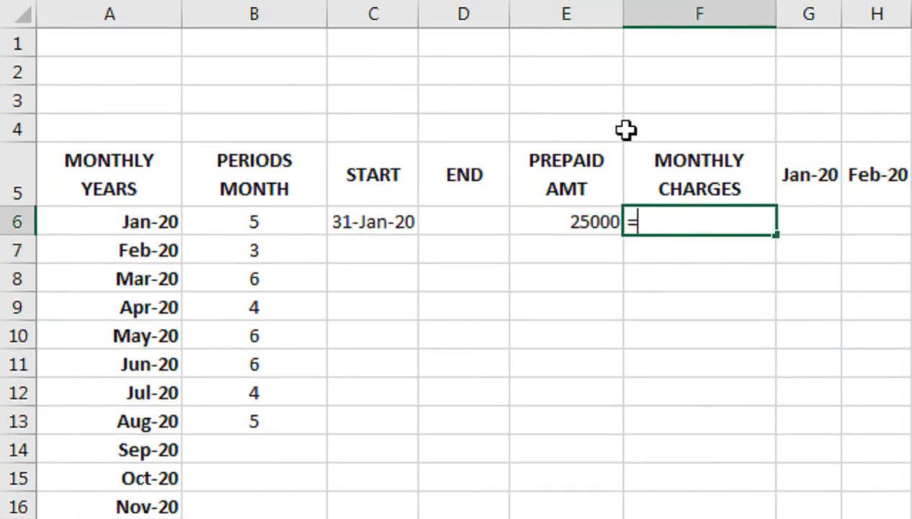
text(=IF)
key(Down)
key(Tab)
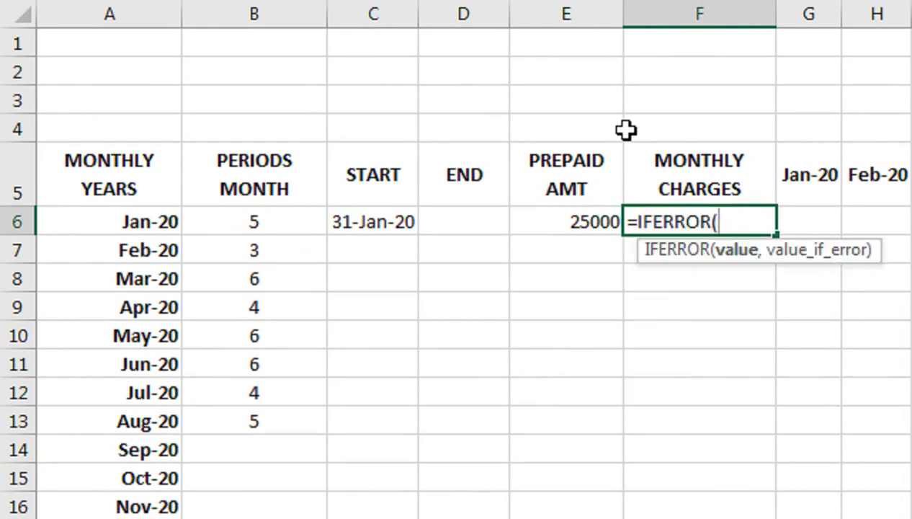
text(ROUN)
key(Tab)
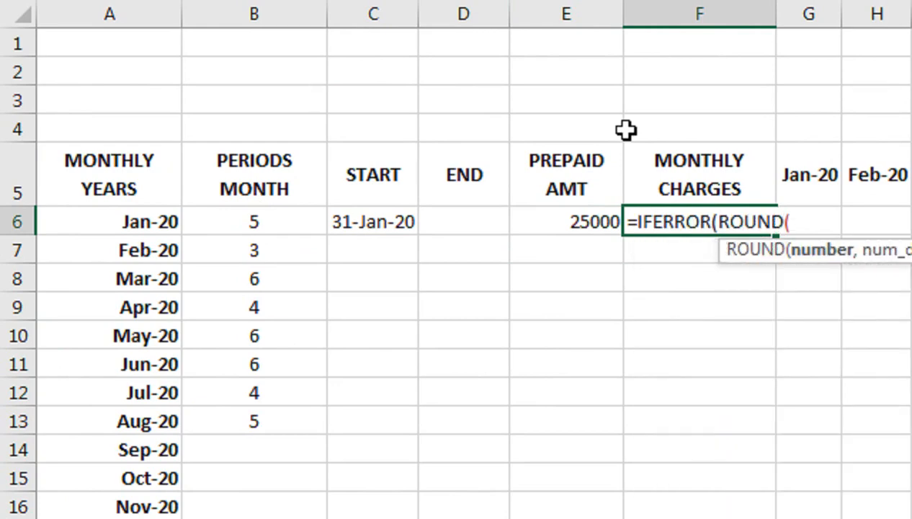
key(Left)
text(/)
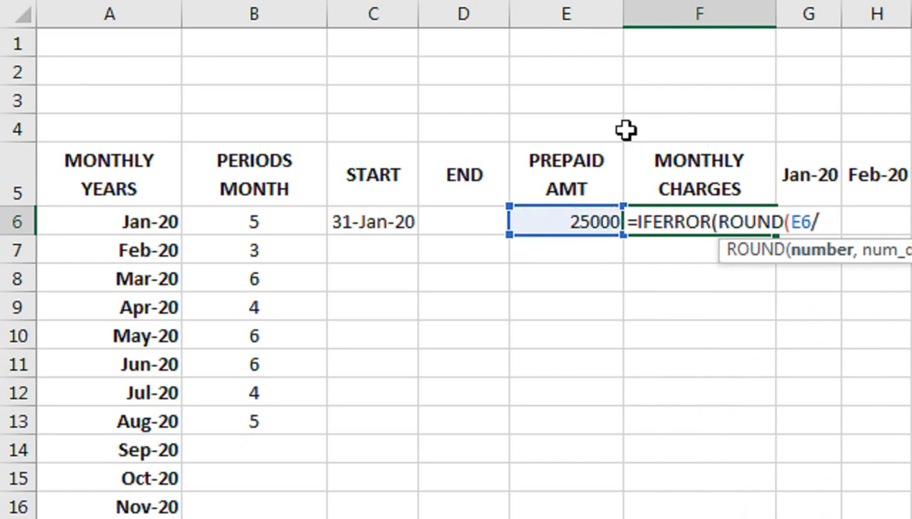
key(Left)
key(Left)
key(Left)
key(Left)
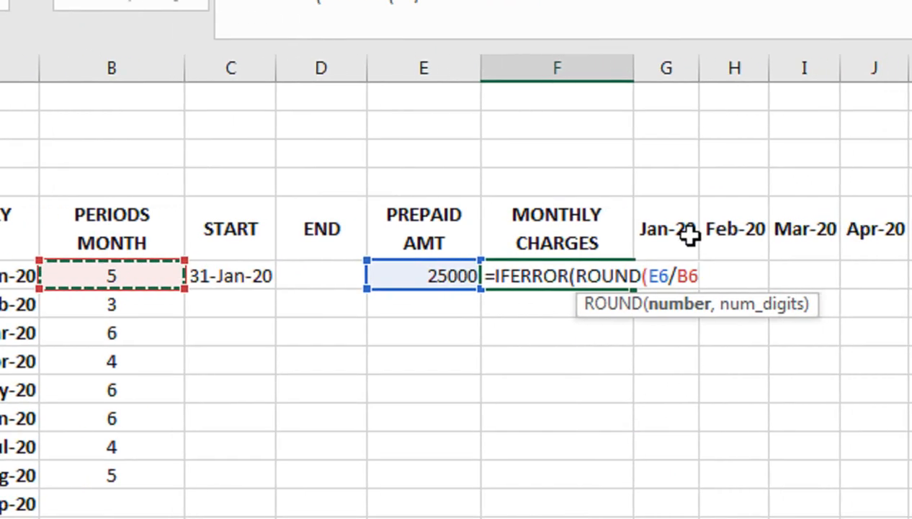
text(,0)
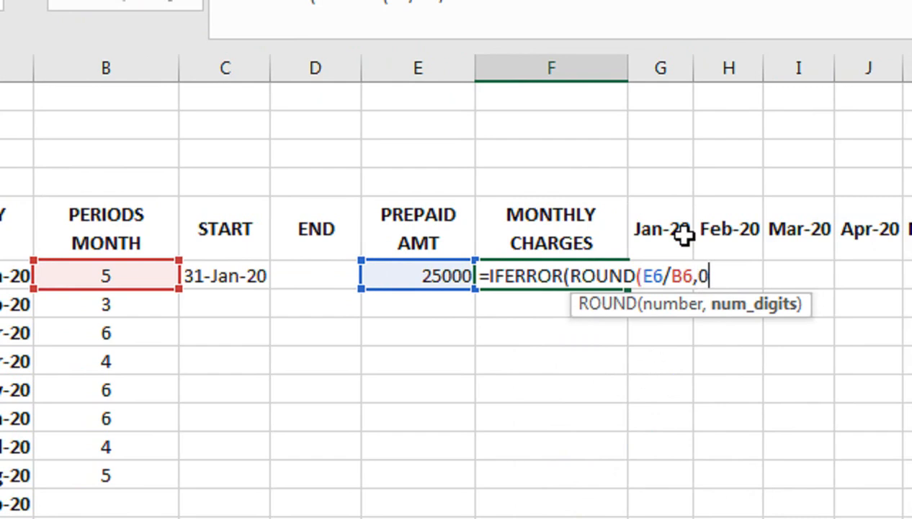
text(),)
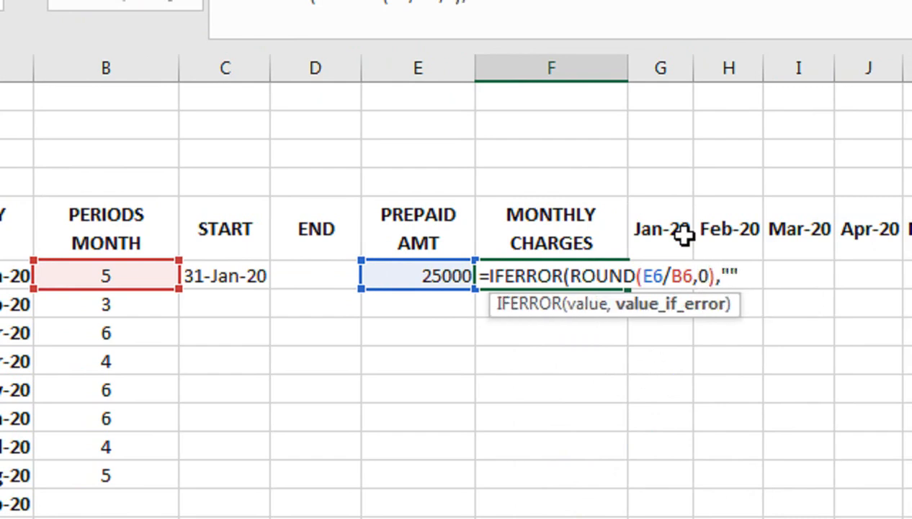
text(""))
key(Return)
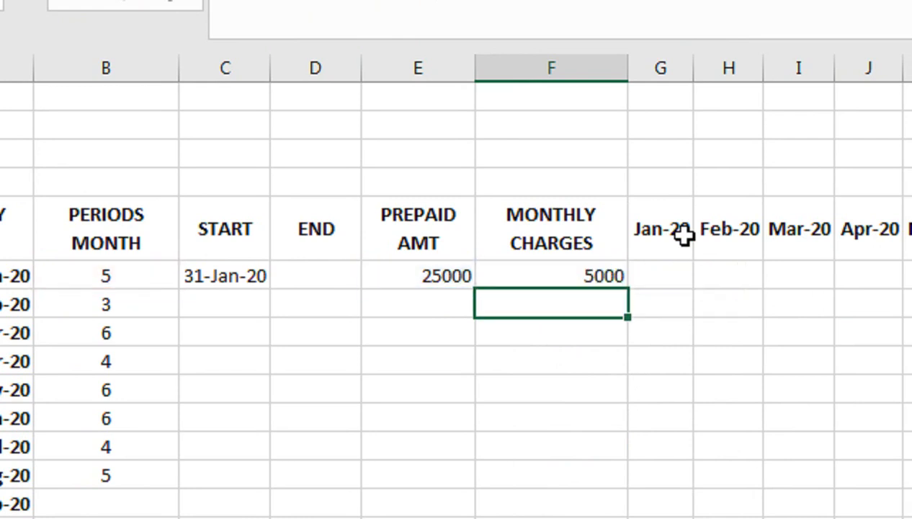
Fill the MONTHLY CHARGES formula from F6 down the column and apply the comma number style
click(598, 278)
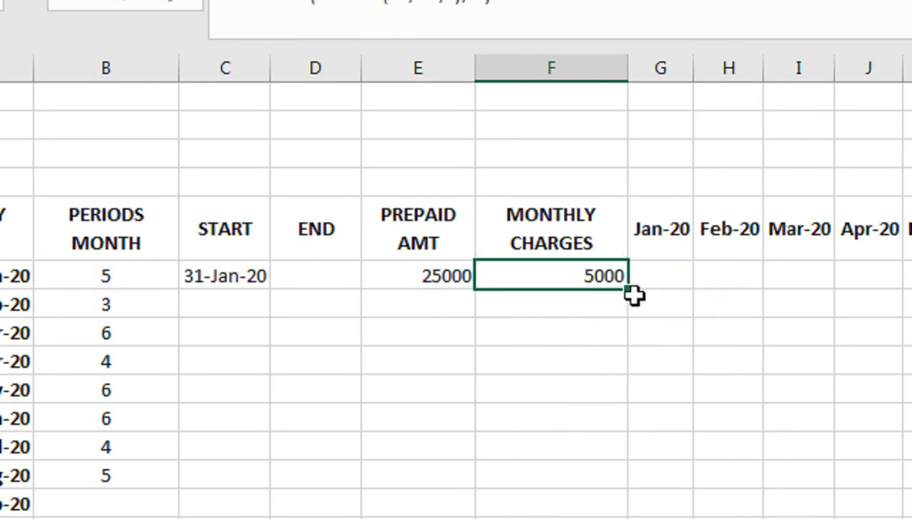
drag(624, 289, 626, 518)
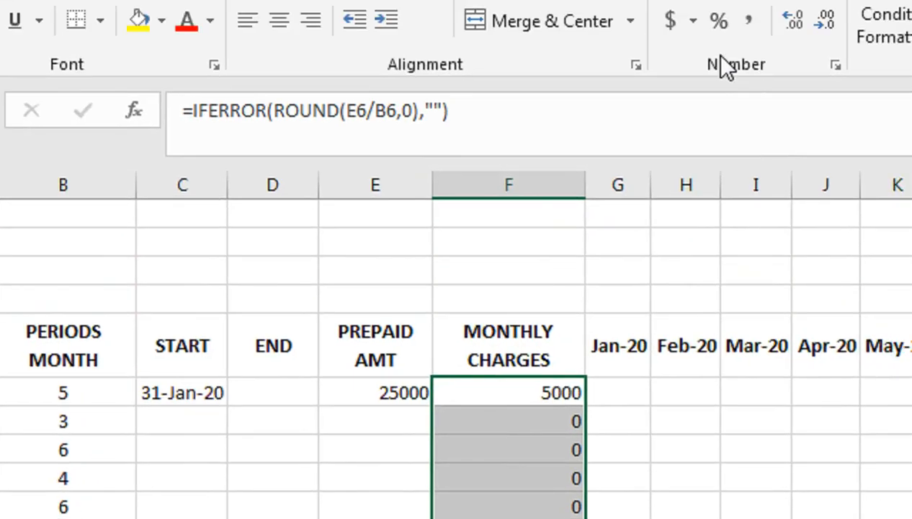
click(688, 114)
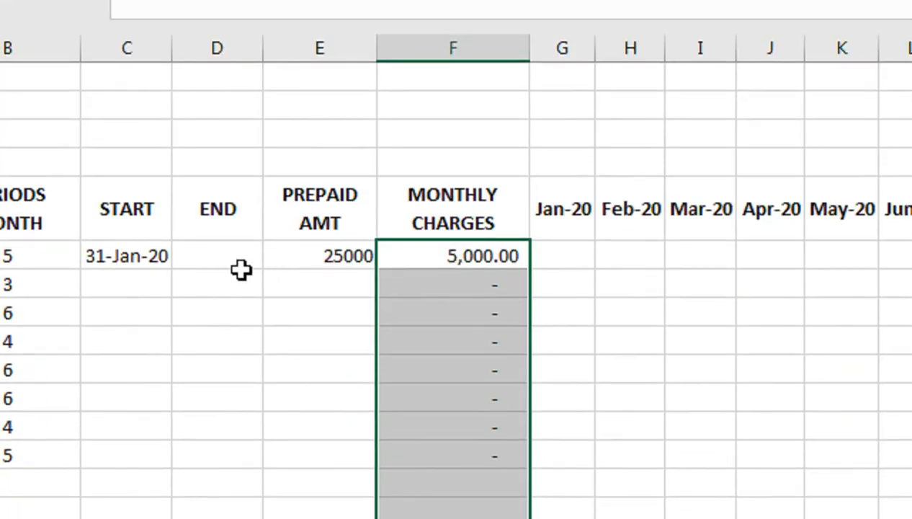
Enter =EDATE(C6,B6) in cell D6 under END
click(202, 258)
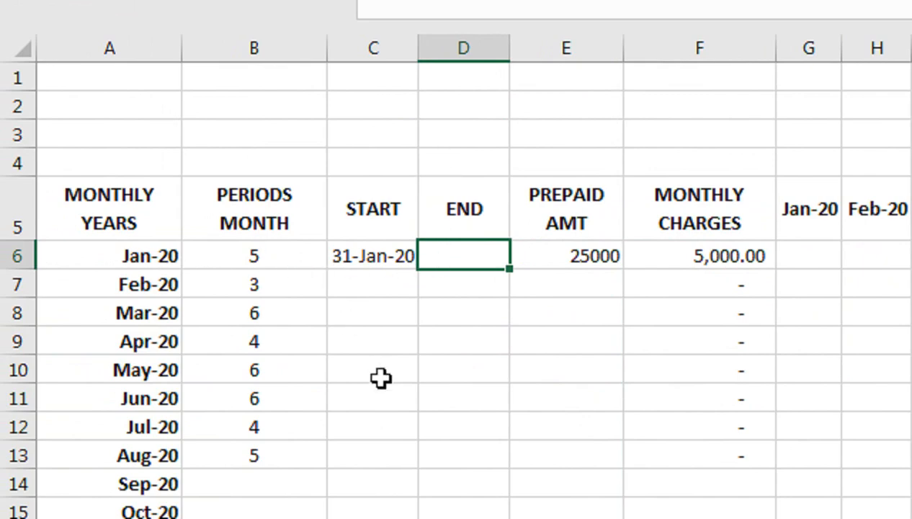
text(=EDATE()
key(Left)
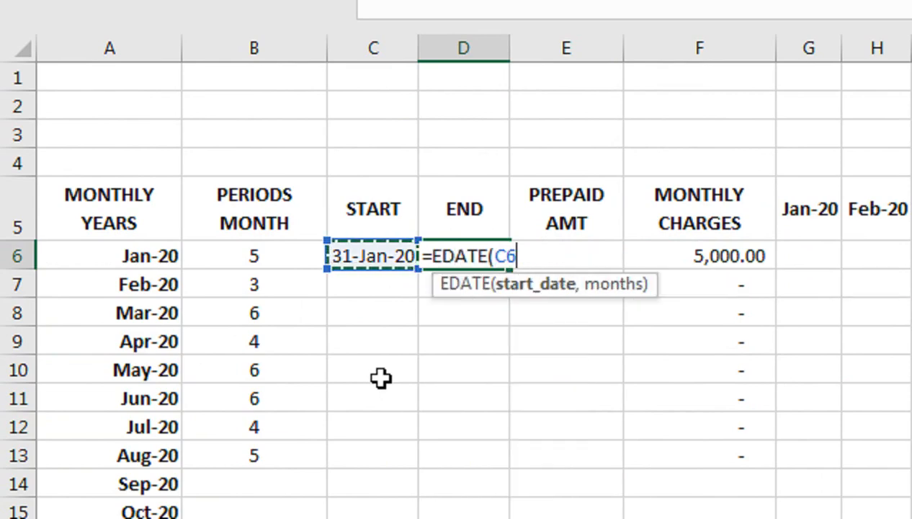
text(,)
key(Left)
key(Left)
text())
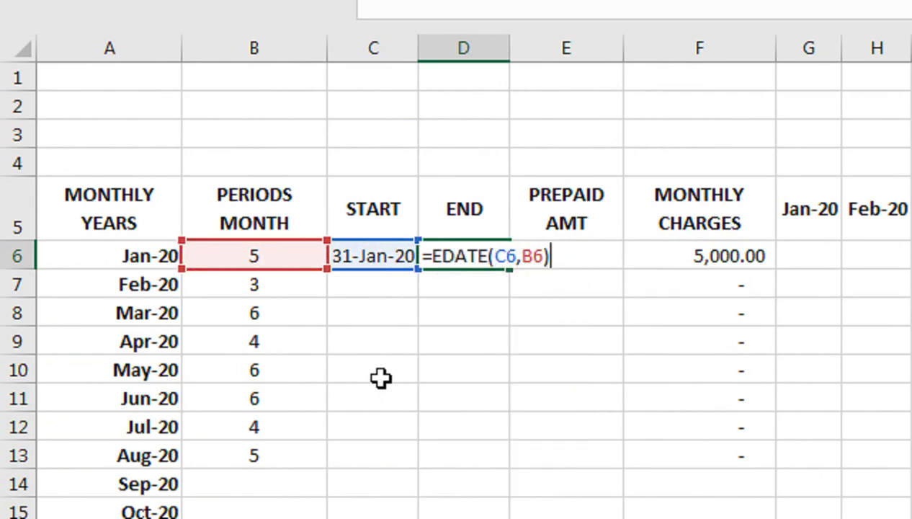
key(Return)
key(Up)
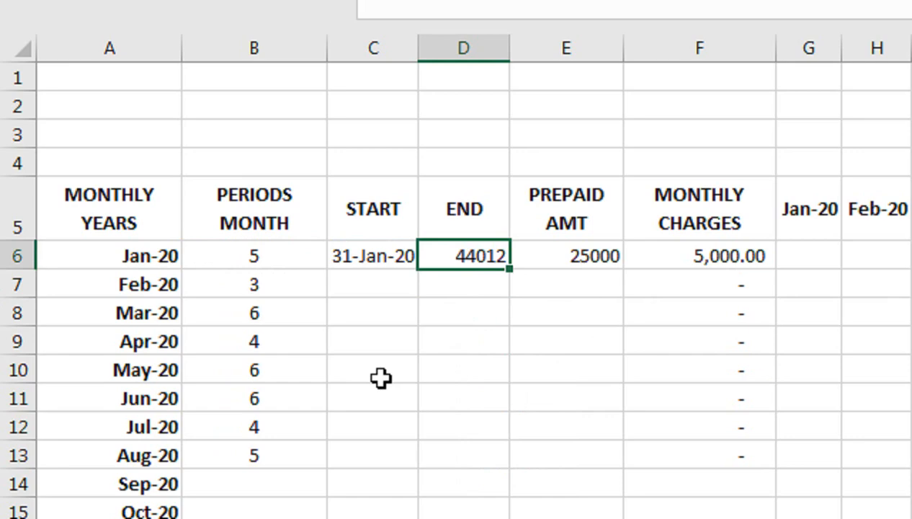
Copy the date format of START cell C6 onto END cell D6 with Format Painter
click(379, 254)
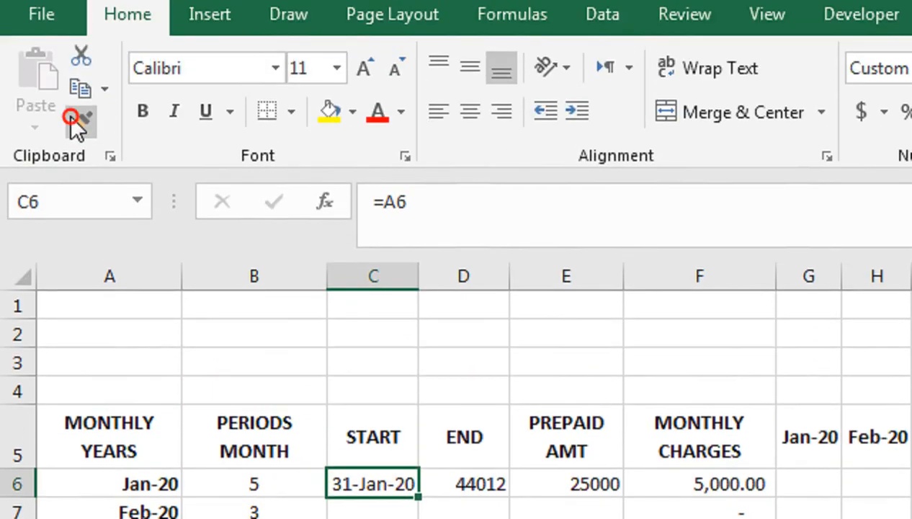
click(74, 121)
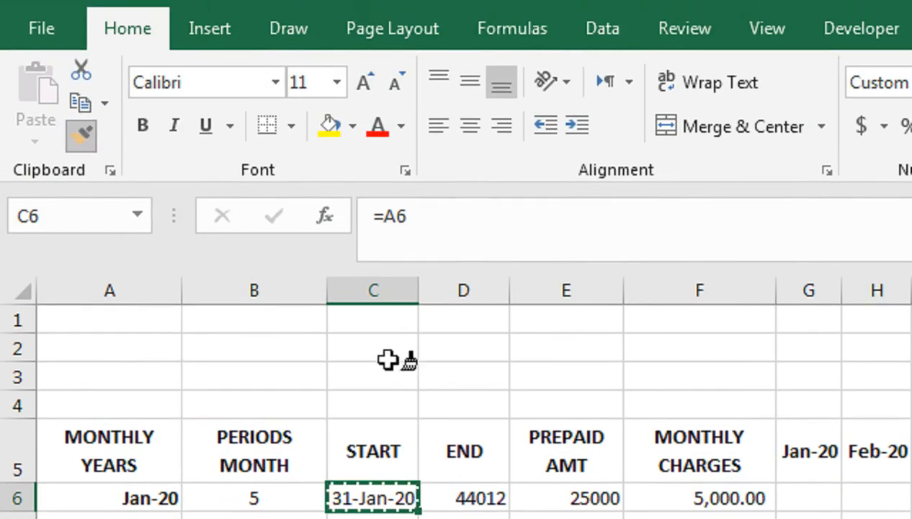
click(463, 484)
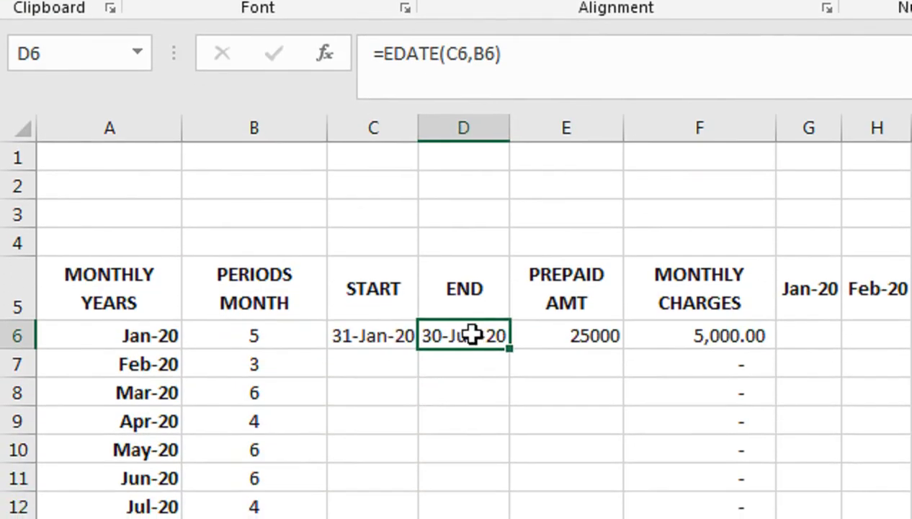
Set the Jan-20 period count in B6 to 4
click(282, 327)
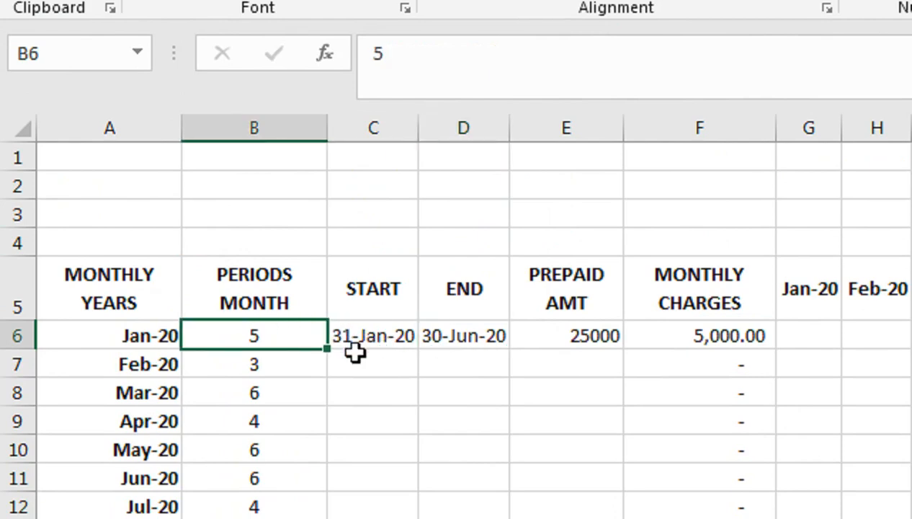
text(4)
key(Return)
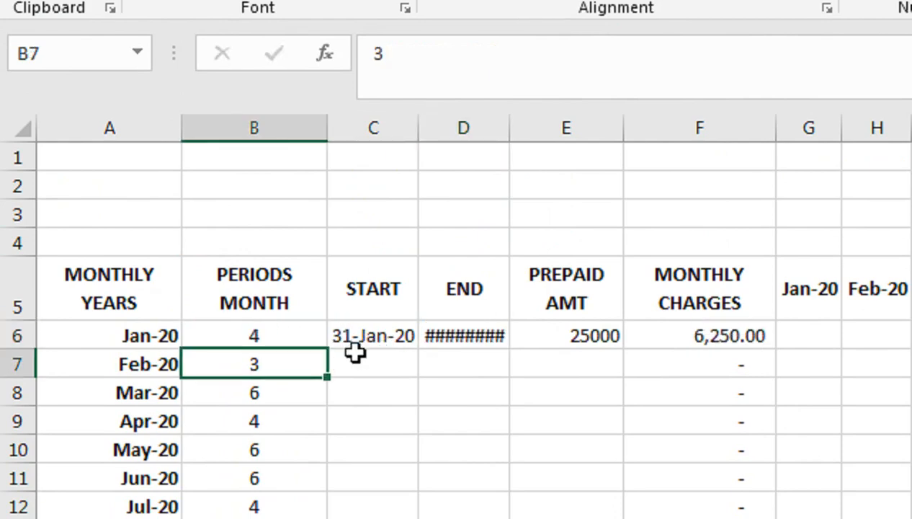
AutoFit the END column's width to the date in D6
key(Up)
key(Right)
key(Right)
key(alt+h)
key(o)
key(i)
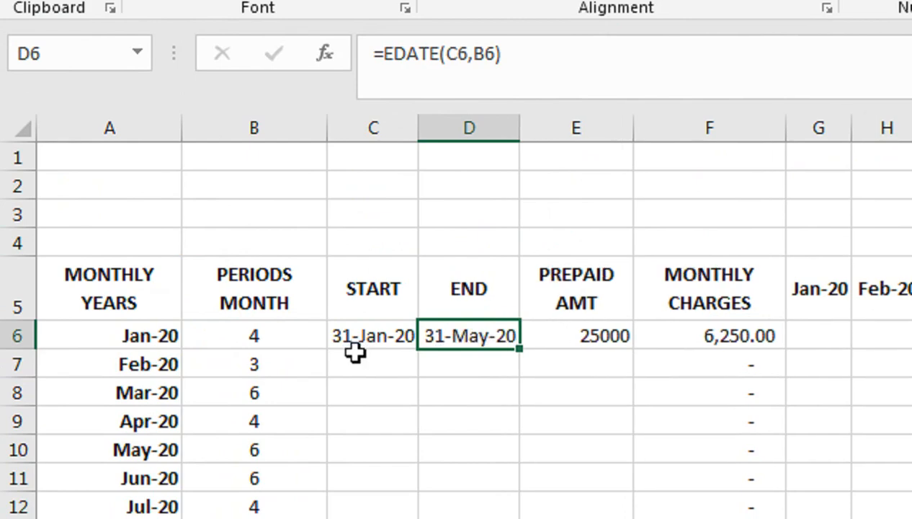
Undo the END column's width adjustment and redo it
key(Right)
key(Left)
key(Right)
key(Right)
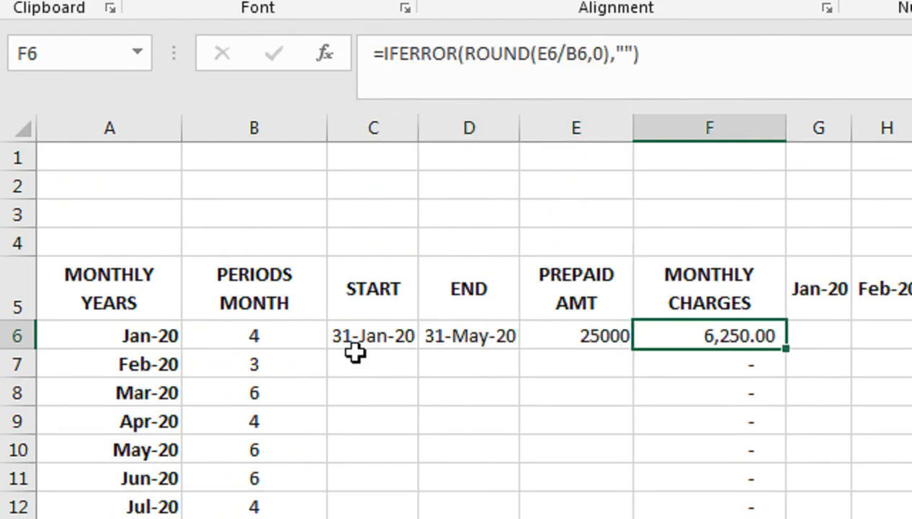
key(Left)
key(Left)
key(ctrl+z)
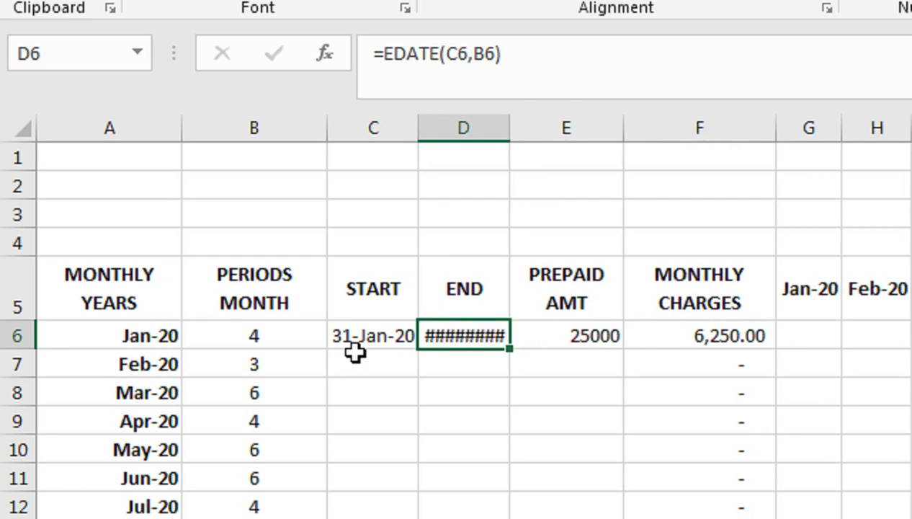
key(ctrl+y)
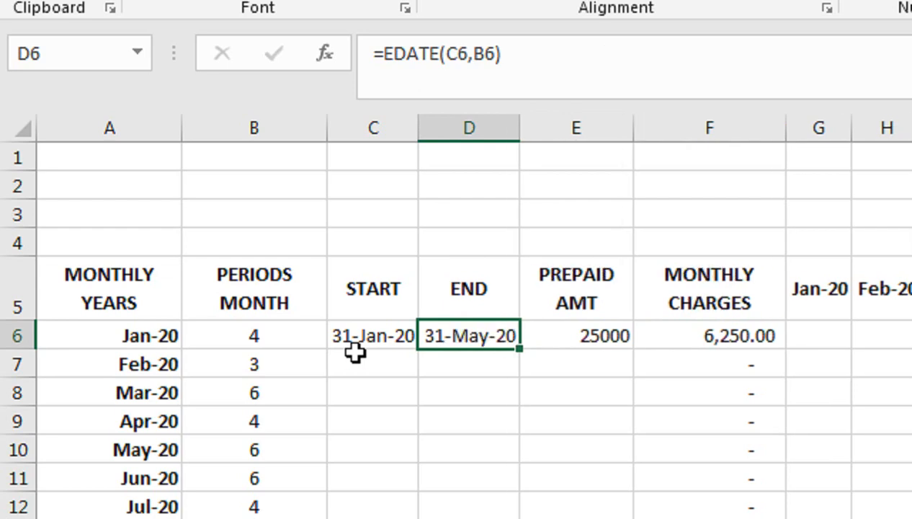
Set the Jan-20 period count in B6 to 5
key(Left)
key(Left)
key(Return)
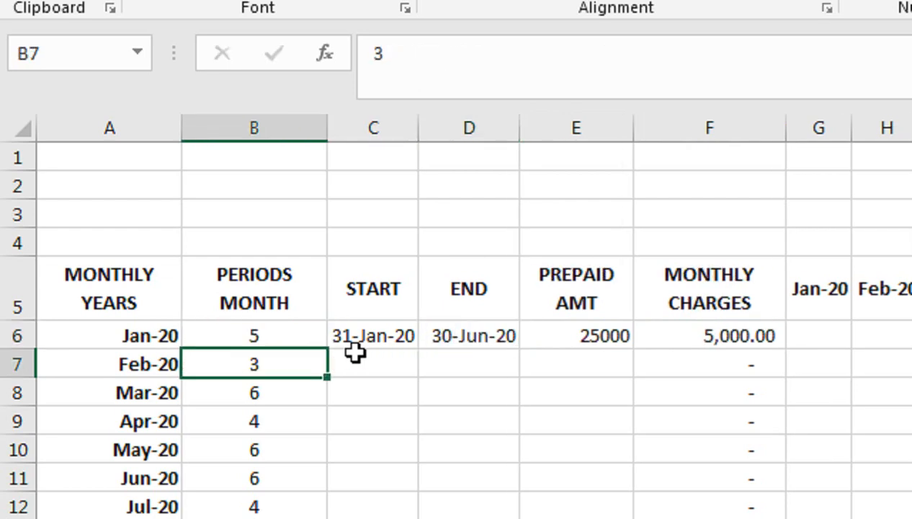
Fill the START formula from C6 down to the Feb-21 row in C19
click(533, 310)
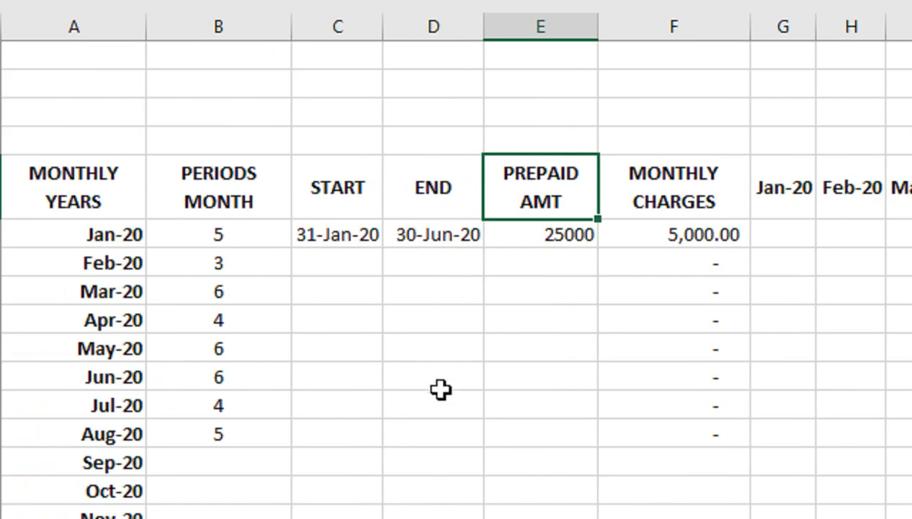
click(354, 268)
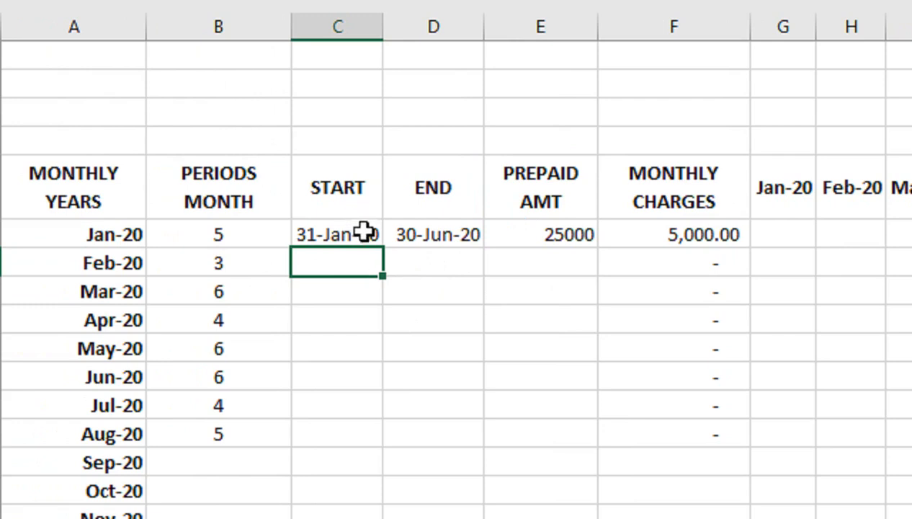
click(363, 232)
drag(381, 250, 380, 518)
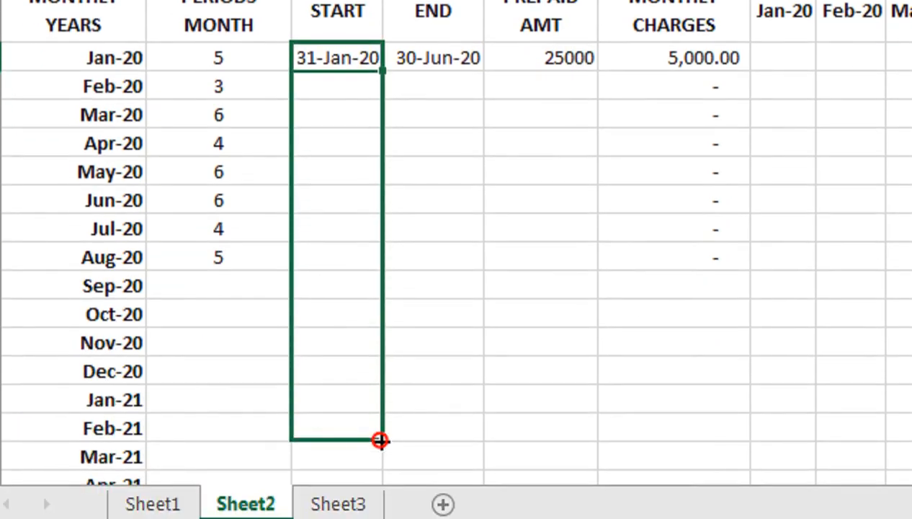
drag(379, 440, 382, 453)
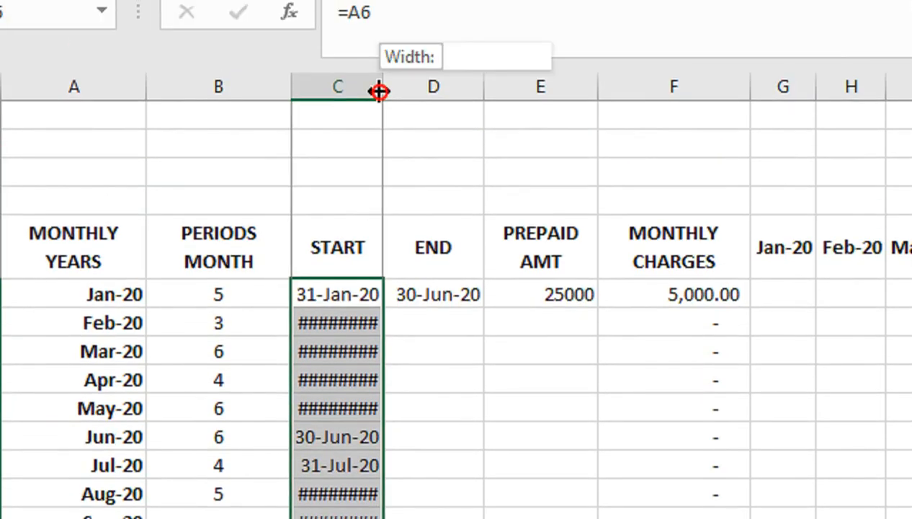
Widen the START column to fit the dates and clear the START cells for Sep-20 through Feb-21
drag(380, 92, 393, 91)
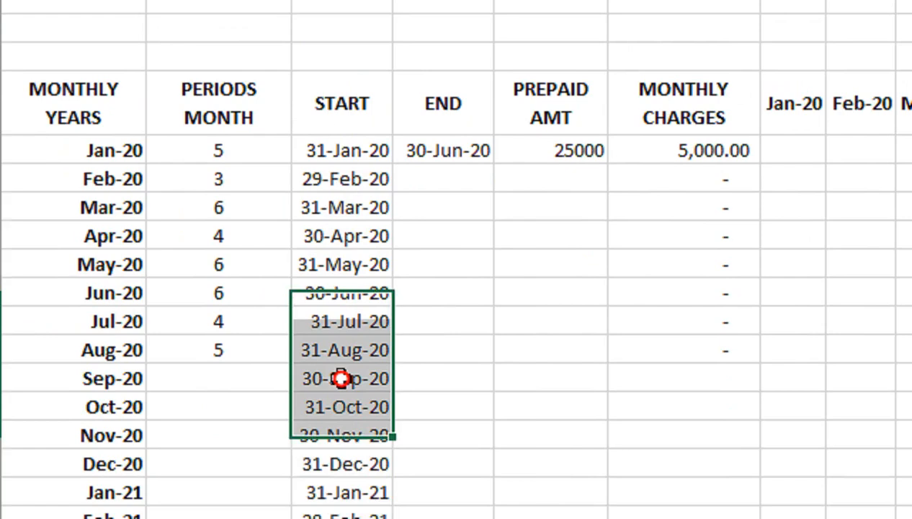
drag(341, 378, 342, 518)
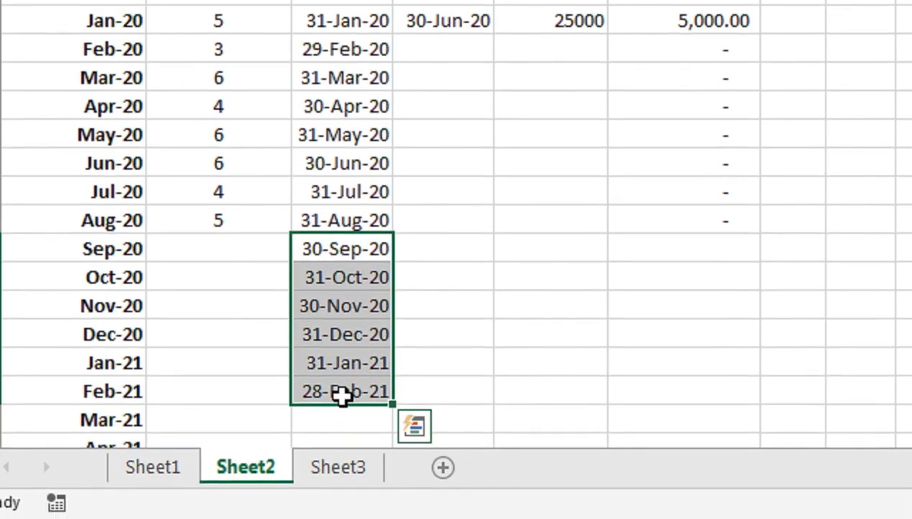
key(Delete)
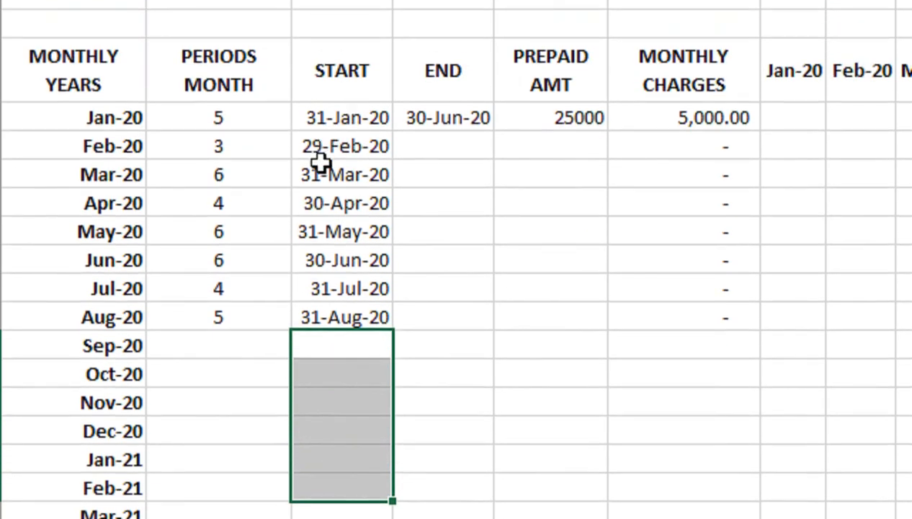
Fill the END date formula from D6 down to the Aug-20 row in D13
click(476, 121)
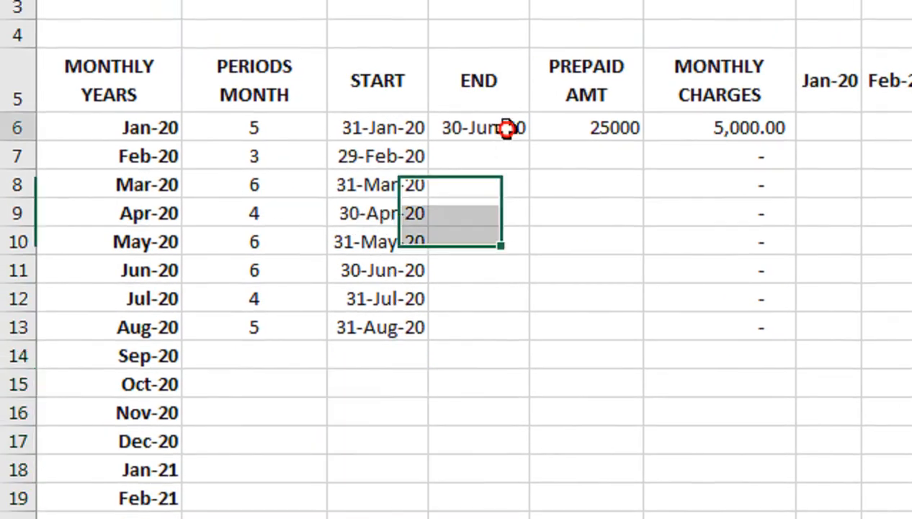
click(537, 126)
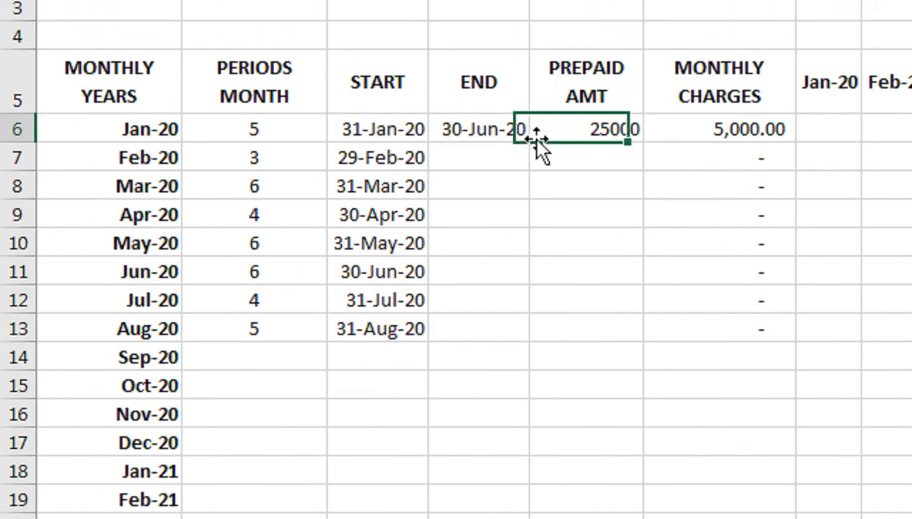
click(481, 109)
click(522, 135)
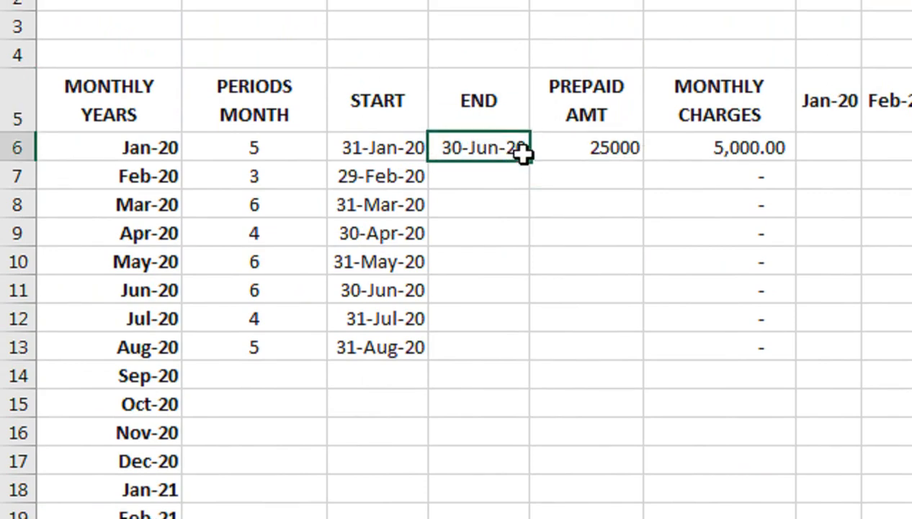
drag(532, 164, 525, 351)
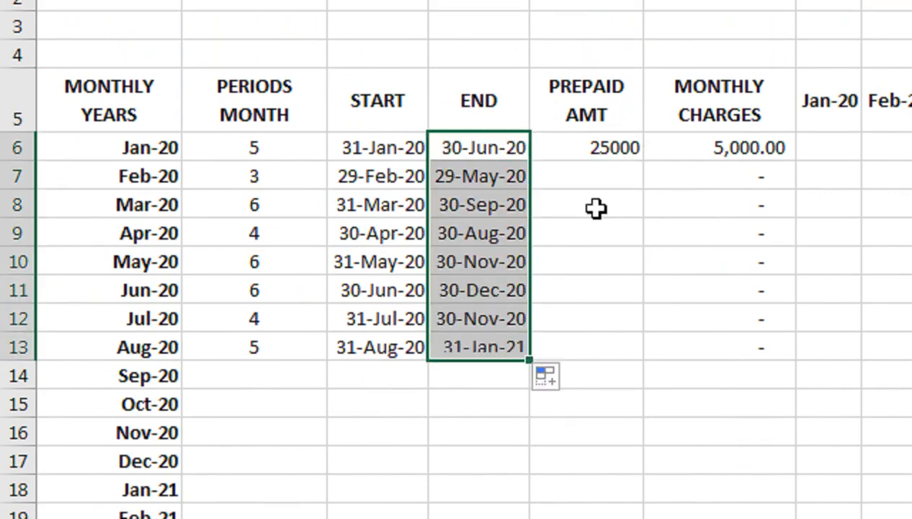
Enter the prepaid amounts for Feb-20 through Aug-20 in E7:E13: 30000, 45000, 50000, 40000, 28000, 15000 and 20000
click(606, 177)
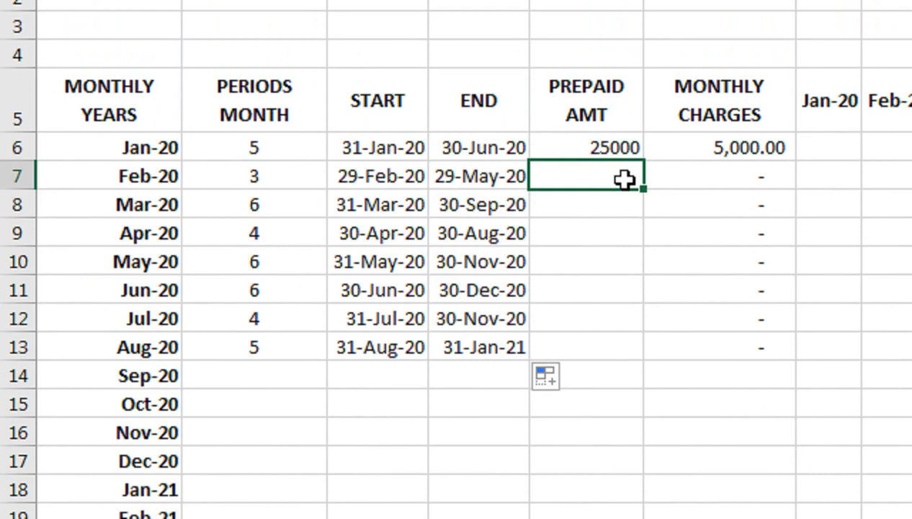
text(30000)
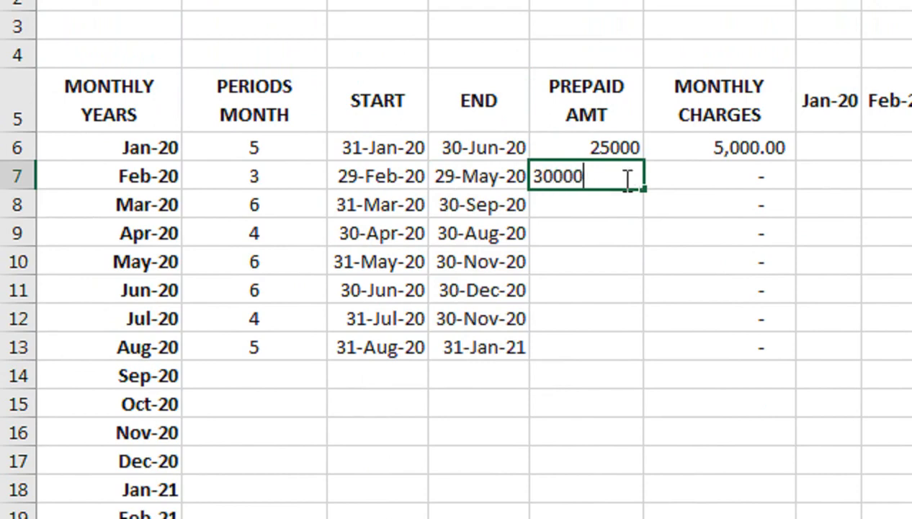
key(Return)
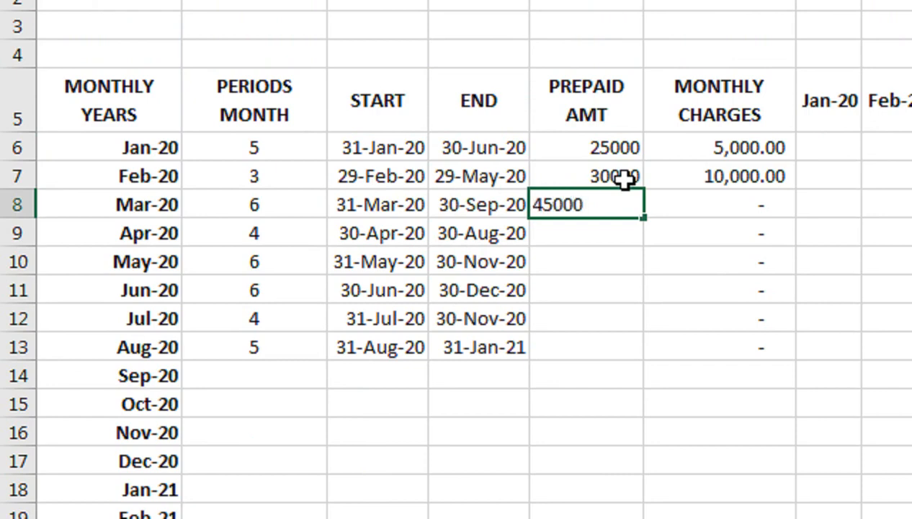
key(Return)
text(50000)
key(Return)
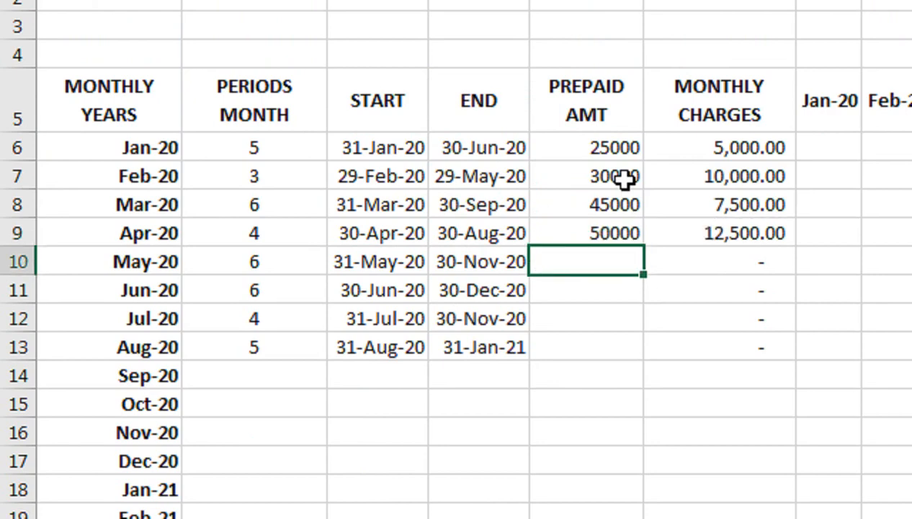
key(Return)
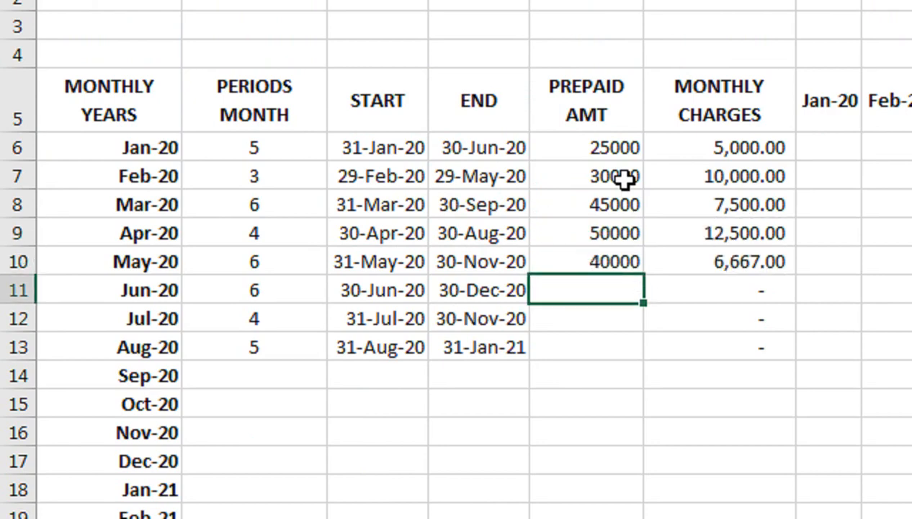
key(Return)
text(15000)
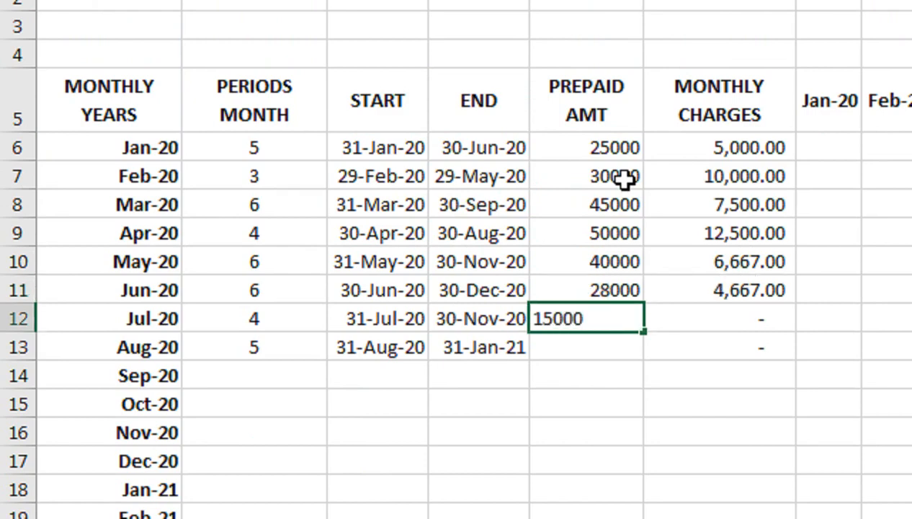
key(Return)
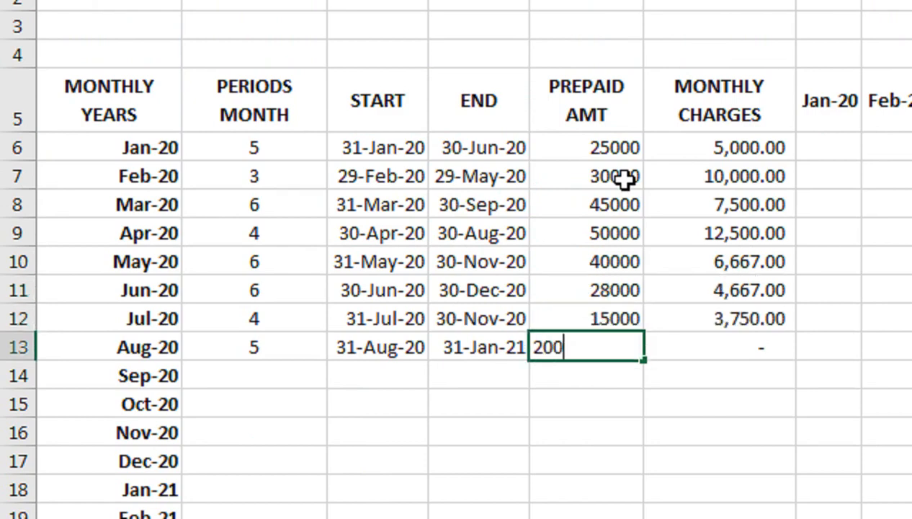
key(Return)
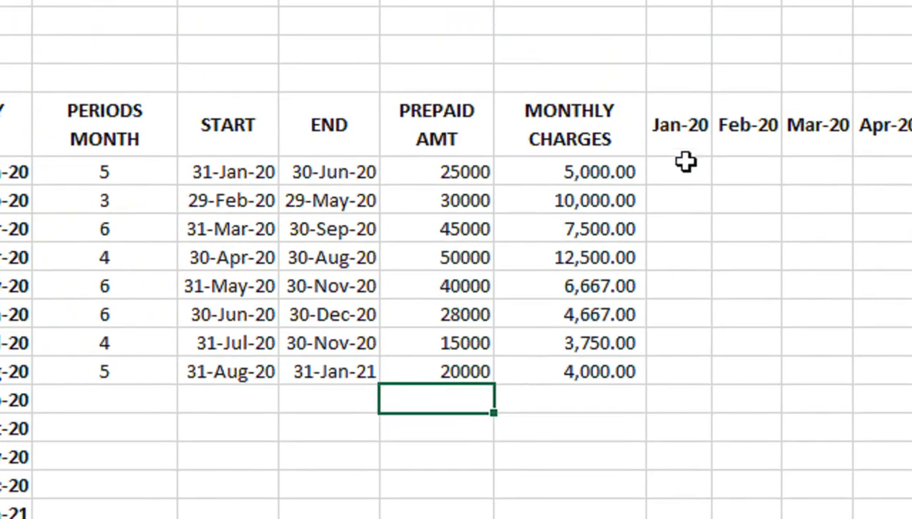
Begin the Jan-20 formula in G6 with an IF that returns 0 when the start date is after the header month: =IF($C6>G$5,0,
click(694, 62)
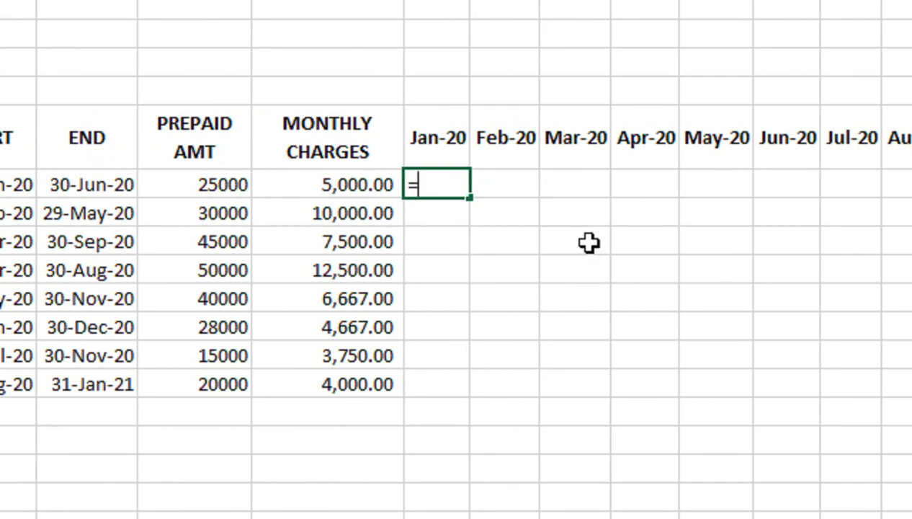
text(IF()
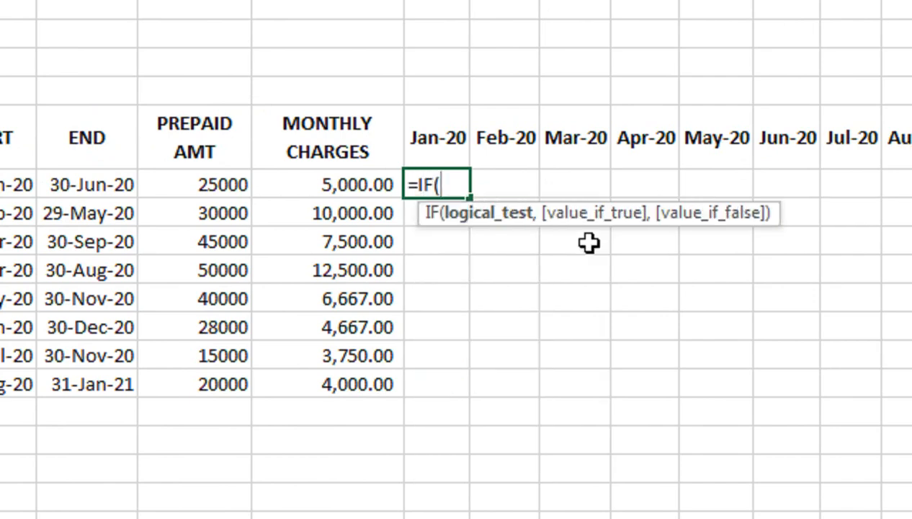
key(Left)
key(Left)
key(Left)
key(Left)
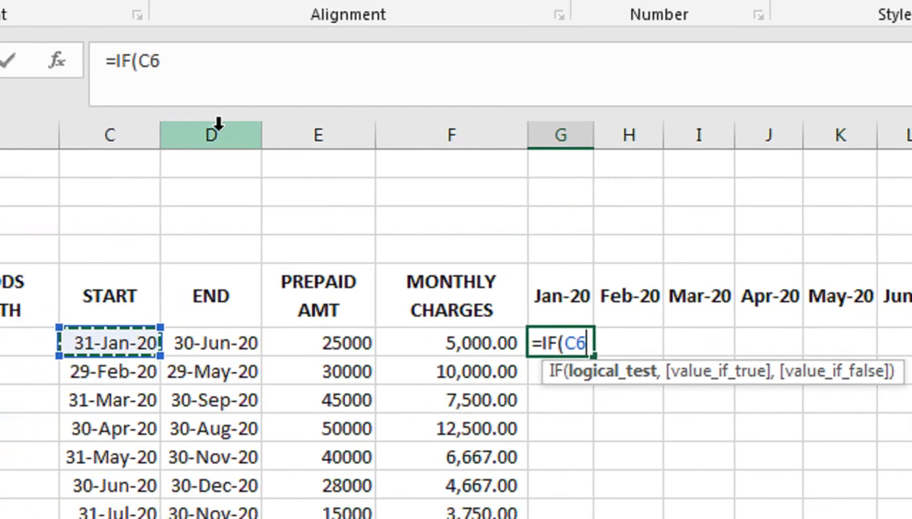
key(F4)
key(F4)
key(F4)
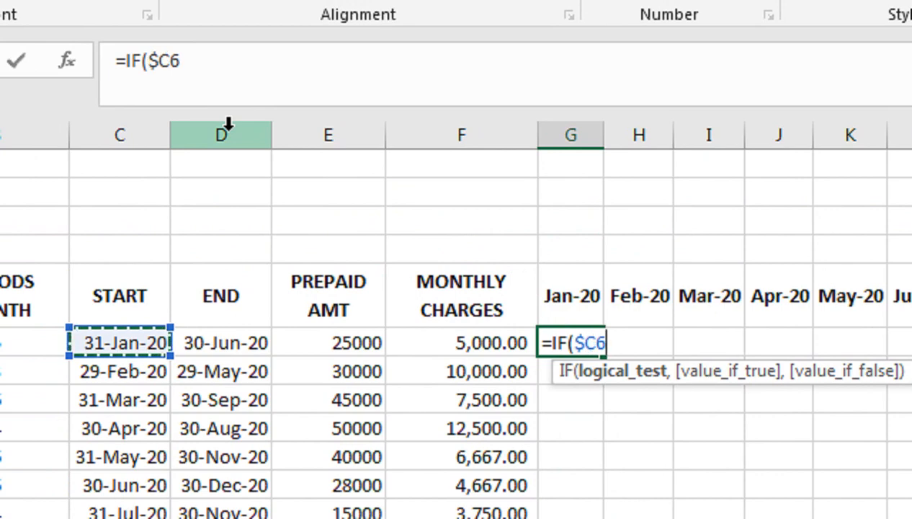
text(>)
click(578, 293)
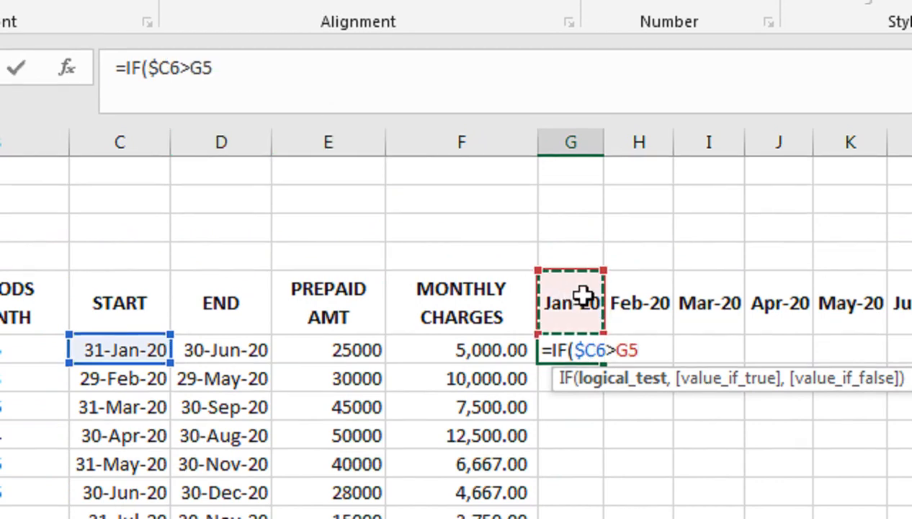
key(F4)
key(F4)
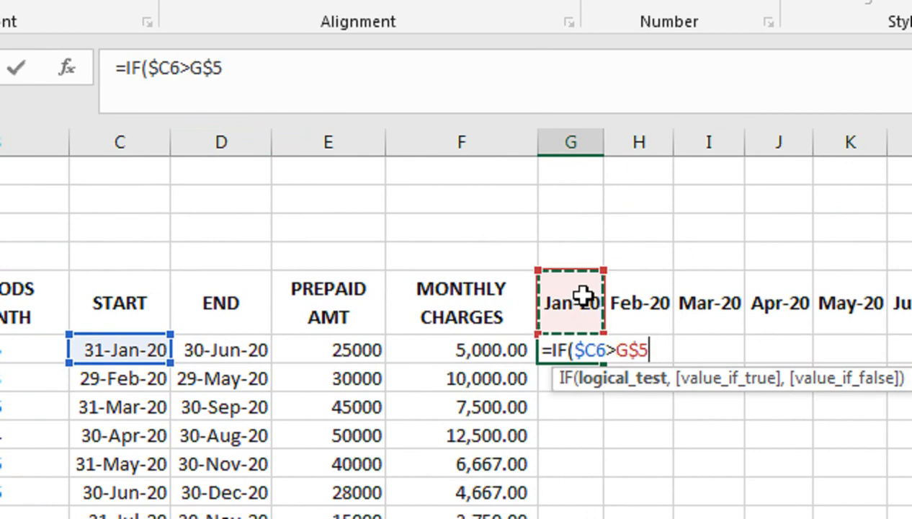
text(,)
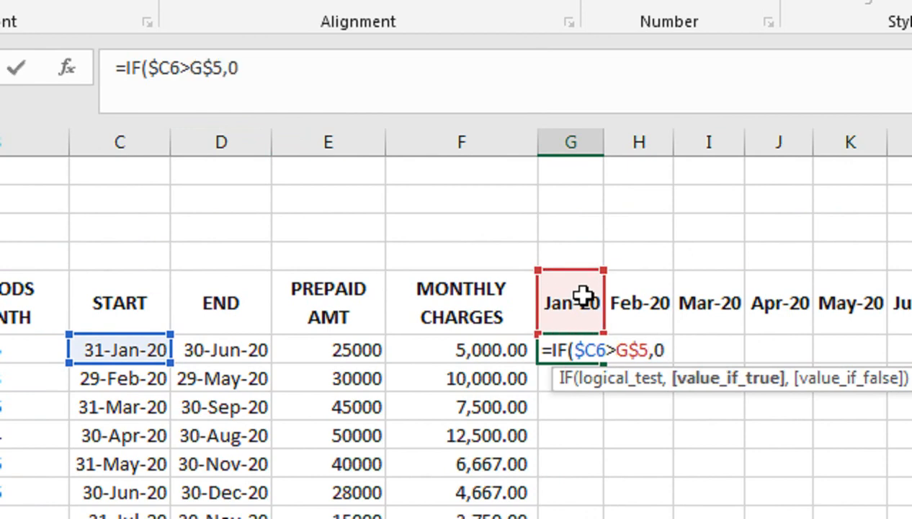
text(0,)
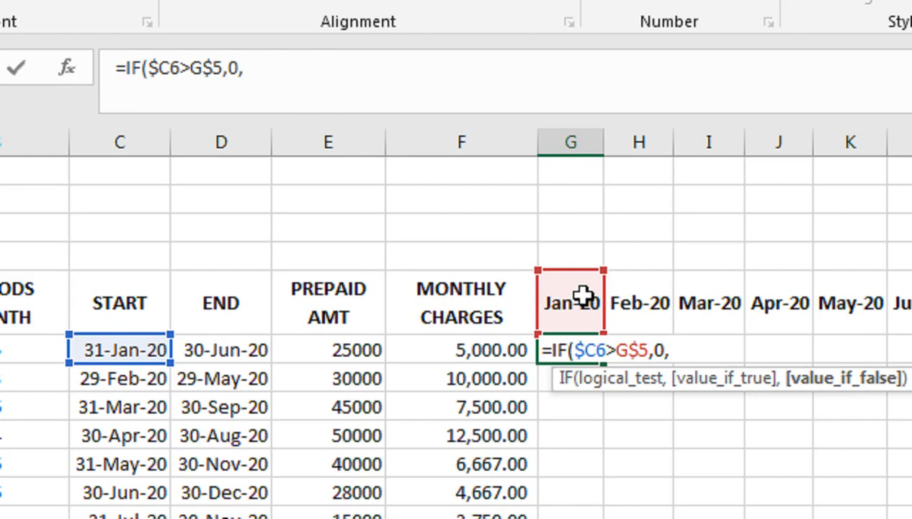
Add a nested IF to the G6 formula testing whether the header month is within the end date, G$5<=$D6
text(IF()
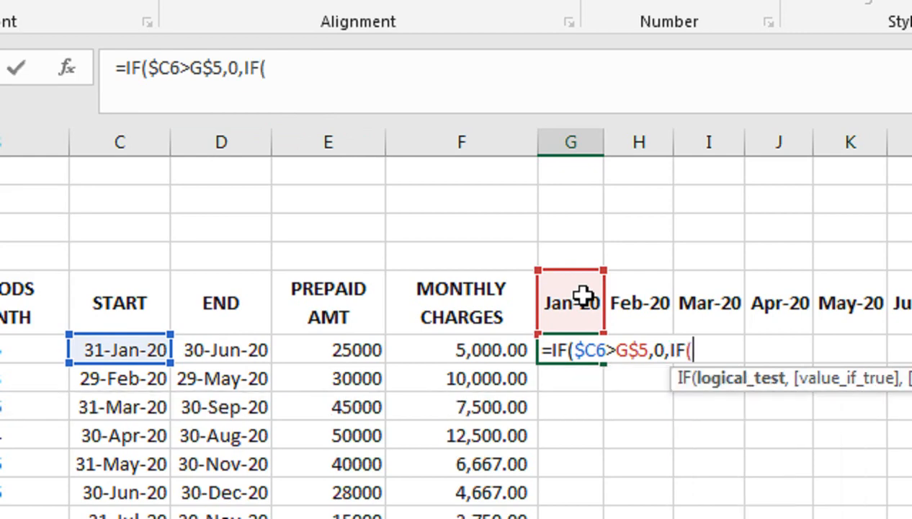
click(587, 306)
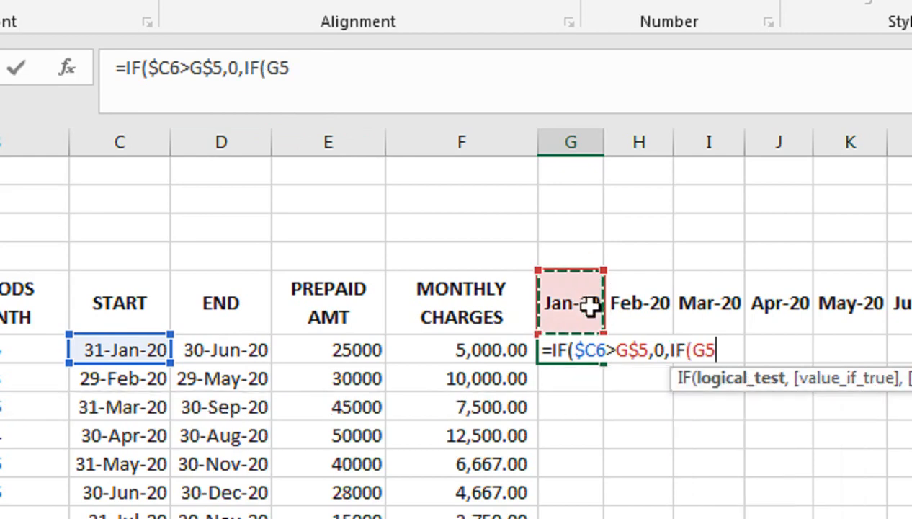
text(<)
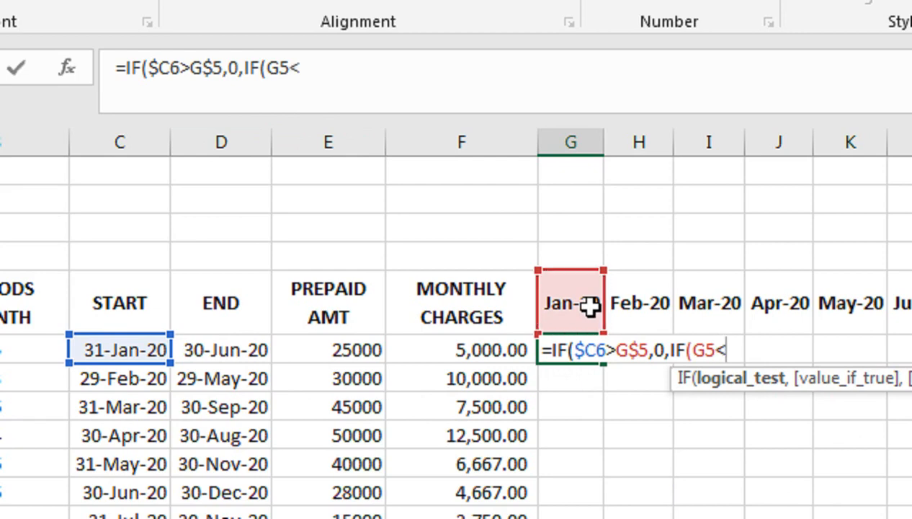
text(=)
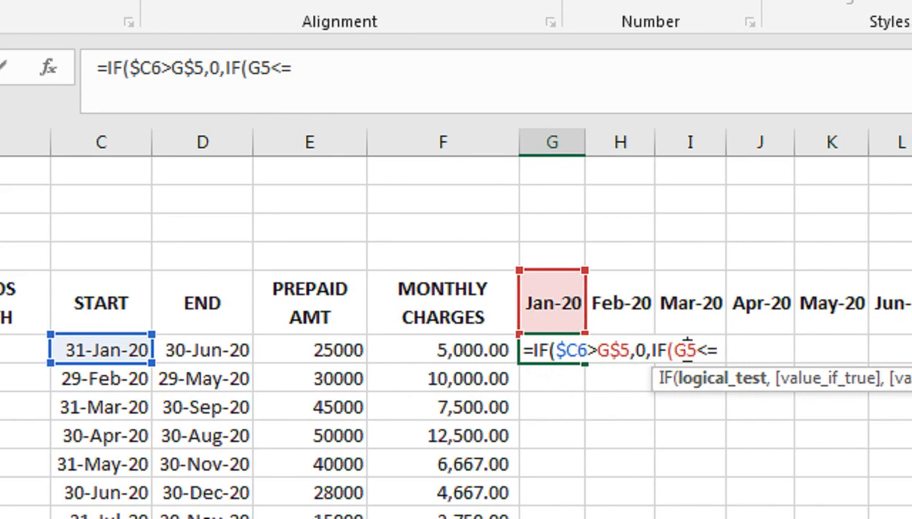
click(688, 349)
text($)
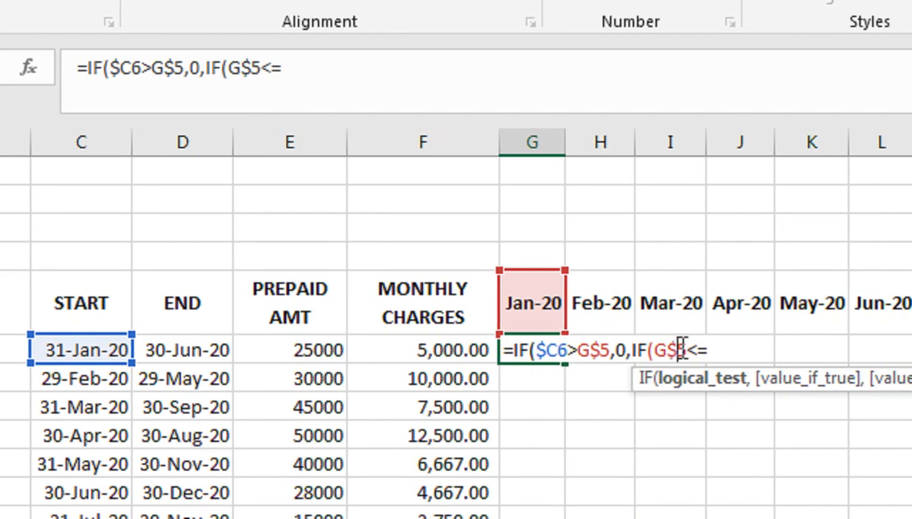
click(728, 350)
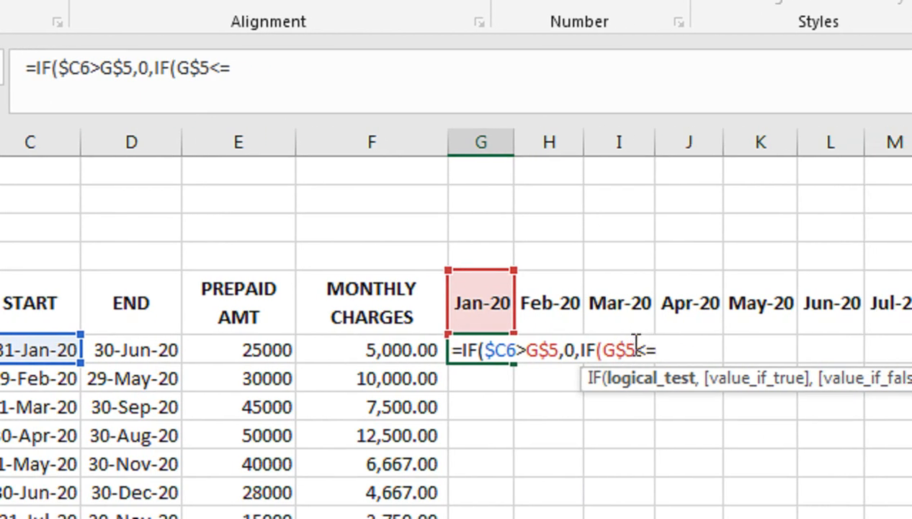
click(115, 350)
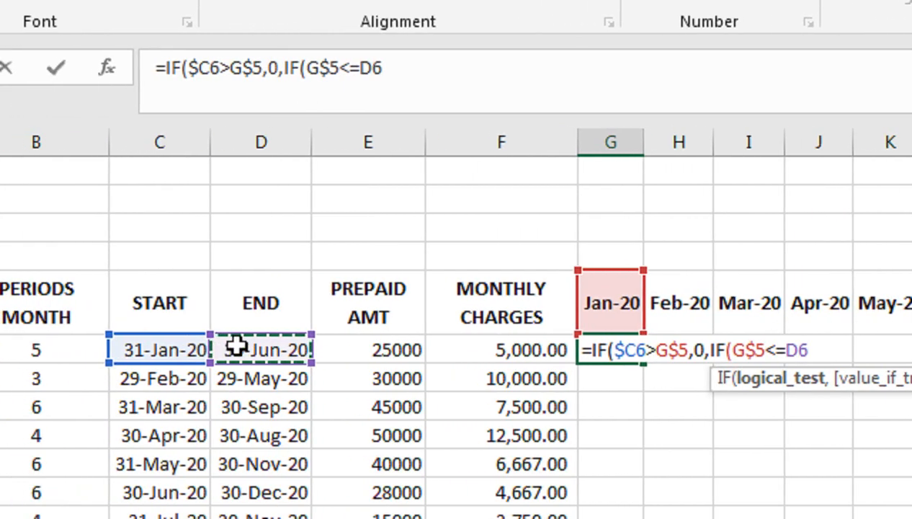
key(F4)
key(F4)
key(F4)
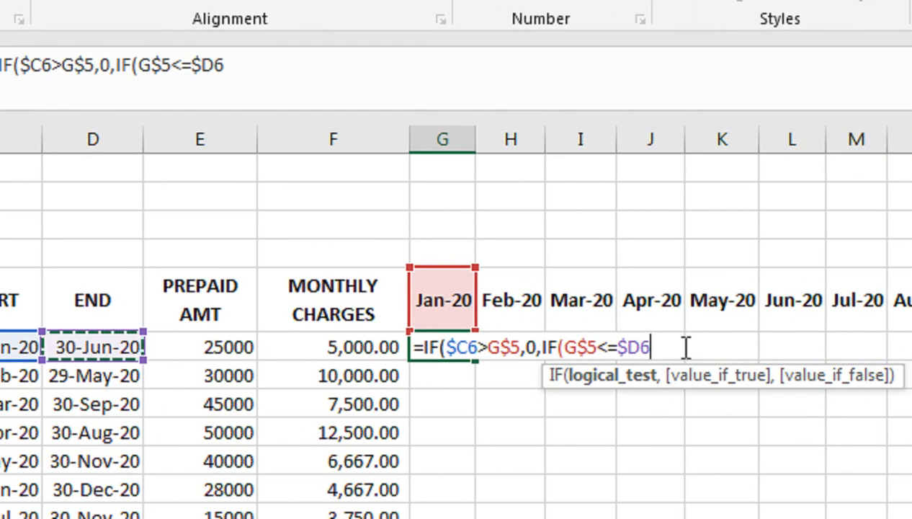
Complete the G6 formula so the nested IF returns the monthly charge F$6 or otherwise 0, and enter it
text(,)
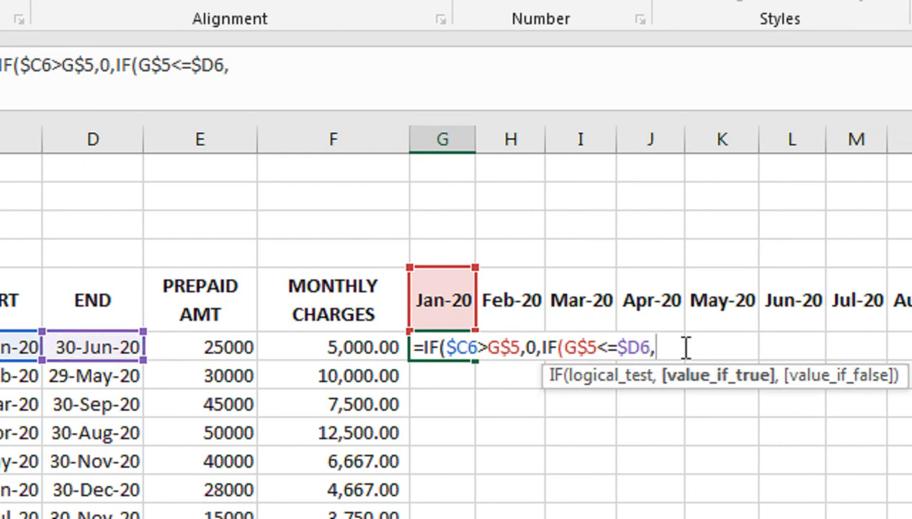
click(328, 351)
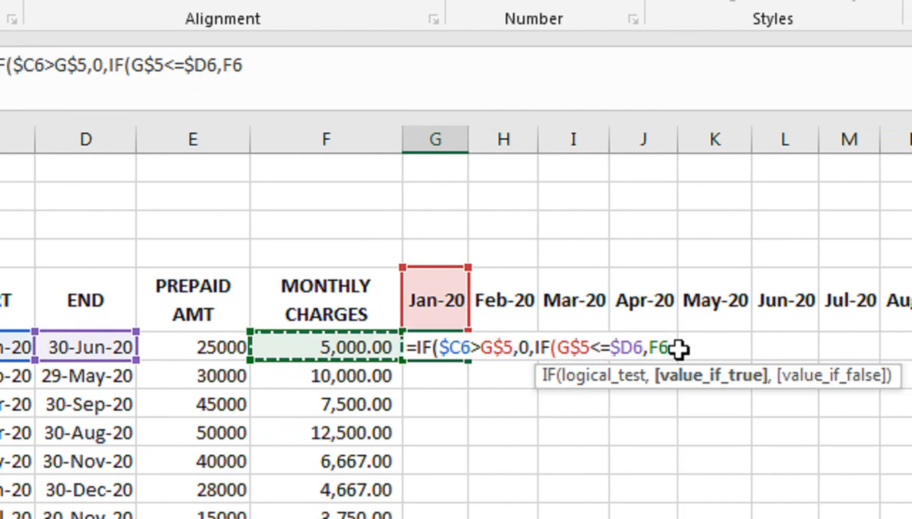
key(F4)
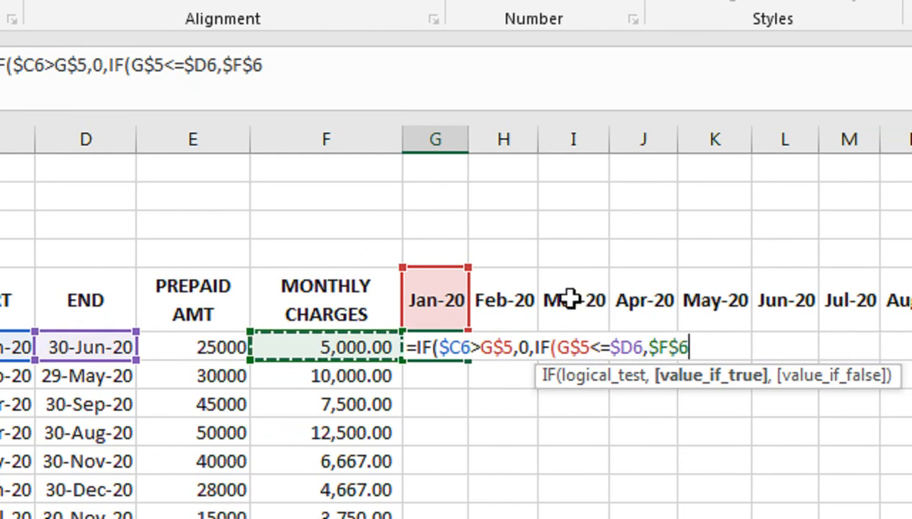
key(F4)
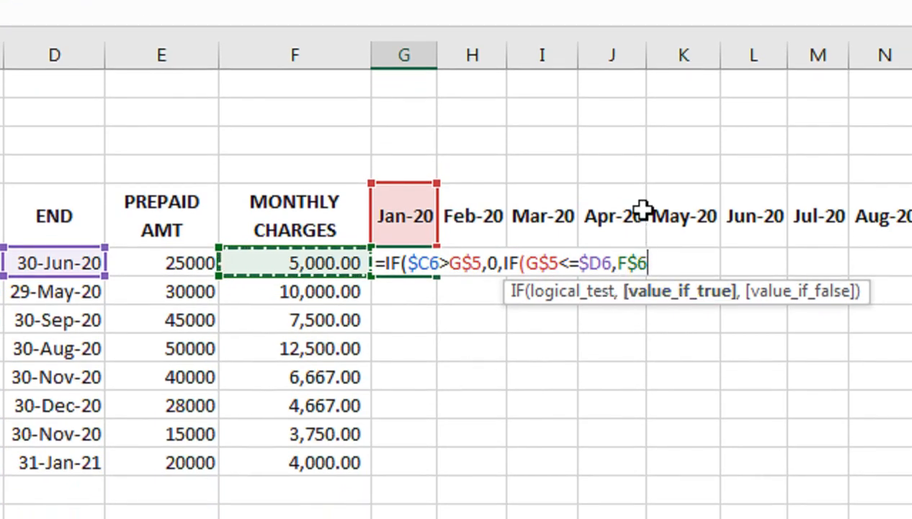
text(,)
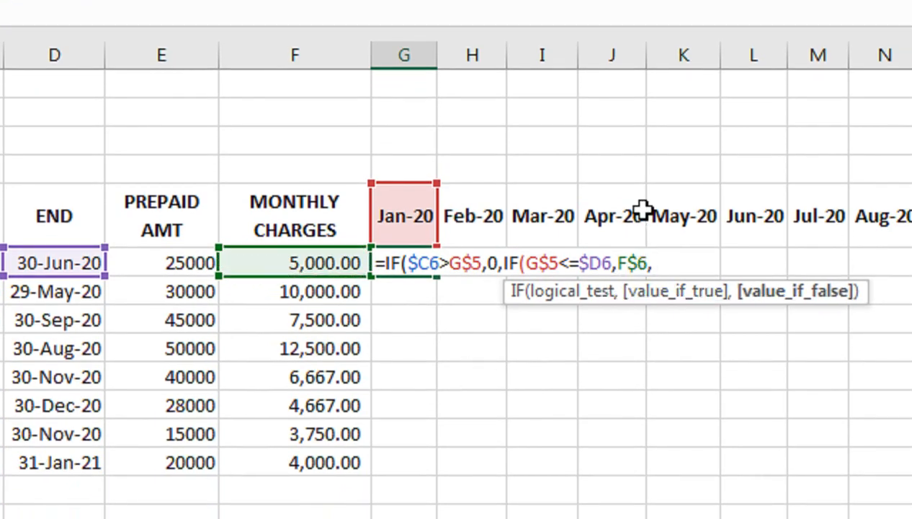
text(0))
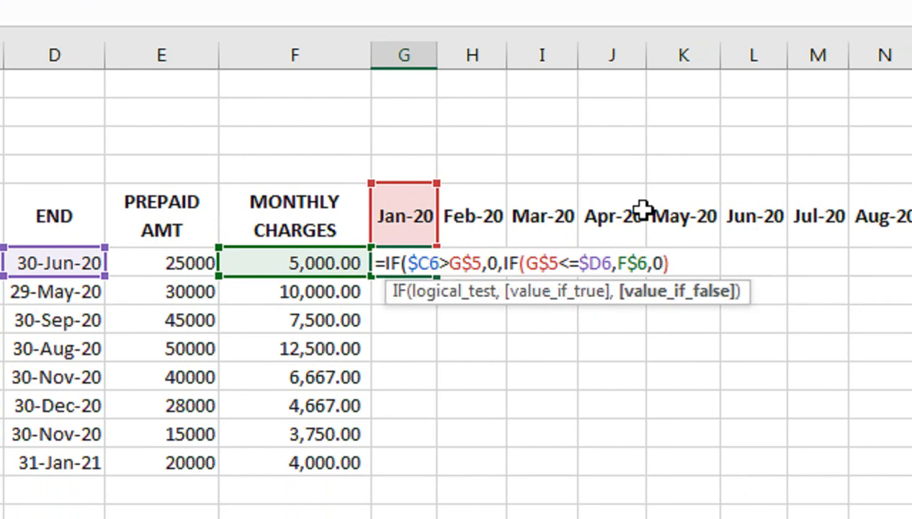
text())
key(Return)
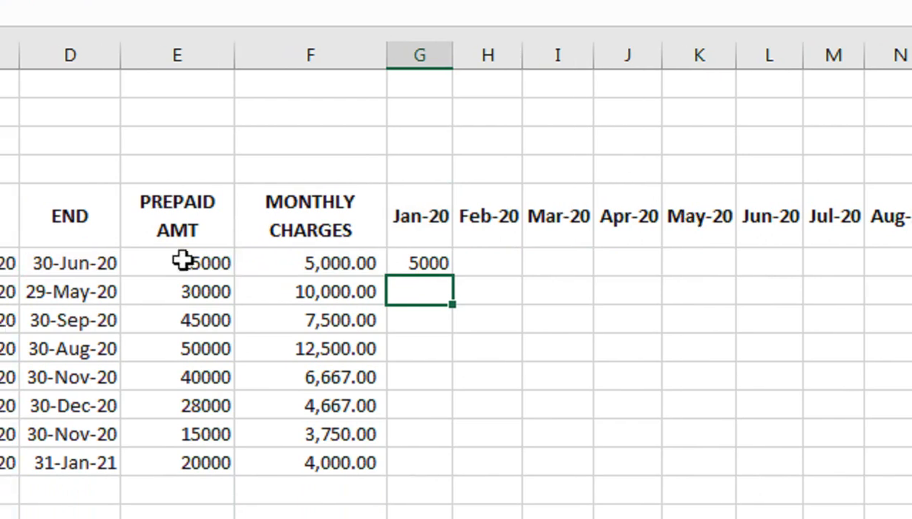
Apply comma style to G6 and fill its formula down and across the range G6:L13
click(656, 262)
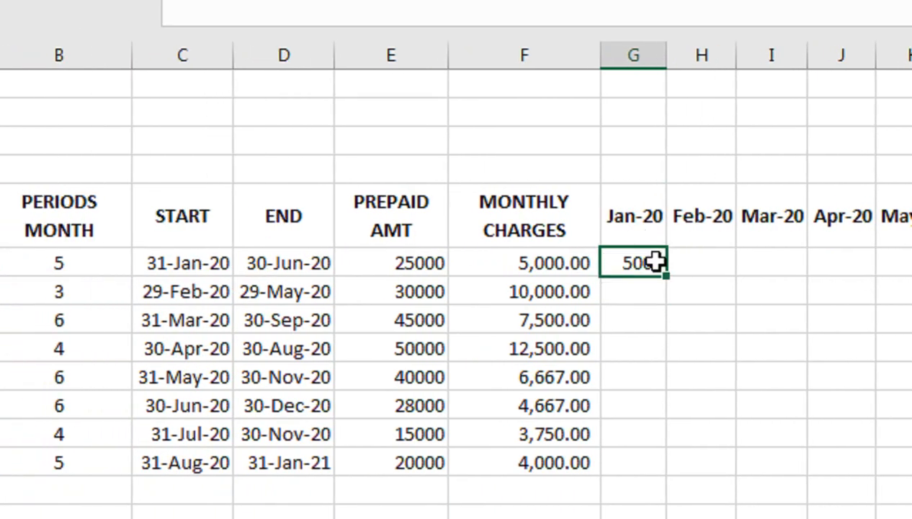
drag(666, 281, 674, 483)
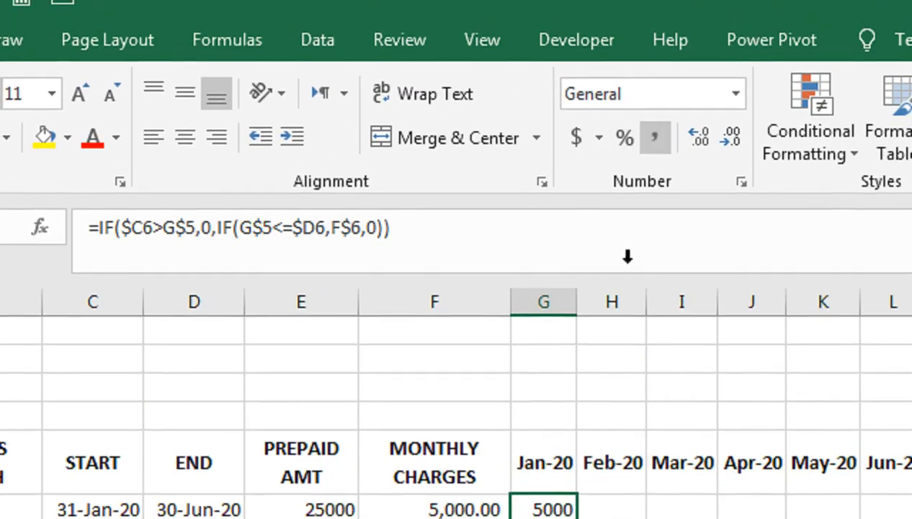
click(654, 136)
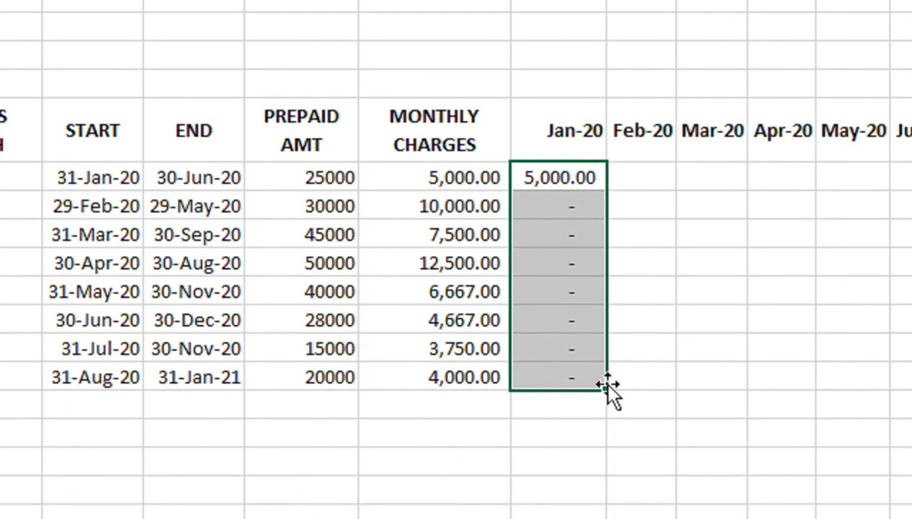
drag(608, 386, 911, 382)
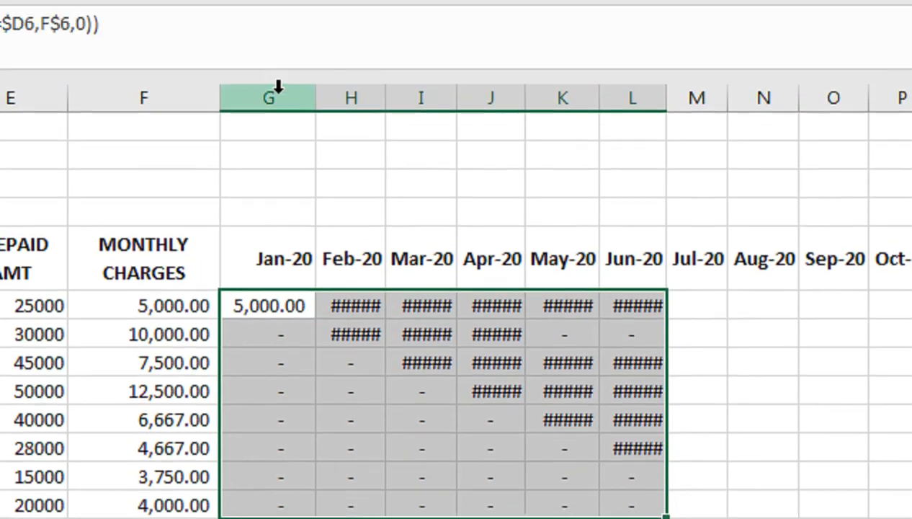
Autofit the widths of the month columns from G (Jan-20) through BN (Dec-24)
drag(278, 86, 473, 180)
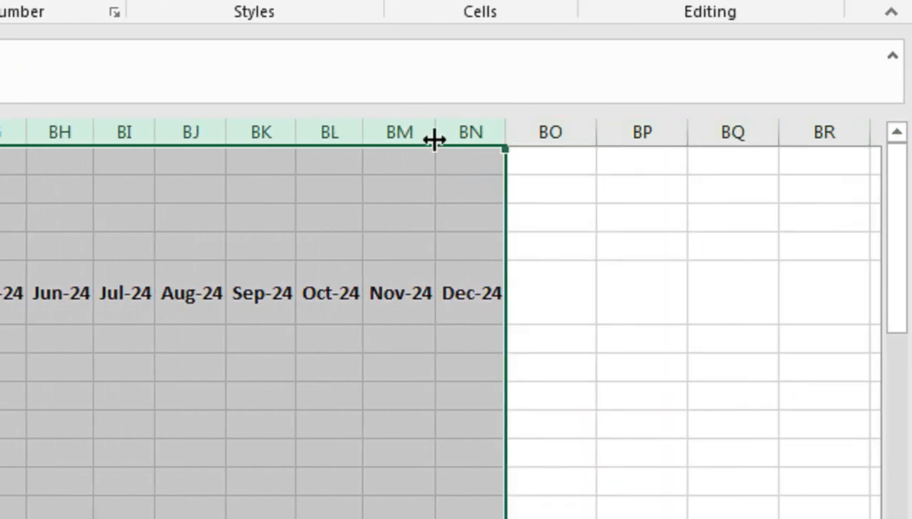
double_click(434, 137)
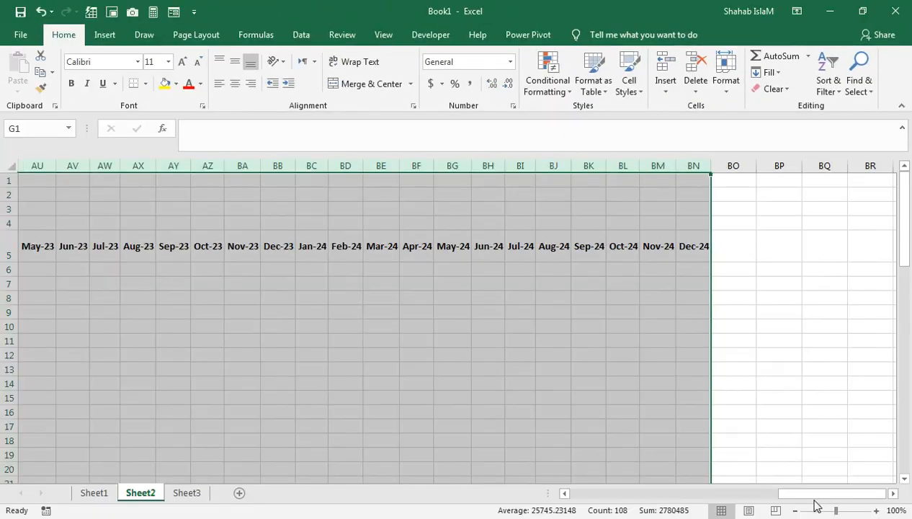
drag(807, 495, 572, 495)
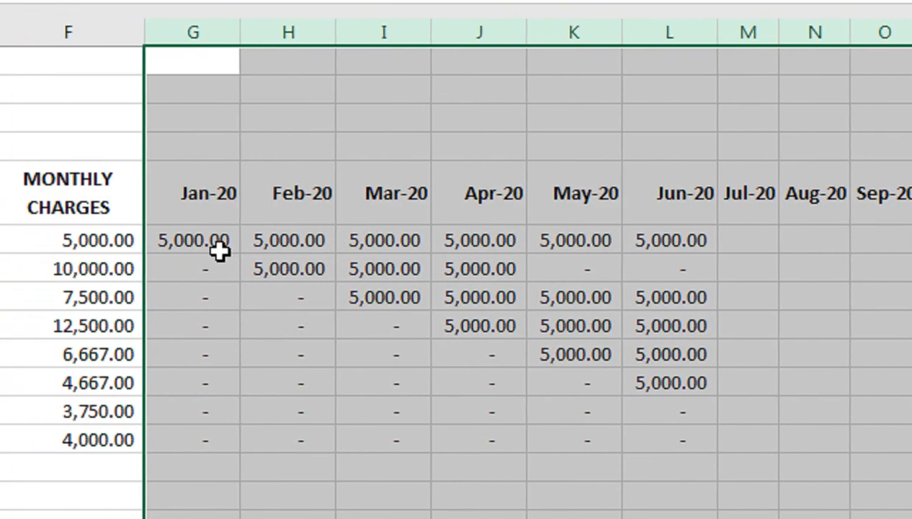
click(96, 241)
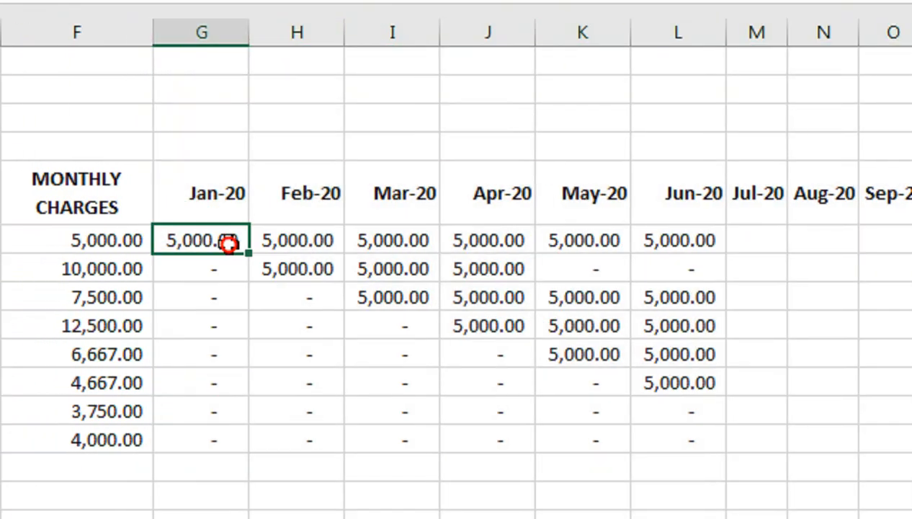
drag(228, 244, 228, 350)
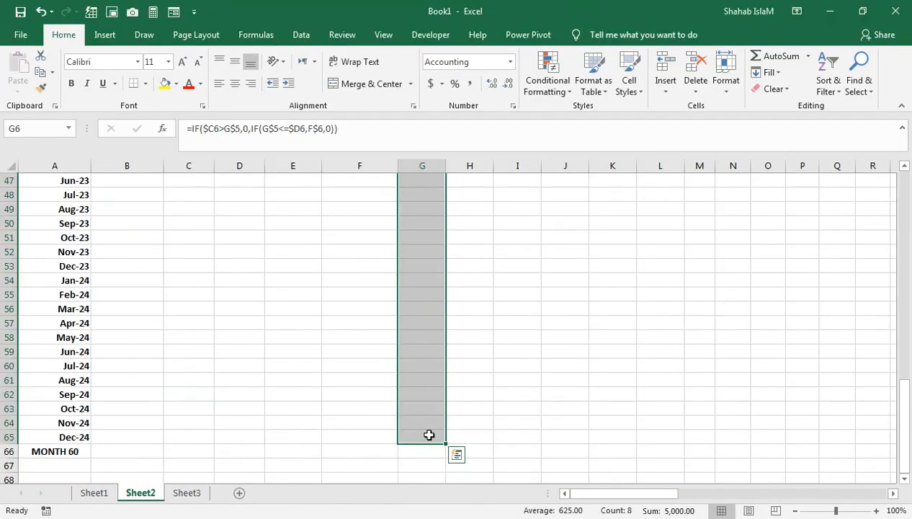
key(shift+Right)
key(shift+Right)
key(shift+Right)
key(shift+Right)
key(shift+Right)
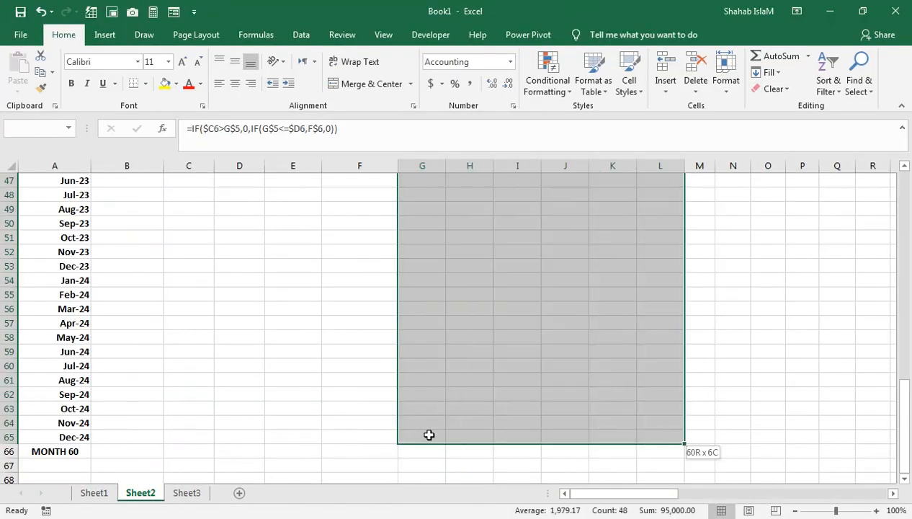
key(ctrl+shift+Right)
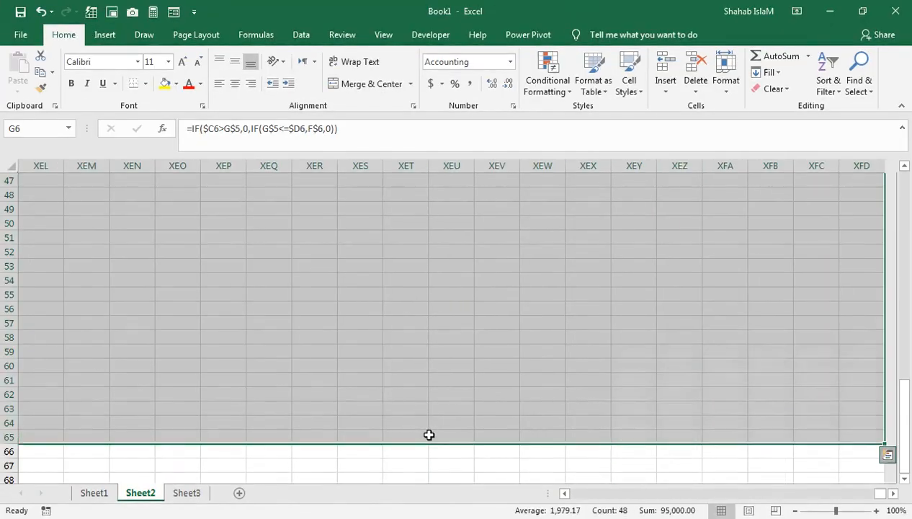
key(ctrl+q)
key(Right)
key(Right)
key(Right)
key(Right)
click(360, 392)
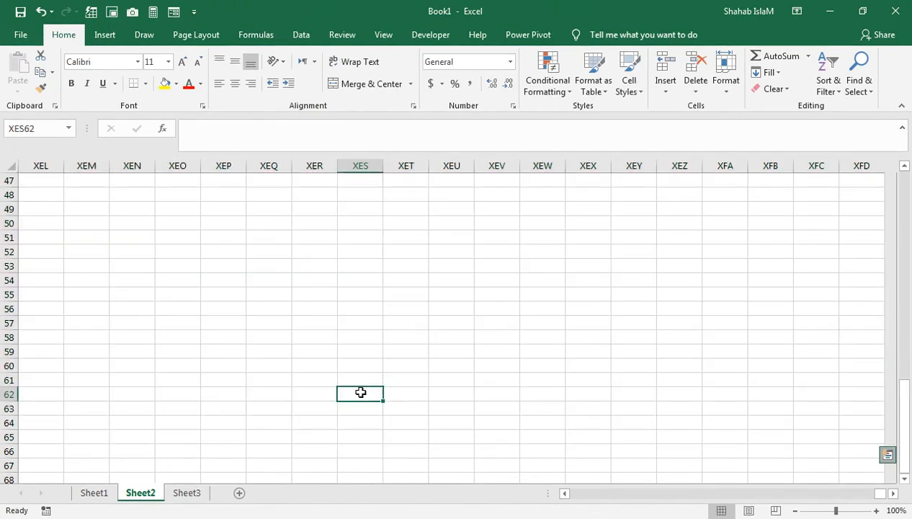
Try to fill the month grid from a selection that starts at header BN5 and covers G5:BN65
key(ctrl+Up)
key(Down)
key(Down)
key(Down)
key(Down)
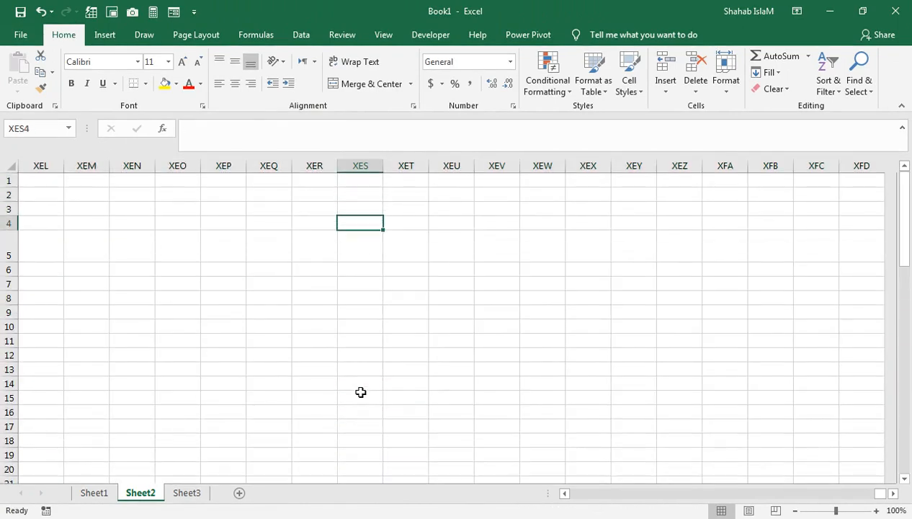
key(ctrl+Left)
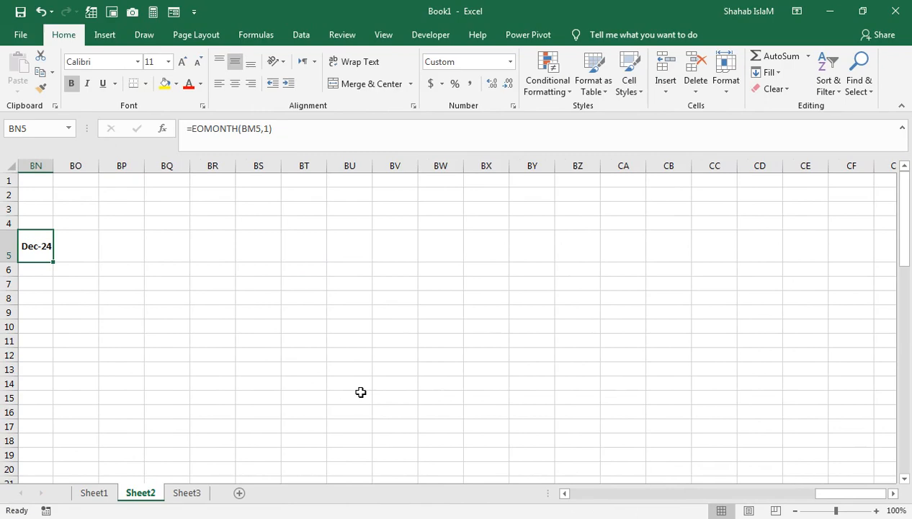
key(ctrl+shift+Left)
key(shift+Right)
key(shift+Right)
key(shift+Right)
key(shift+Right)
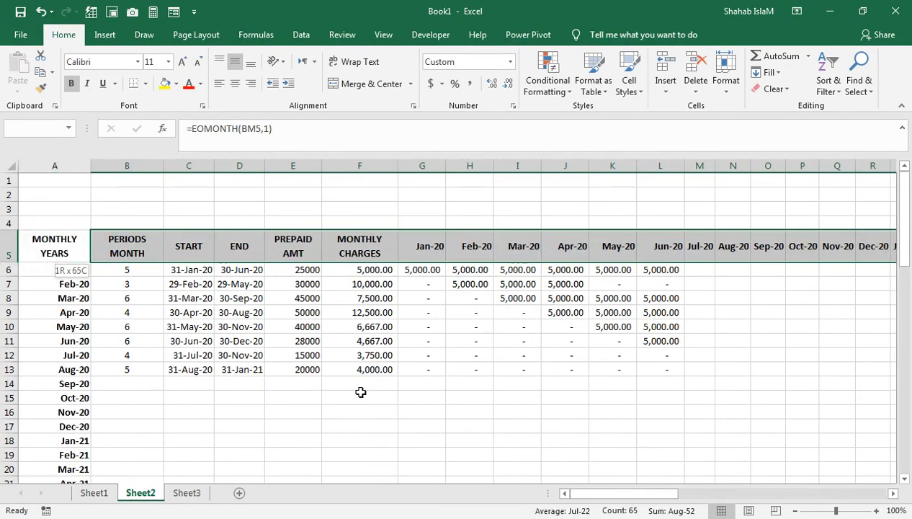
key(shift+Right)
key(shift+Right)
key(shift+Down)
key(shift+Down)
key(shift+Down)
key(shift+Down)
key(shift+Down)
key(shift+Down)
key(shift+Down)
key(shift+Down)
key(shift+Down)
key(shift+Down)
key(shift+Down)
key(shift+Down)
key(shift+Down)
key(shift+Down)
key(shift+Down)
key(shift+Down)
key(shift+Down)
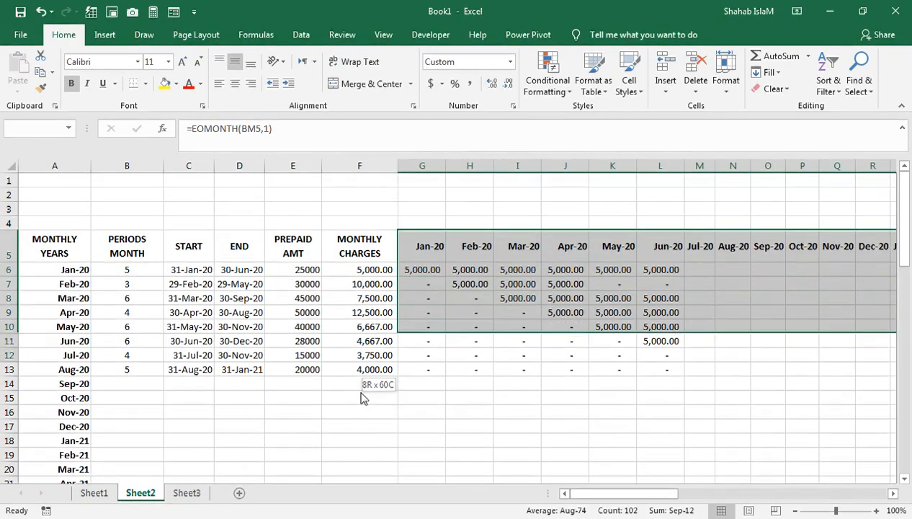
key(shift+Down)
key(shift+Down)
key(shift+Down)
key(shift+Down)
key(shift+Down)
key(shift+Down)
key(shift+Down)
key(shift+Down)
key(shift+Down)
key(shift+Down)
key(shift+Down)
key(shift+Down)
key(shift+Down)
key(shift+Down)
key(shift+Down)
key(shift+Down)
key(shift+Down)
key(shift+Down)
key(shift+Down)
key(shift+Down)
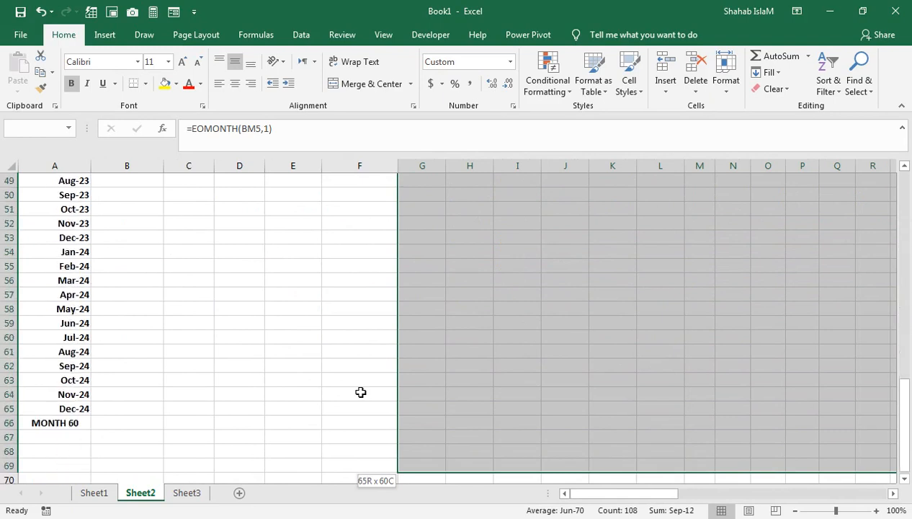
key(shift+Up)
key(shift+Up)
key(shift+Up)
key(shift+Up)
key(shift+Up)
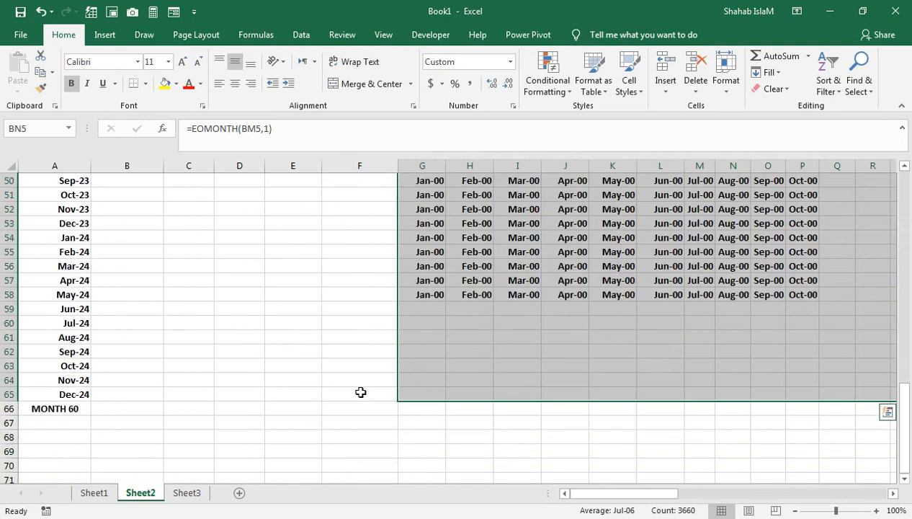
Undo the fills made over the month headers and the grid beneath them
key(ctrl+z)
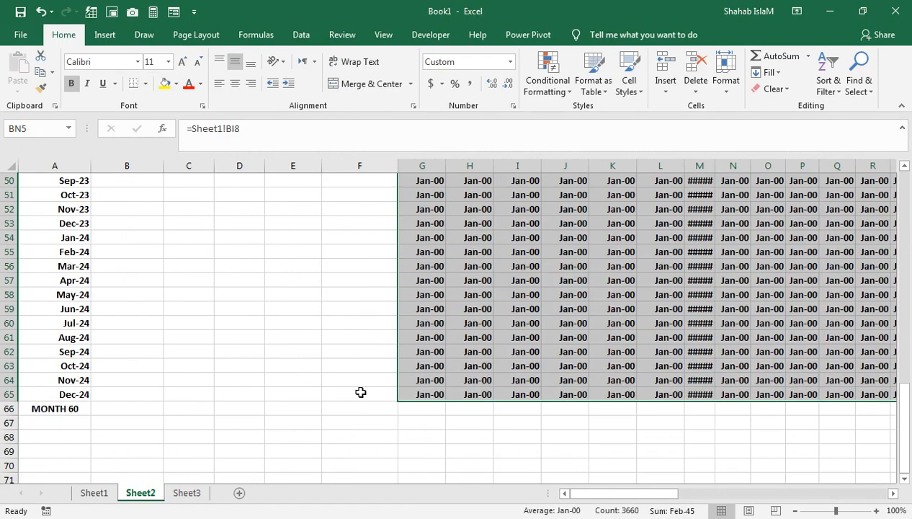
key(ctrl+Up)
key(ctrl+Left)
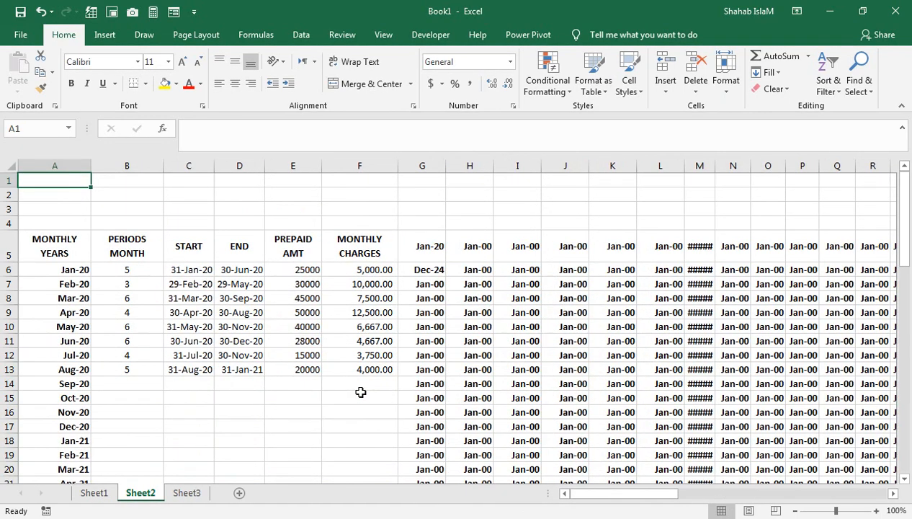
key(ctrl+z)
key(ctrl+z)
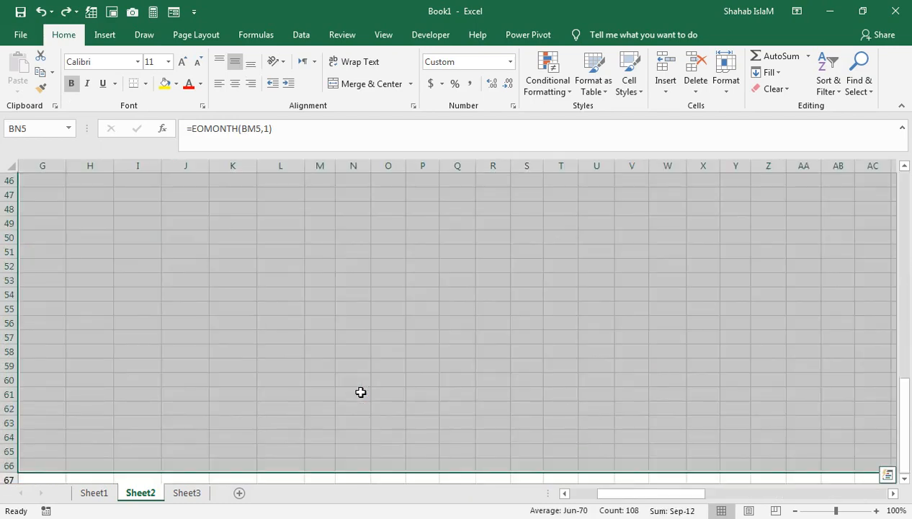
Select G6:BN65, excluding the header row and the MONTH 60 row, and fill the G6 IF formula throughout it
key(ctrl+Up)
key(Left)
key(Right)
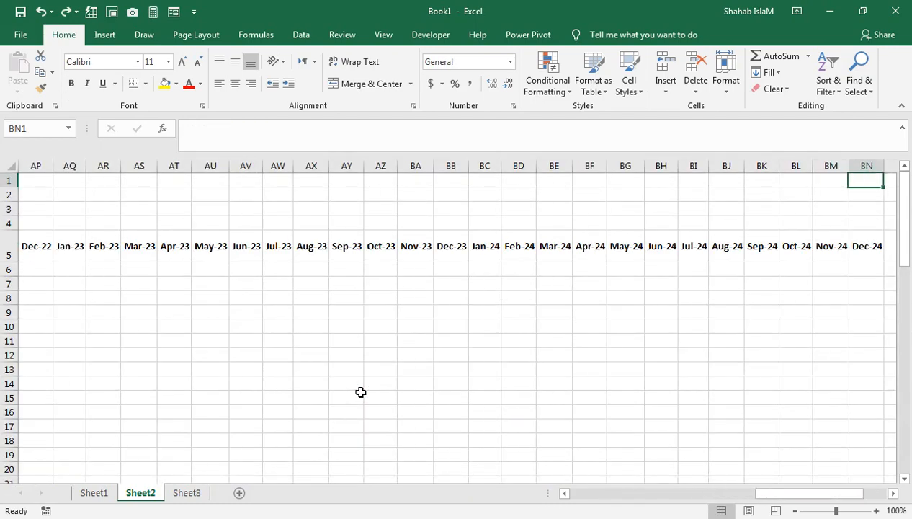
key(Right)
key(Right)
key(Down)
key(Down)
key(Down)
key(Down)
key(Down)
key(Left)
key(Left)
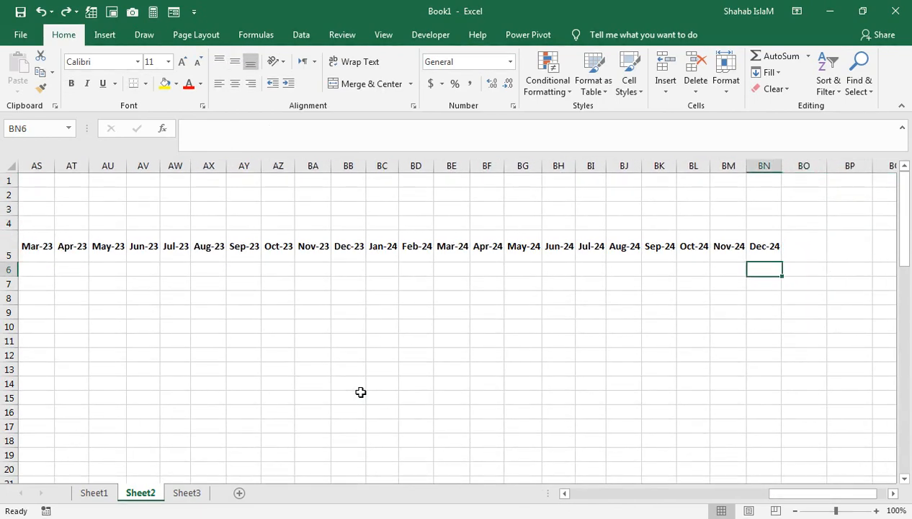
key(ctrl+shift+Left)
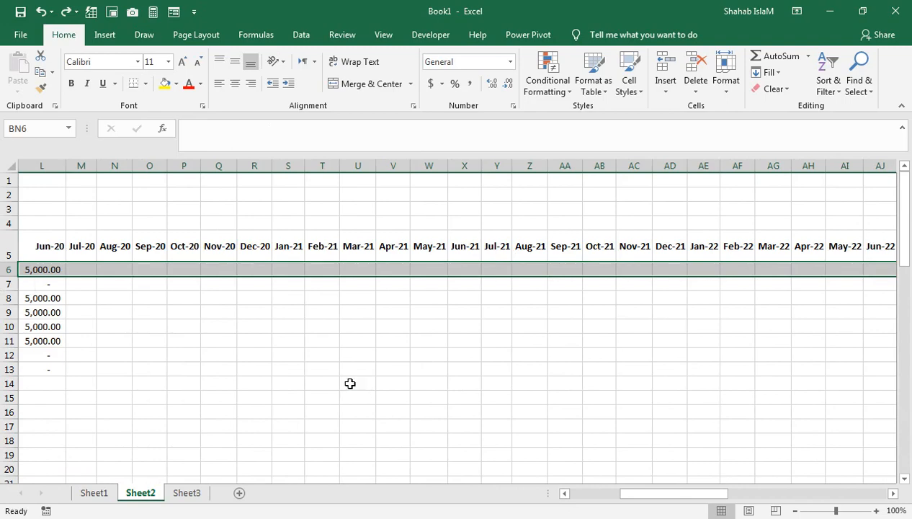
drag(565, 494, 565, 495)
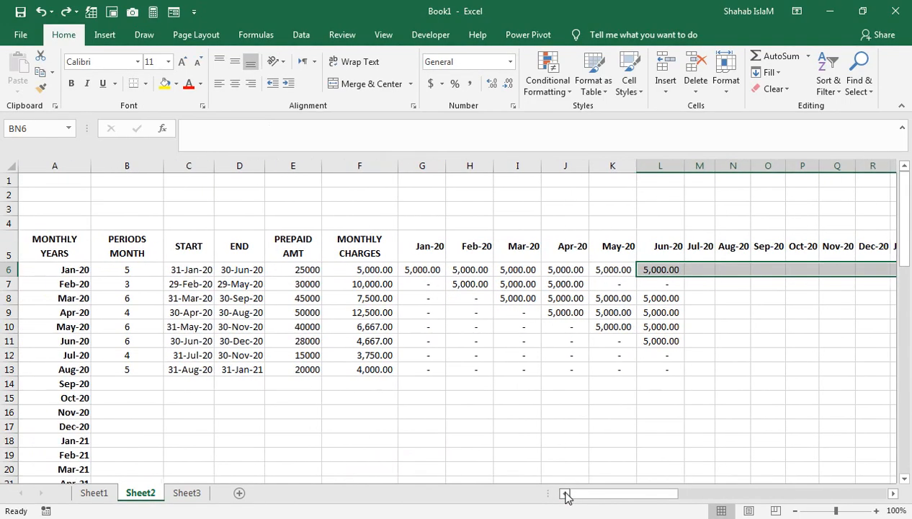
key(shift+Left)
key(shift+Left)
key(shift+Left)
key(shift+Left)
key(shift+Left)
key(shift+Down)
key(shift+Down)
key(shift+Down)
key(shift+Down)
key(shift+Down)
key(shift+Down)
key(shift+Down)
key(shift+Down)
key(shift+Down)
key(shift+Down)
key(shift+Down)
key(shift+Down)
key(shift+Down)
key(shift+Down)
key(shift+Down)
key(shift+Down)
key(shift+Down)
key(shift+Down)
key(shift+Down)
key(shift+Down)
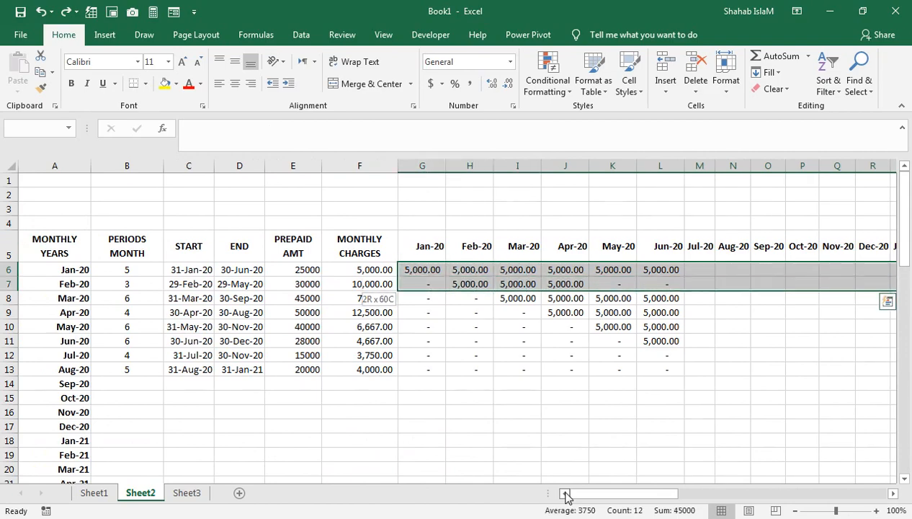
key(shift+Down)
key(shift+Down)
key(shift+Down)
key(shift+Down)
key(shift+Down)
key(shift+Down)
key(shift+Down)
key(shift+Down)
key(shift+Down)
key(shift+Down)
key(shift+Down)
key(shift+Down)
key(shift+Down)
key(shift+Down)
key(shift+Down)
key(shift+Down)
key(shift+Down)
key(shift+Down)
key(shift+Down)
key(shift+Down)
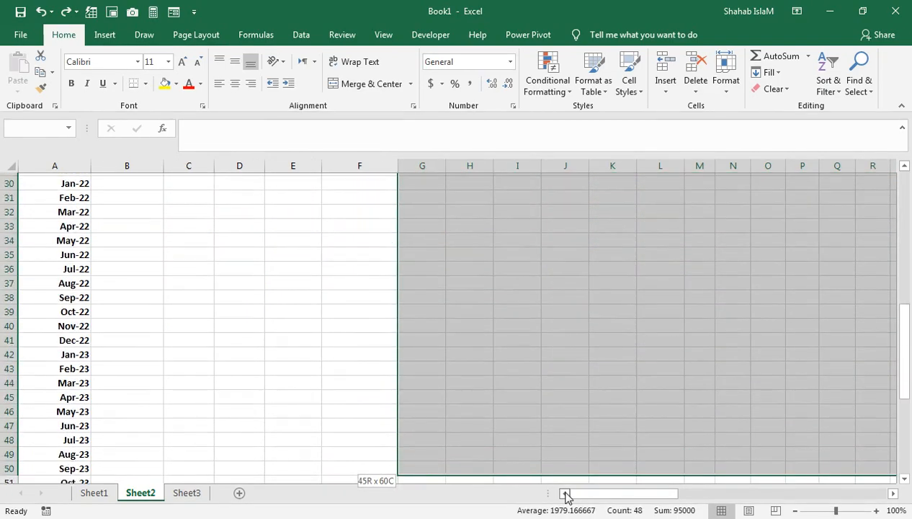
key(shift+Down)
key(shift+Down)
key(shift+Down)
key(shift+Down)
key(shift+Down)
key(shift+Down)
key(shift+Down)
key(shift+Down)
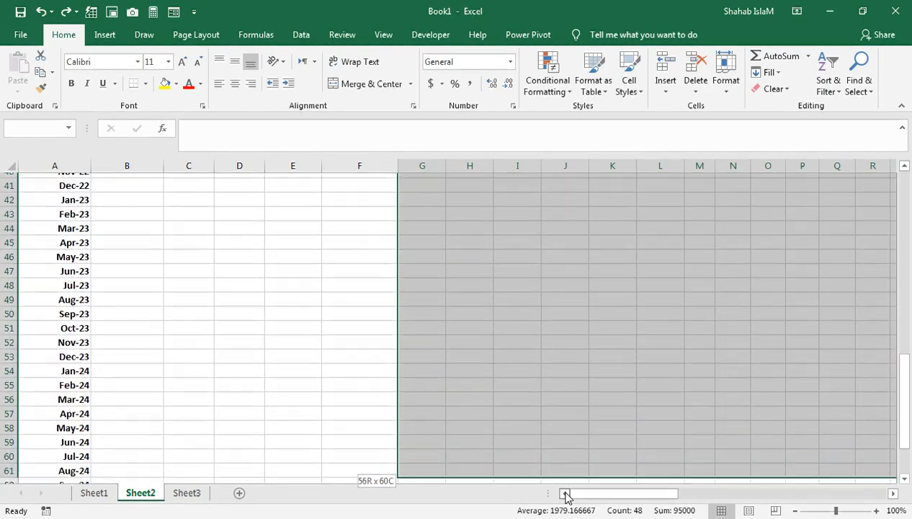
key(shift+Down)
key(shift+Down)
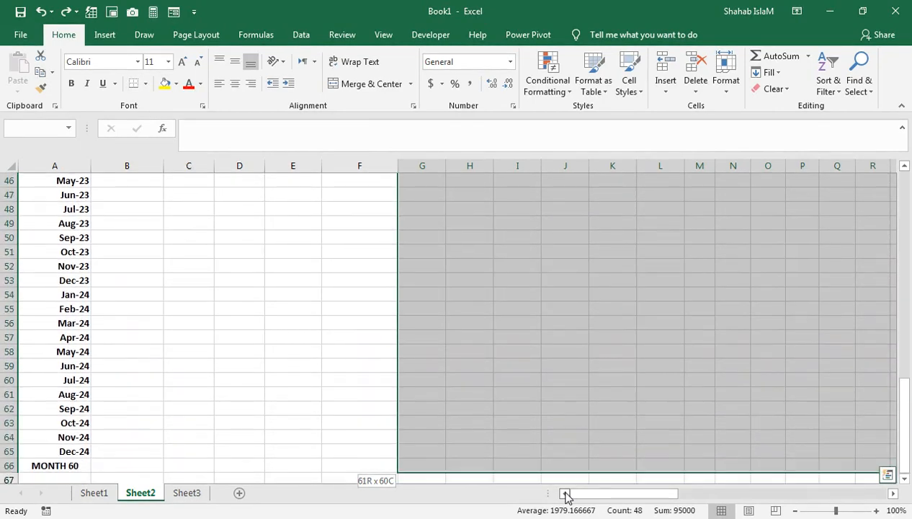
key(shift+Up)
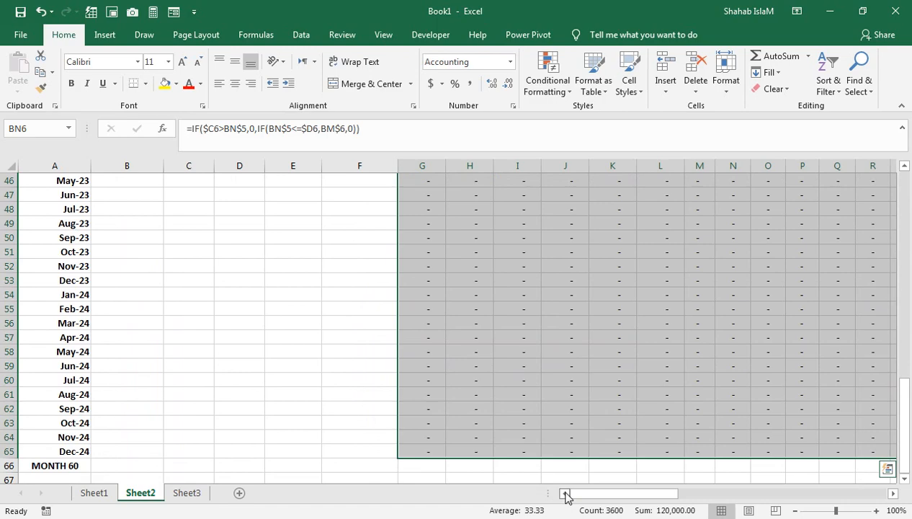
Return to the schedule's first columns and select the Sep-20 periods cell, B14
key(Up)
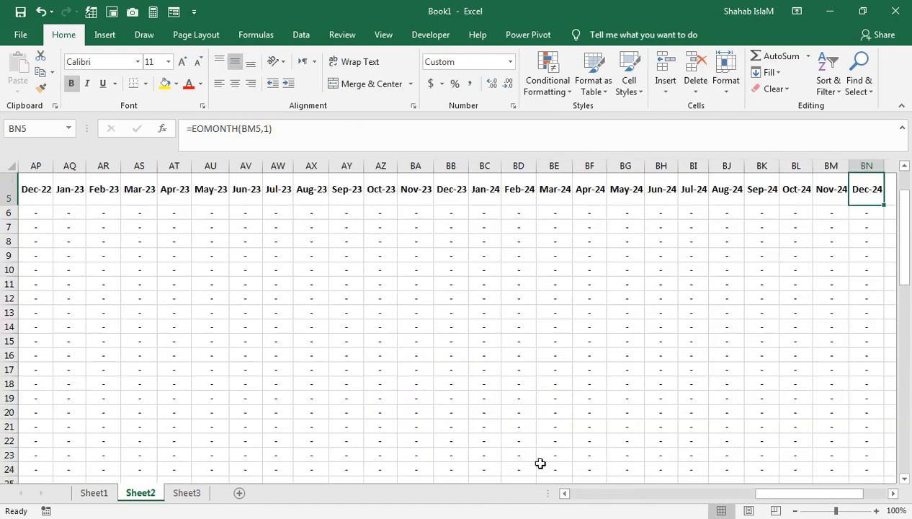
drag(775, 492, 563, 489)
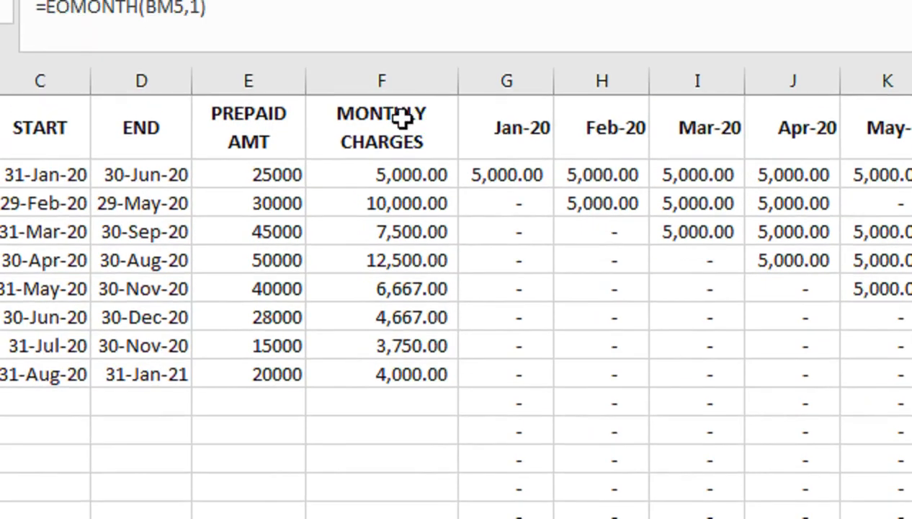
drag(369, 186, 373, 170)
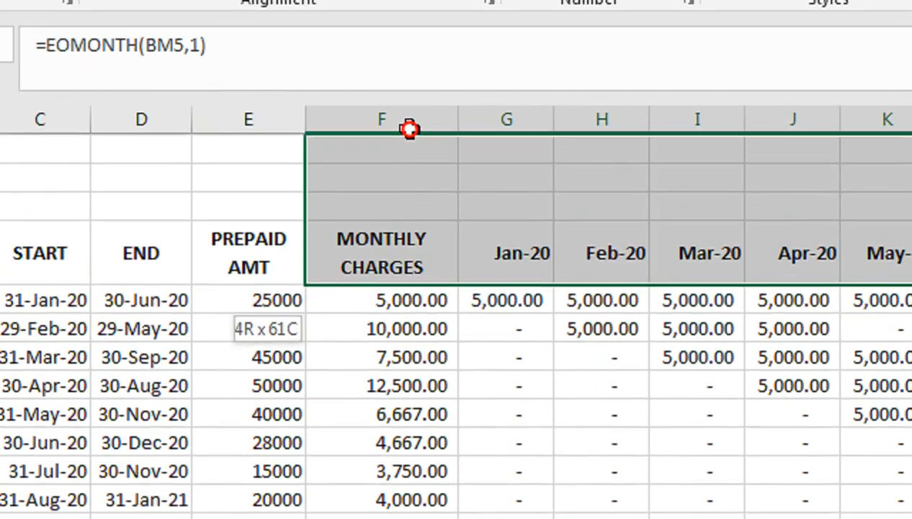
drag(409, 129, 518, 379)
click(476, 390)
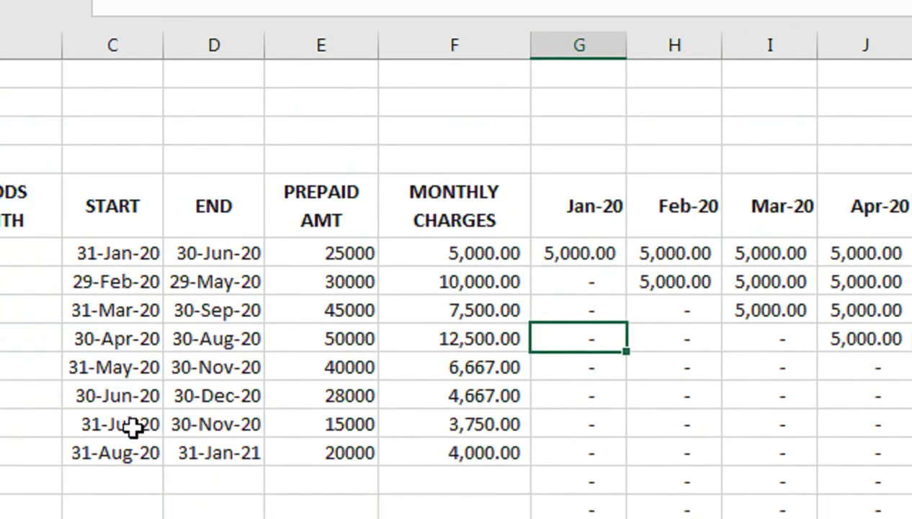
click(44, 481)
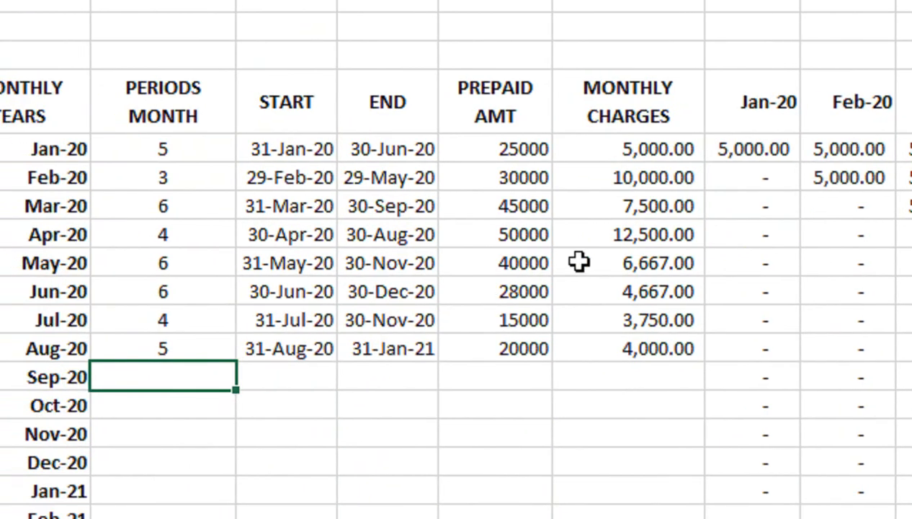
Set the Sep-20 row's number of periods to 6
text(6)
key(Tab)
key(Up)
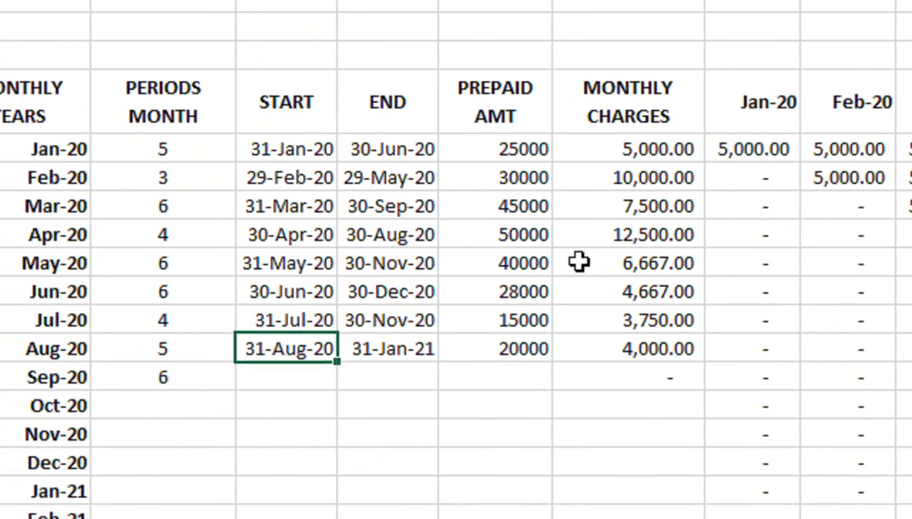
key(shift+Down)
text(D)
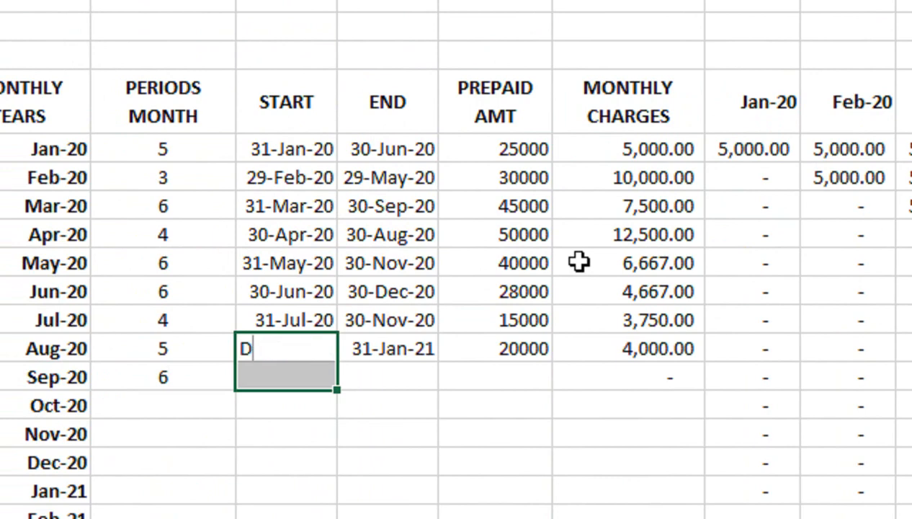
key(Return)
key(ctrl+z)
key(Up)
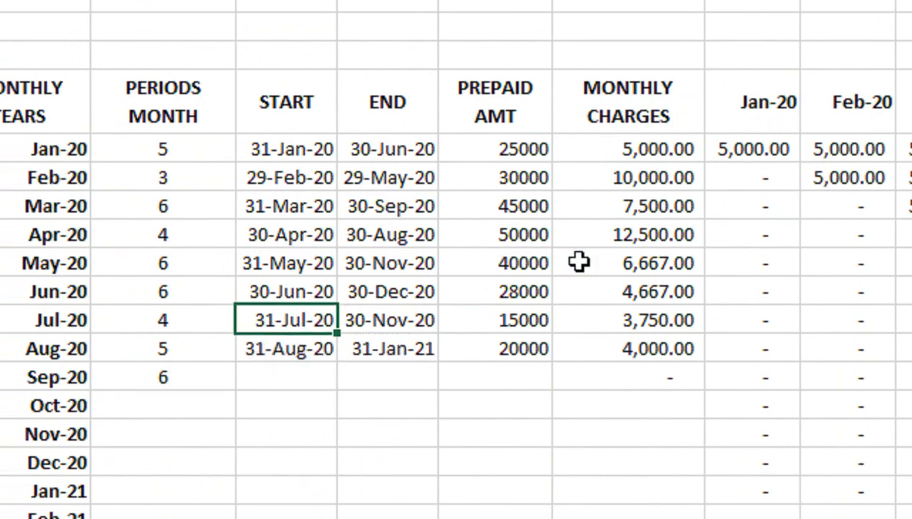
Fill the START and END date formulas from the Aug-20 row down into the Sep-20 row
key(Down)
key(shift+Down)
key(ctrl+e)
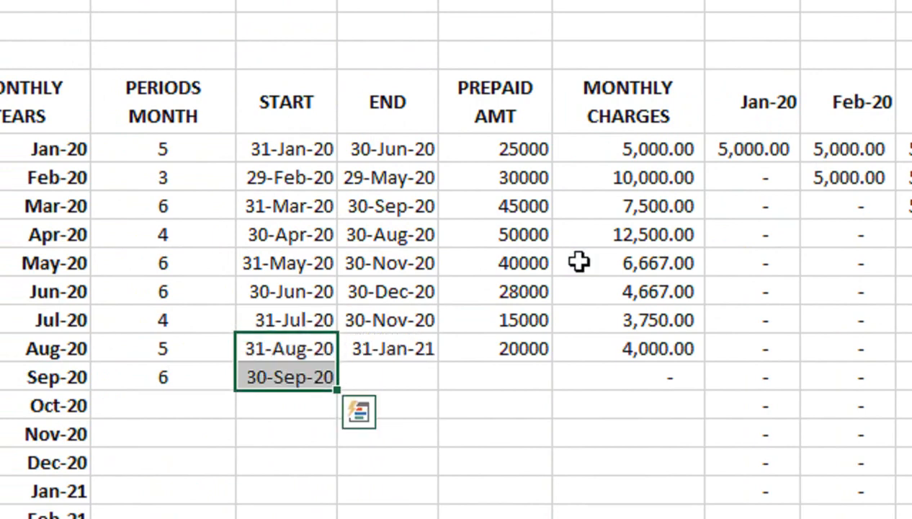
key(Right)
key(Down)
key(Up)
key(shift+Down)
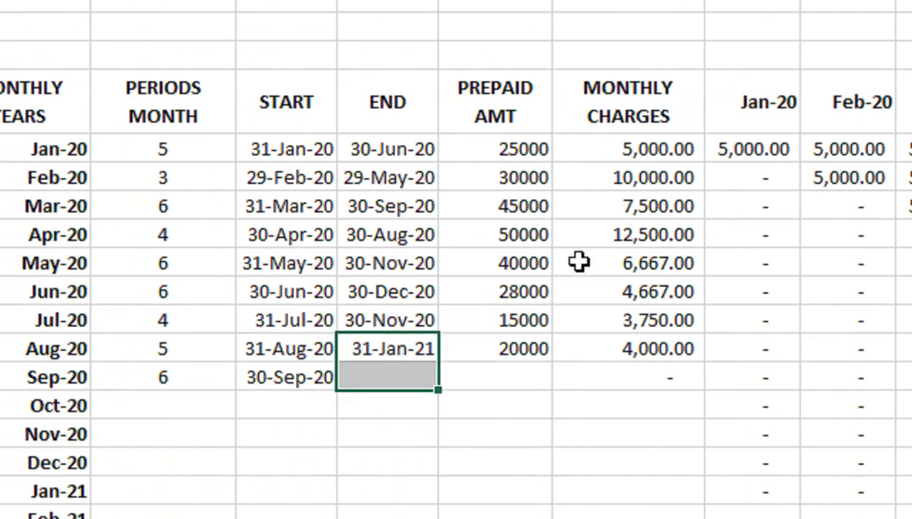
key(ctrl+e)
Widen the Jul-20 column to fit its amounts and enter 100000 as the Sep-20 prepaid amount
key(Right)
key(Down)
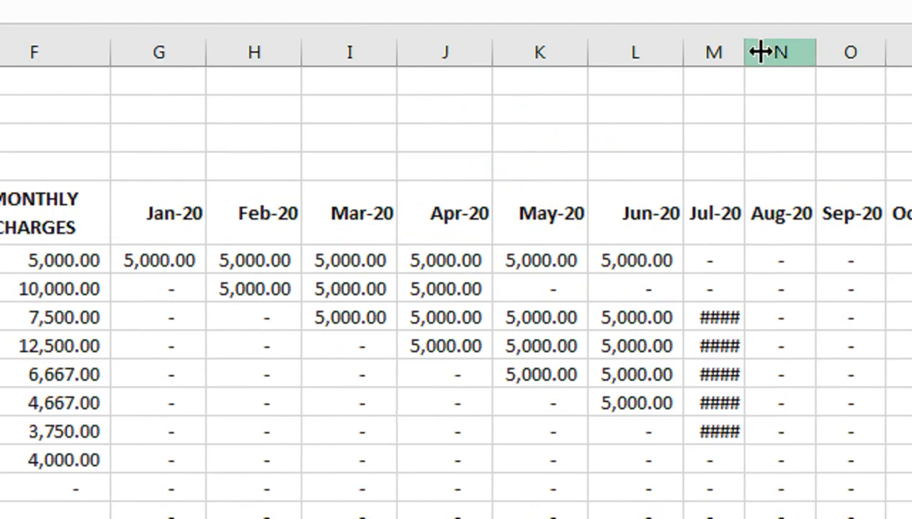
drag(750, 52, 714, 118)
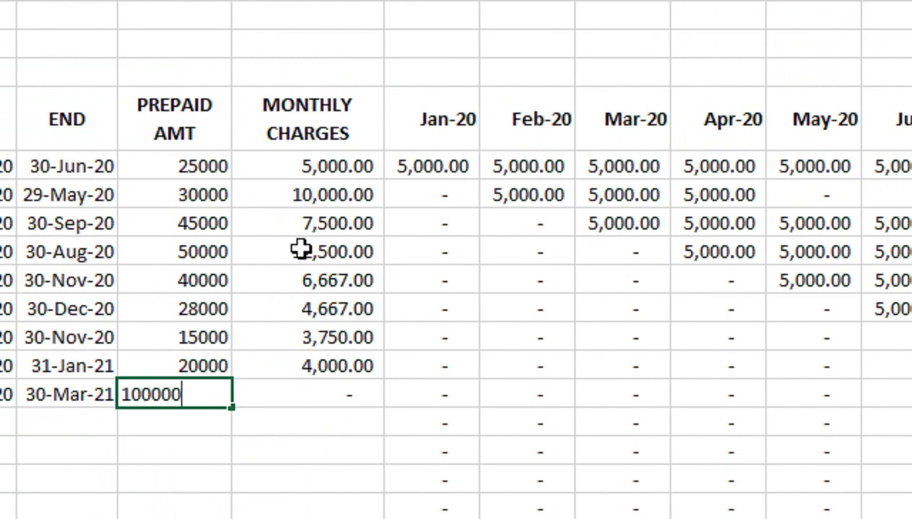
key(Return)
key(Up)
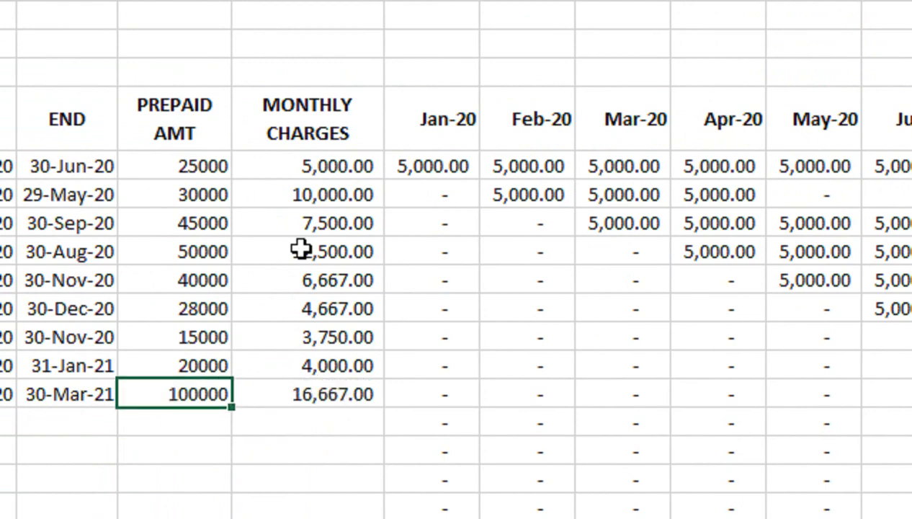
Check the Sep-20 row's month cells and inspect the cell references in the IF formulas of G6 and N6
key(Right)
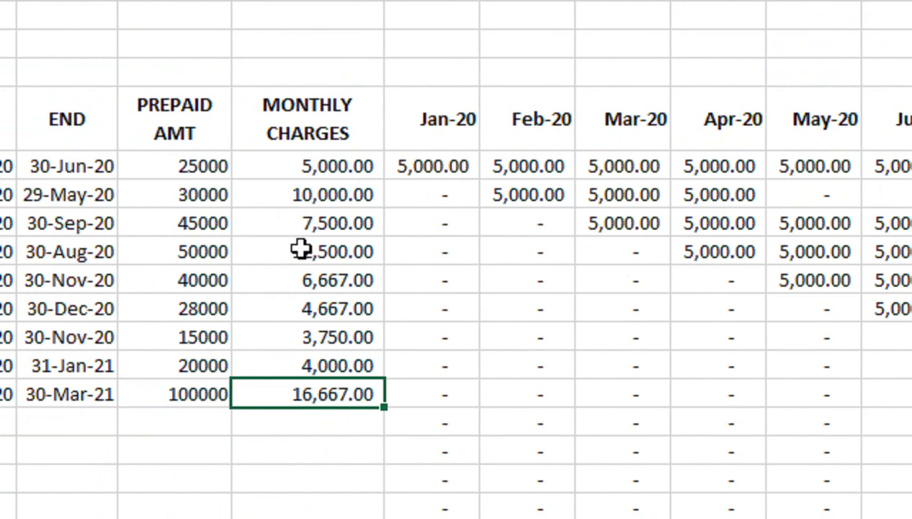
key(Right)
key(Right)
key(Right)
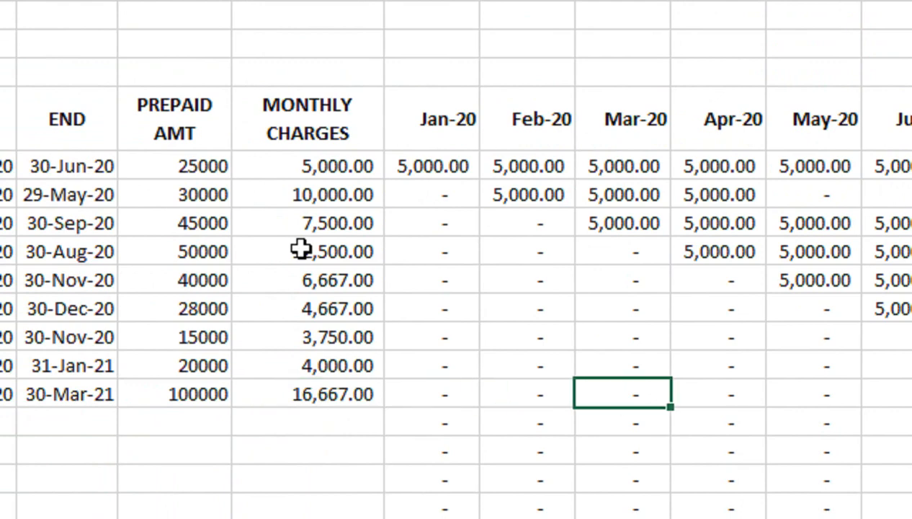
click(426, 170)
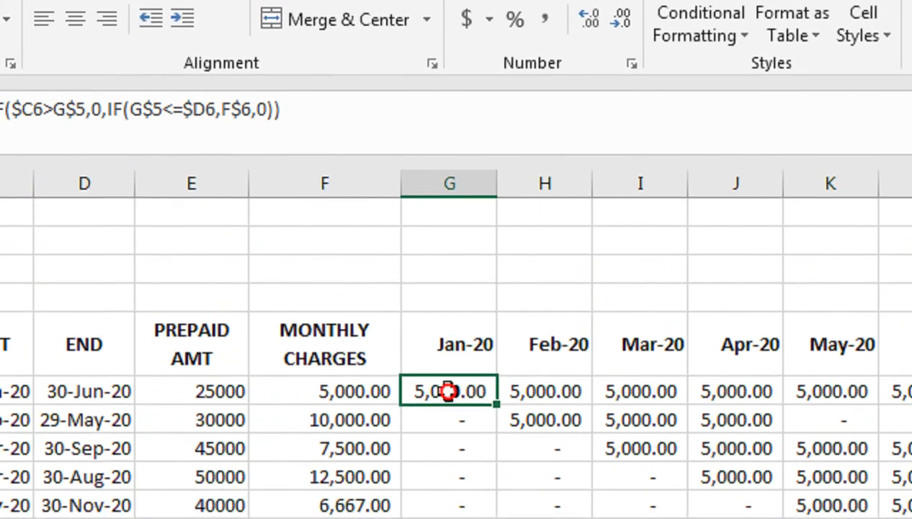
double_click(450, 389)
key(Return)
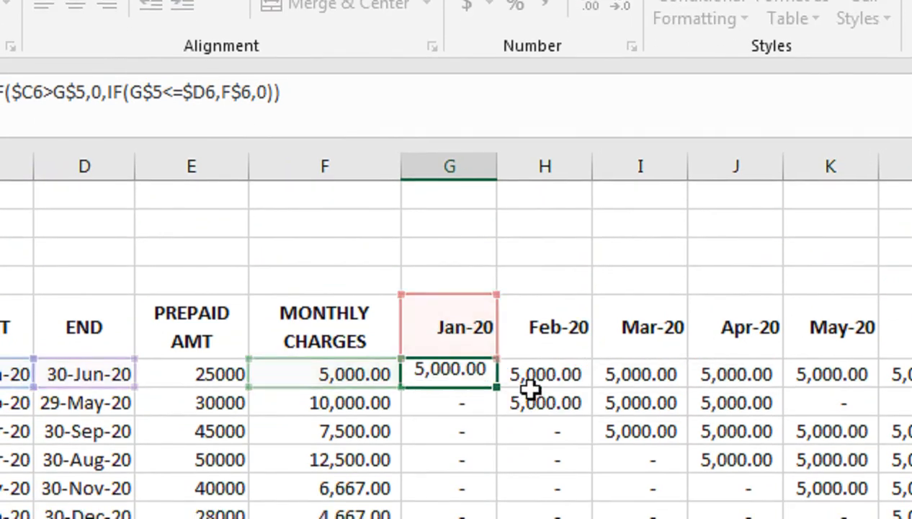
double_click(771, 365)
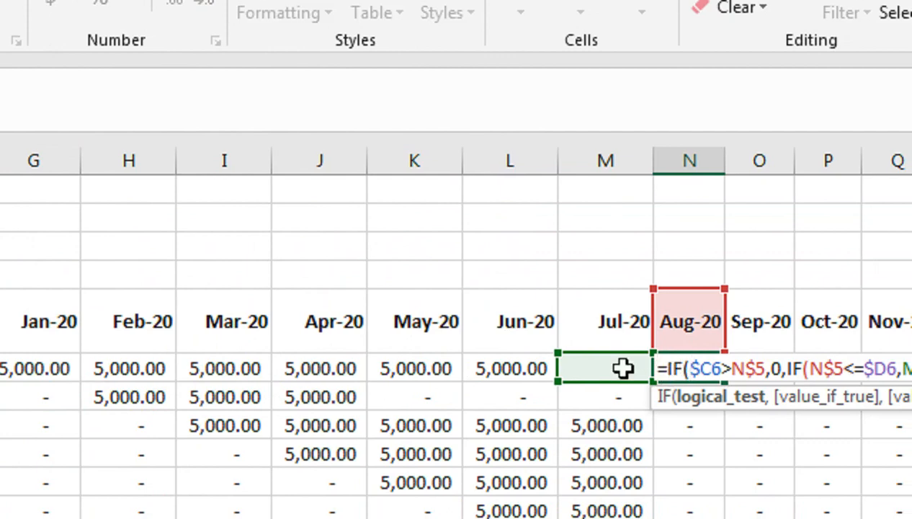
key(Return)
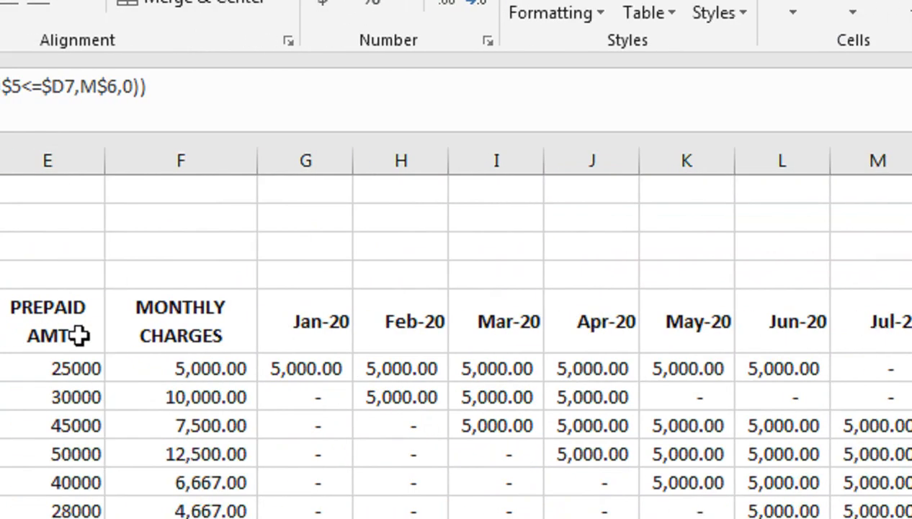
Change the charge reference in the G6 IF formula to $F6, locking the column and leaving the row relative
double_click(377, 367)
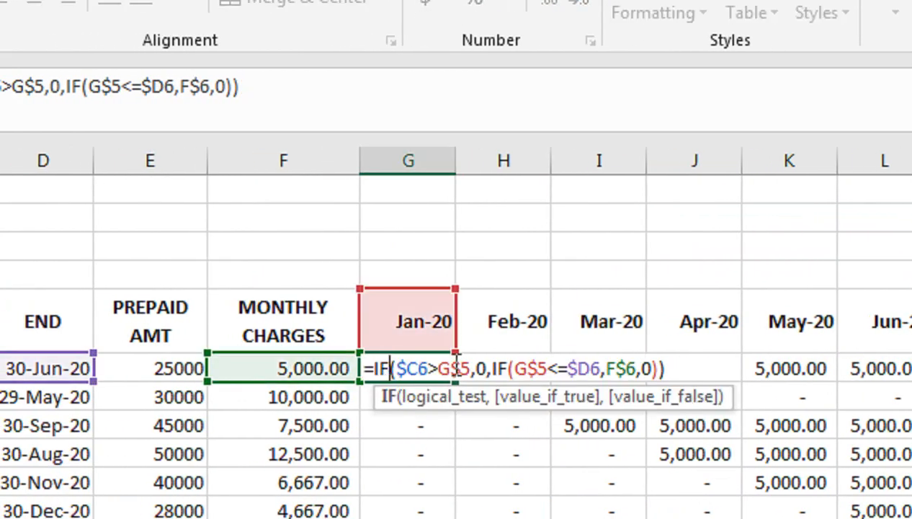
click(628, 366)
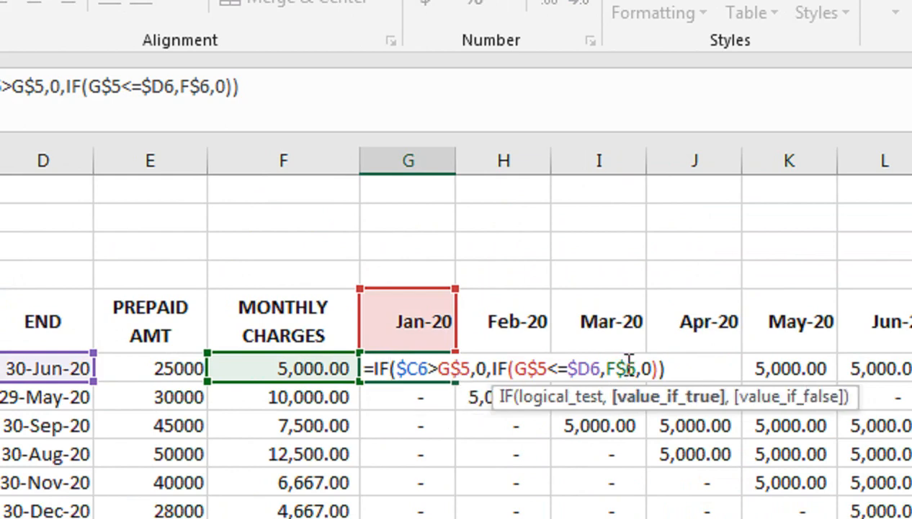
key(BackSpace)
click(605, 369)
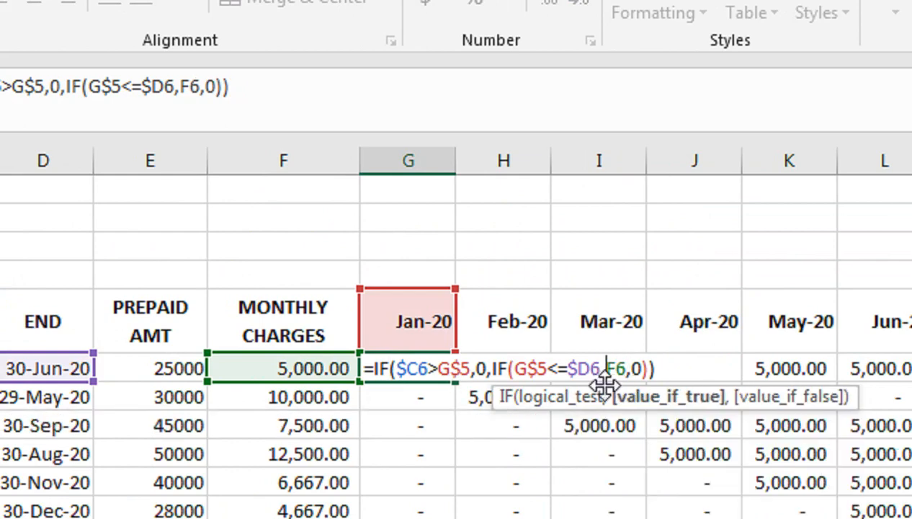
text($)
key(Return)
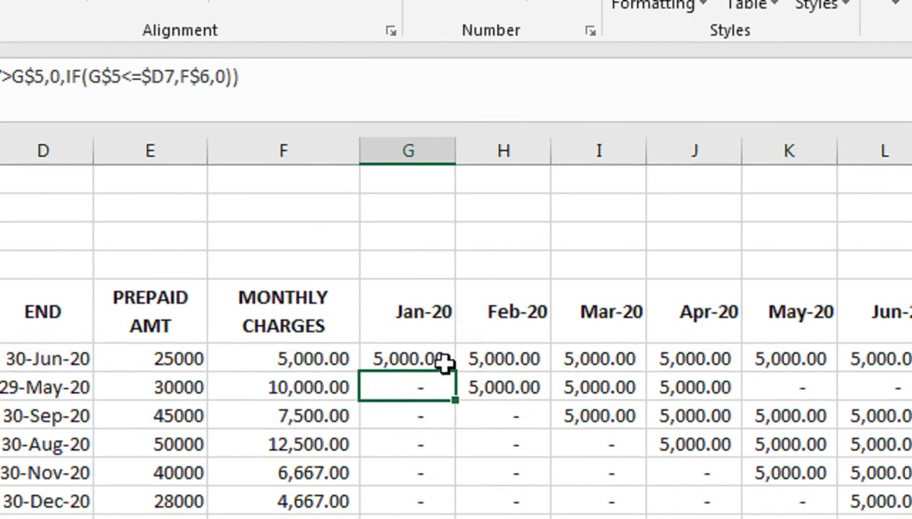
Select G6:R19 and fill the corrected G6 formula down and across the Jan-20 to Dec-20 columns
click(445, 364)
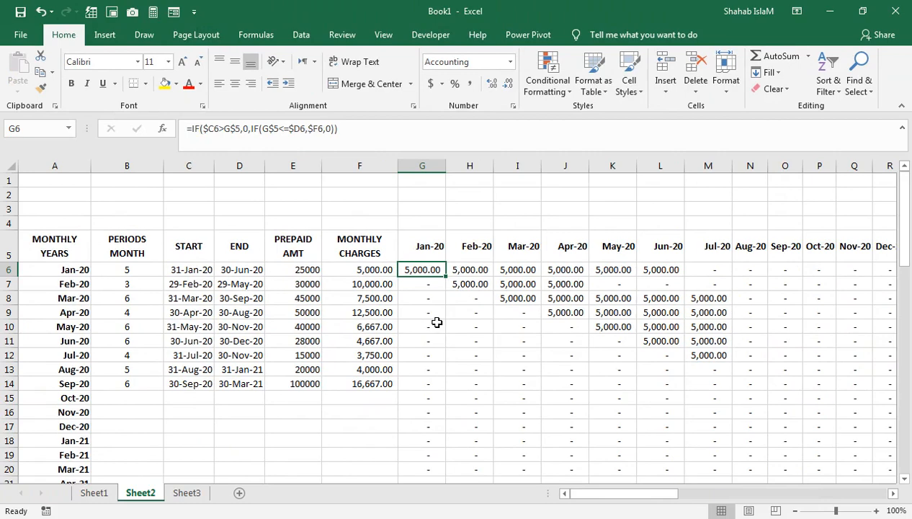
key(shift+Down)
key(shift+Down)
key(shift+Down)
key(shift+Down)
key(shift+Down)
key(shift+Down)
key(shift+Down)
key(shift+Down)
key(shift+Down)
key(shift+Down)
key(shift+Down)
key(shift+Down)
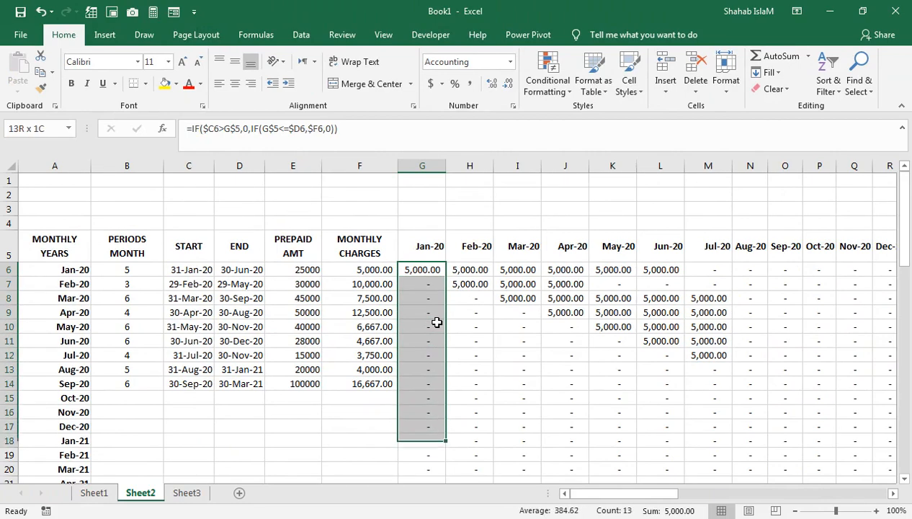
key(shift+Down)
key(shift+Right)
key(shift+Right)
key(shift+Right)
key(shift+Right)
key(shift+Right)
key(shift+Right)
key(shift+Right)
key(shift+Right)
key(shift+Right)
key(shift+Right)
key(shift+Right)
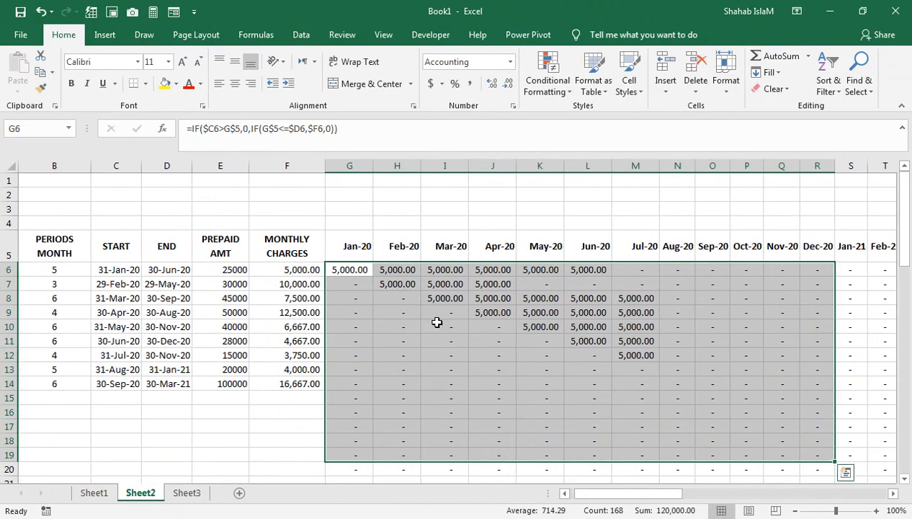
key(ctrl+r)
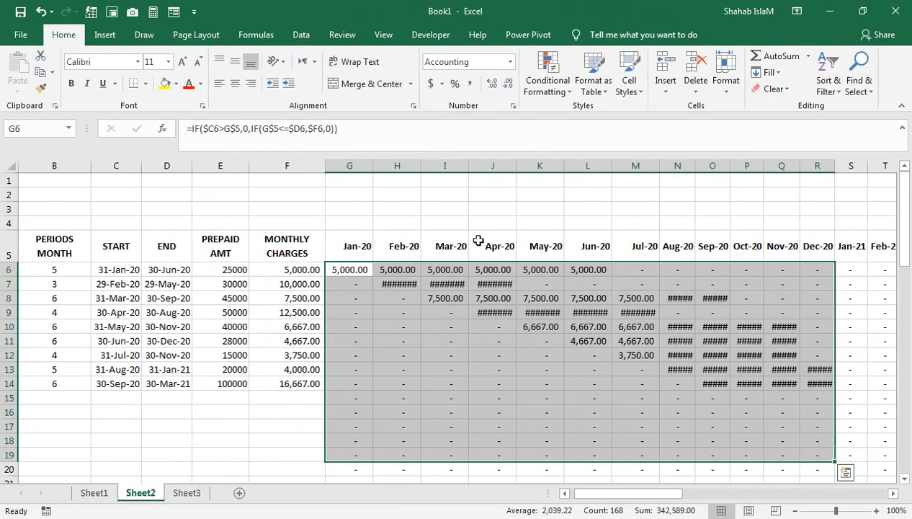
Fit the width of the month columns from G onward to their contents and return to cell A1
click(364, 165)
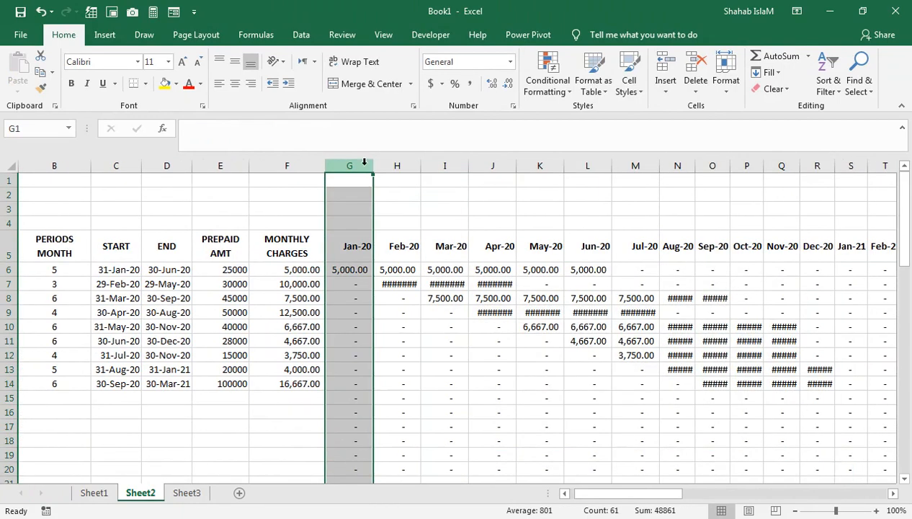
key(ctrl+shift+Right)
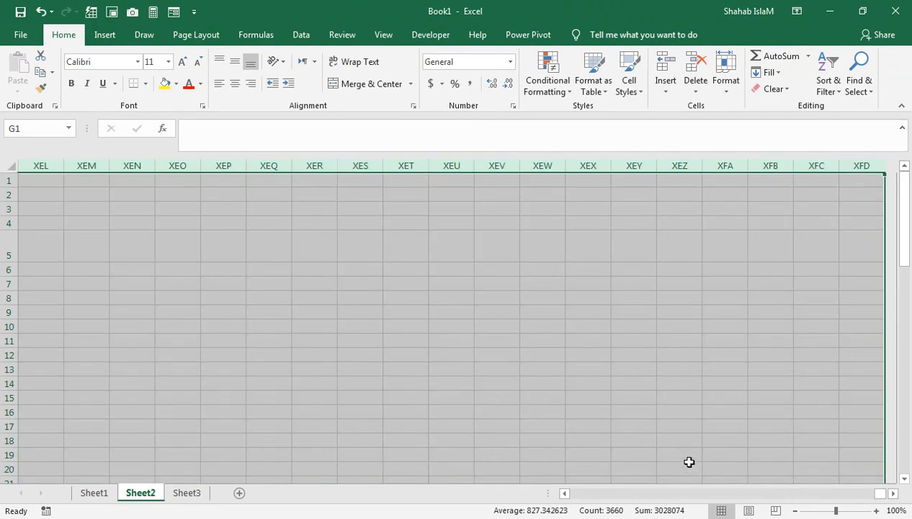
key(ctrl+Home)
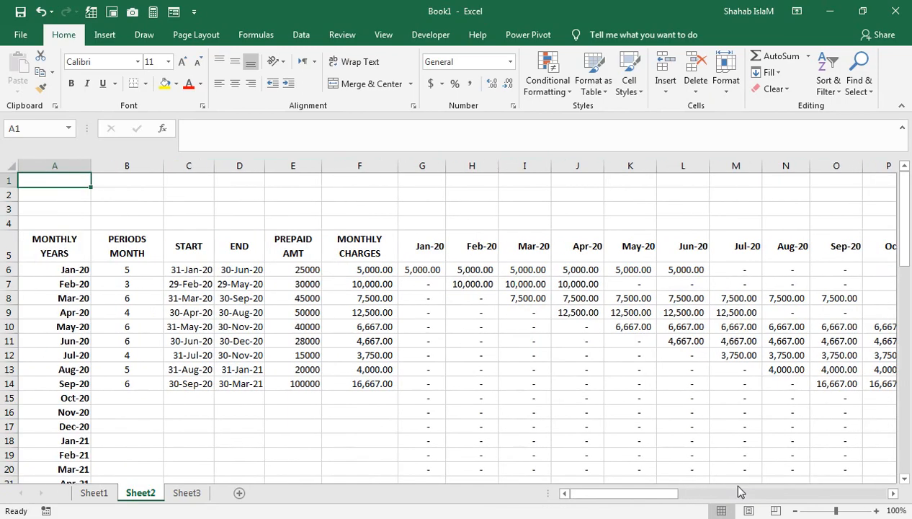
Compare the Aug-20 row's end date with its charges across the month columns
click(785, 369)
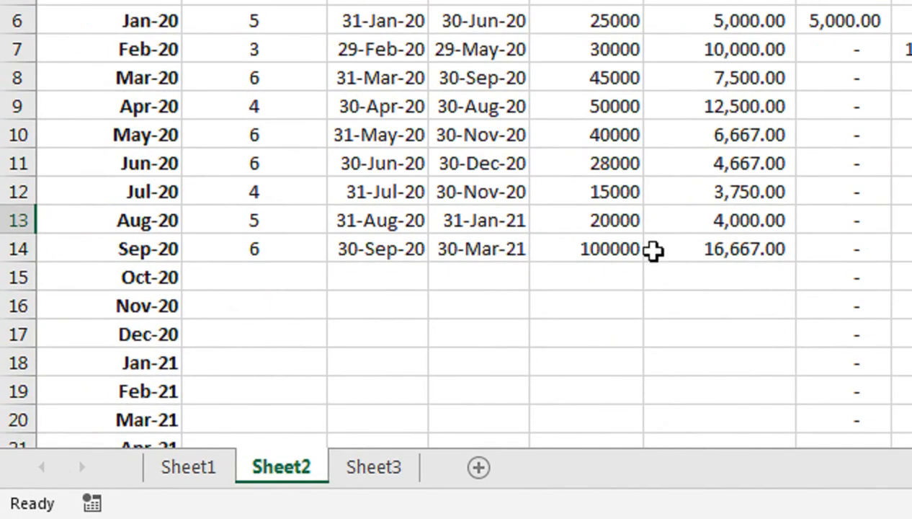
click(491, 228)
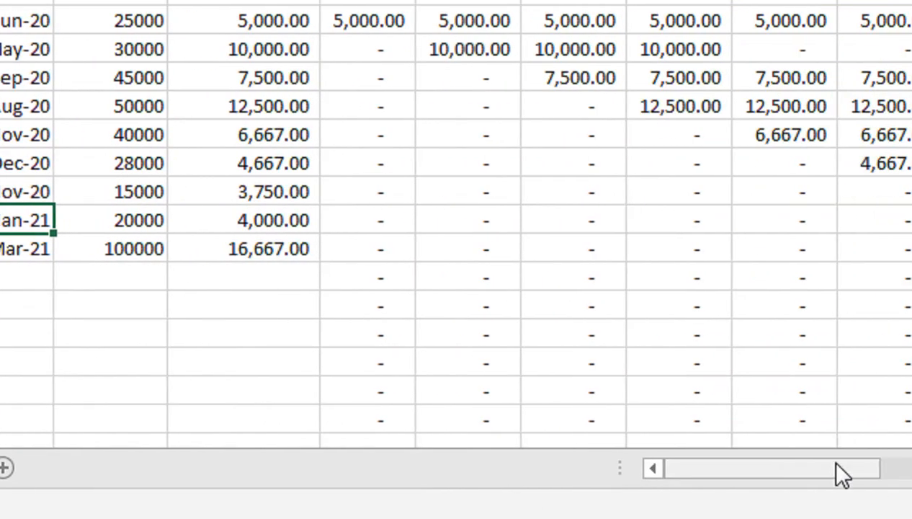
drag(841, 474, 688, 472)
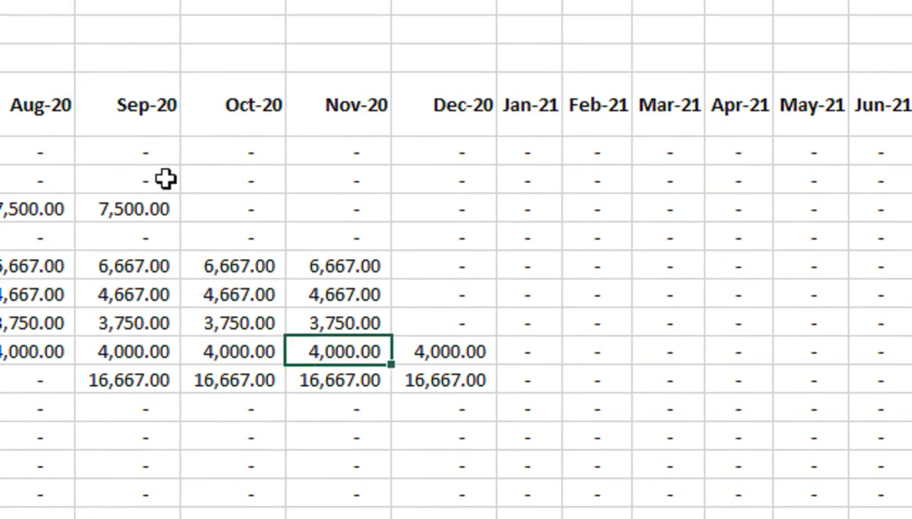
scroll(163, 179, left, 5)
click(207, 148)
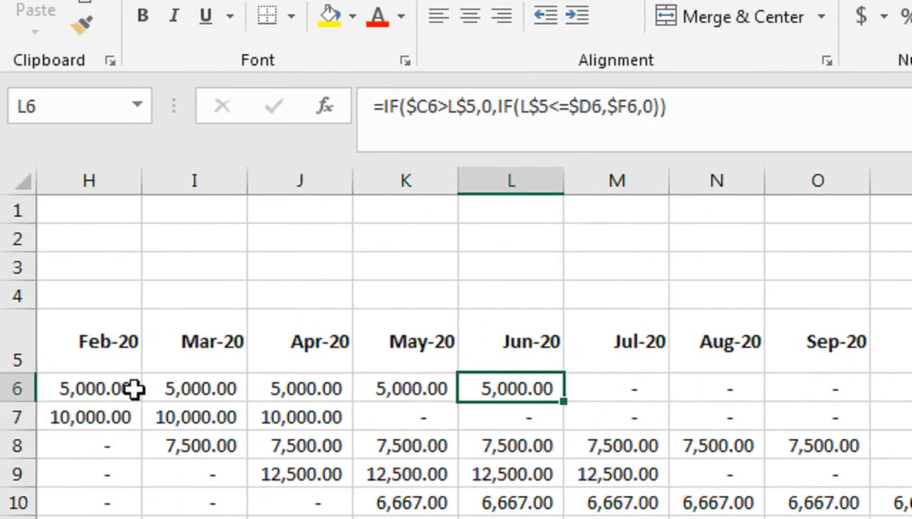
Fill the Feb-20 column's formulas across H6:X19 and fit the Jan-21 and Feb-21 column widths to their contents
drag(134, 388, 689, 403)
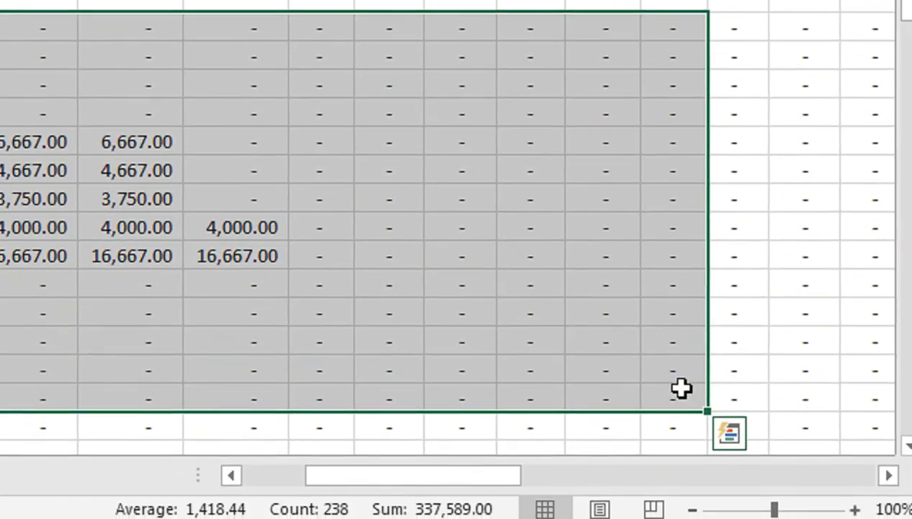
key(ctrl+v)
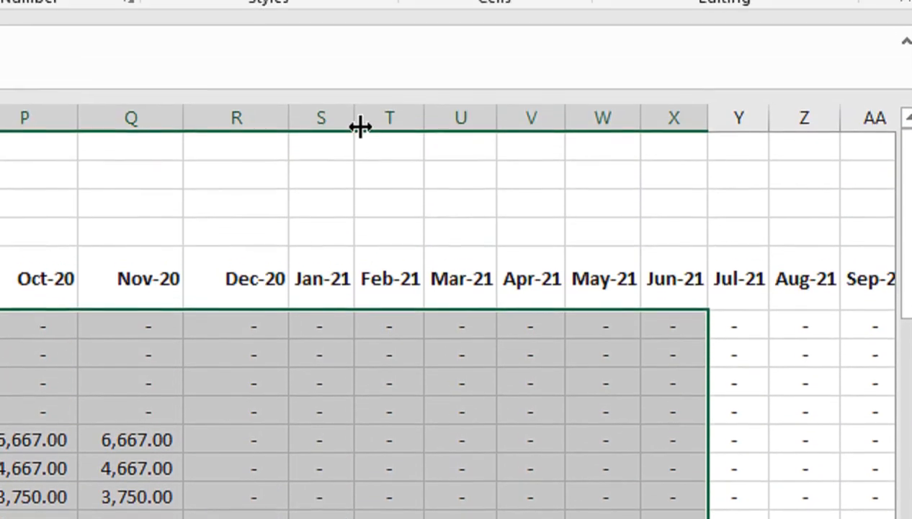
double_click(360, 127)
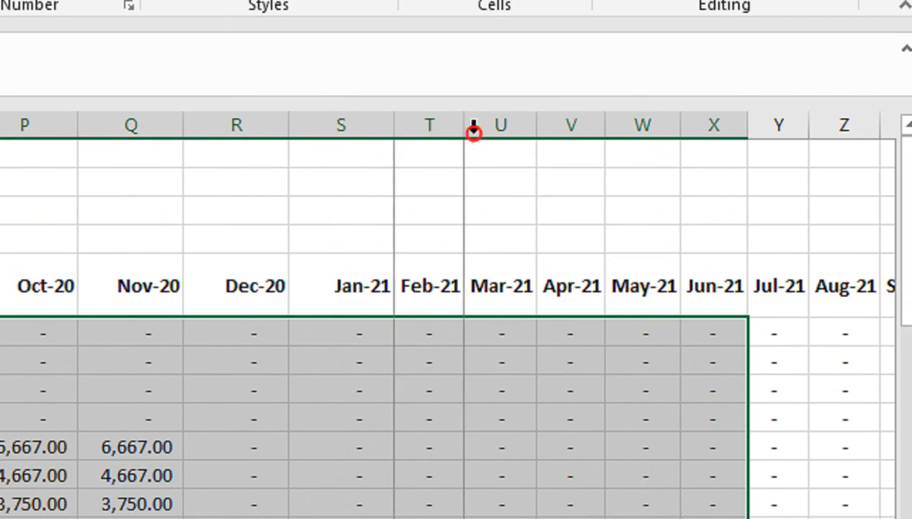
double_click(465, 128)
Check the Sep-20 row's Mar-21 cell and the charges in the earlier month columns, returning to the schedule's beginning
click(454, 408)
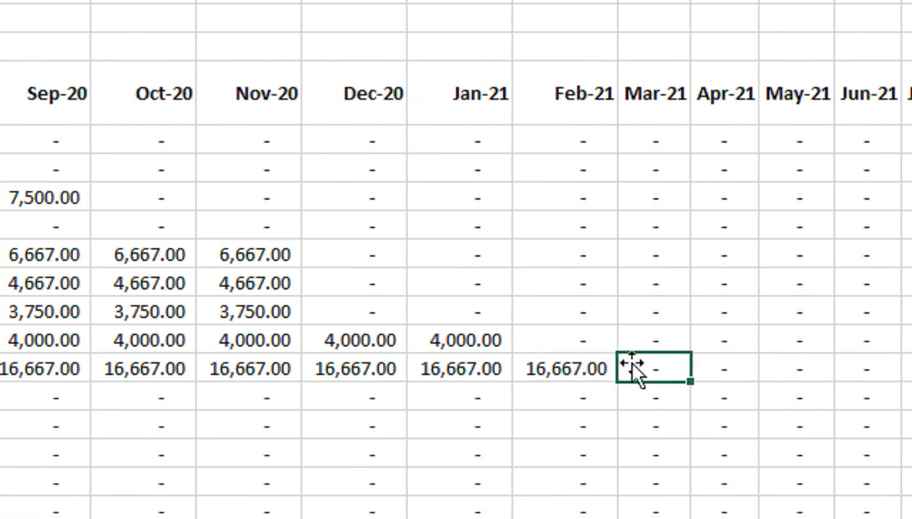
click(234, 376)
click(183, 281)
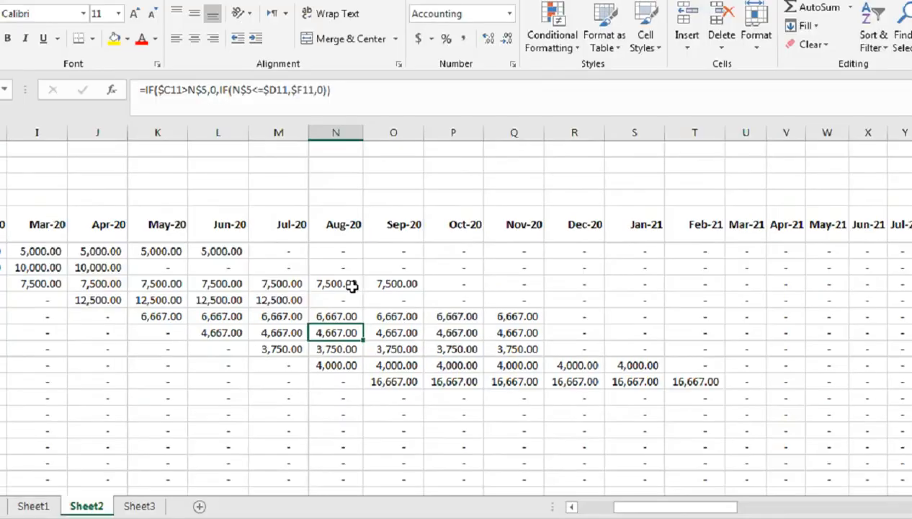
drag(221, 284, 4, 196)
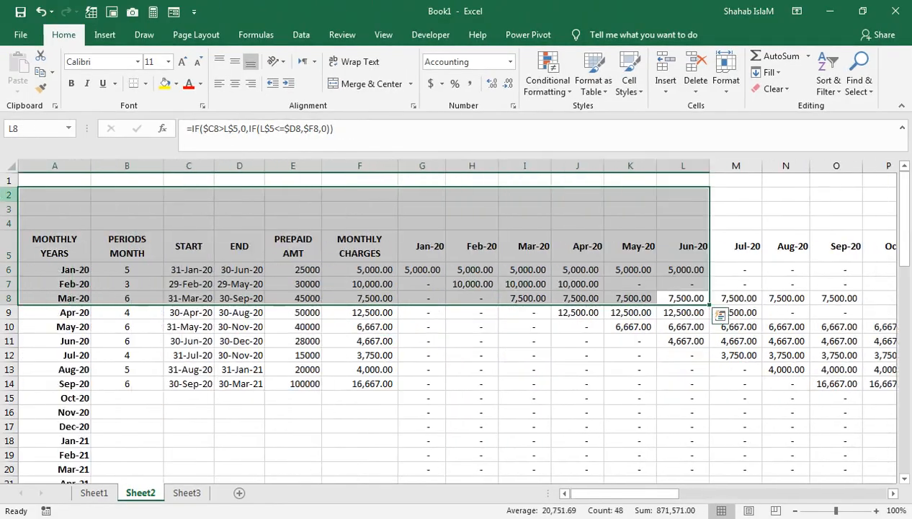
Undo the last END column change, refill the END formula from D6 down to the Sep-20 row and check the month columns' charges
click(134, 270)
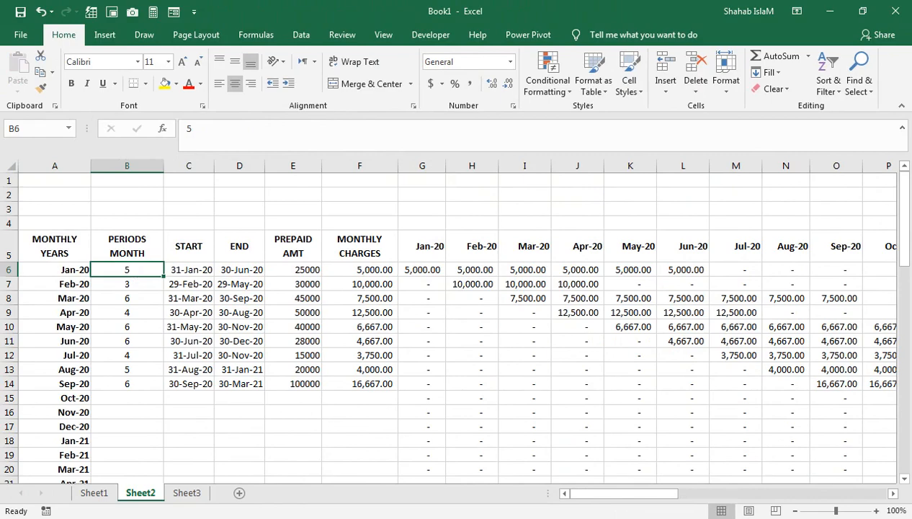
key(ctrl+z)
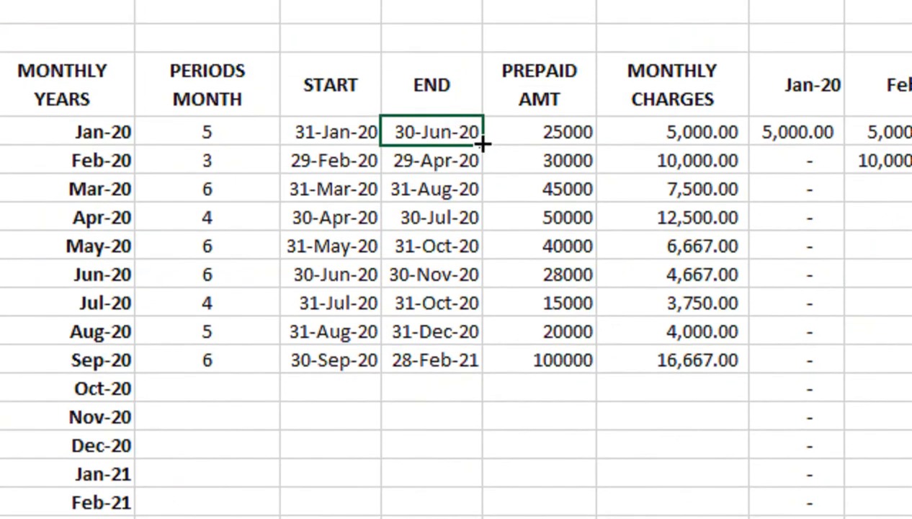
double_click(482, 44)
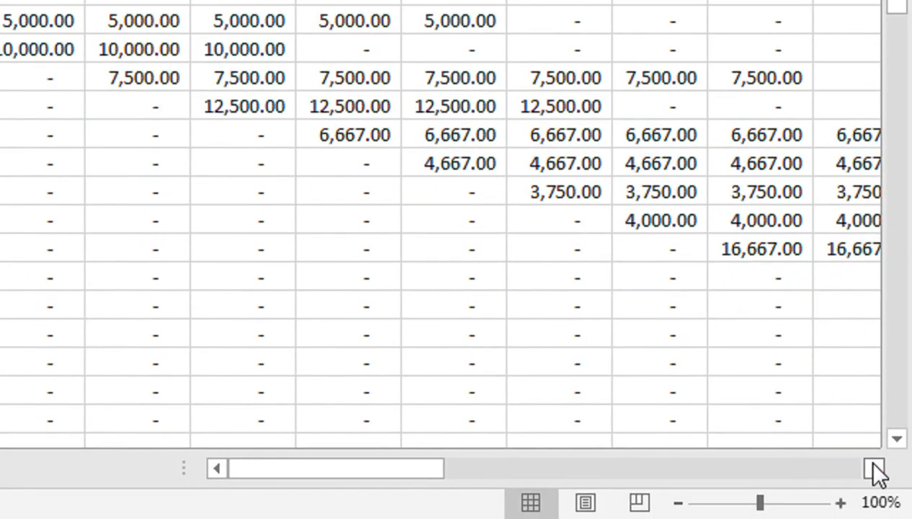
click(874, 467)
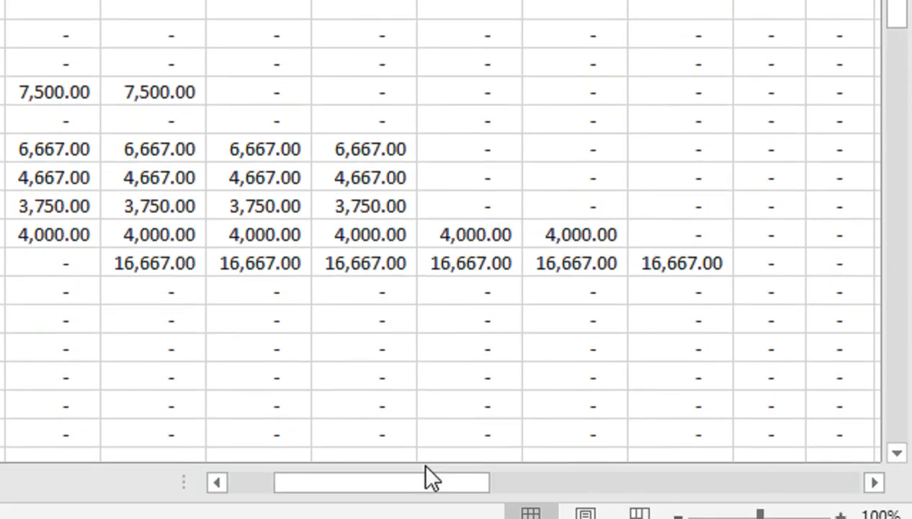
drag(422, 476, 231, 475)
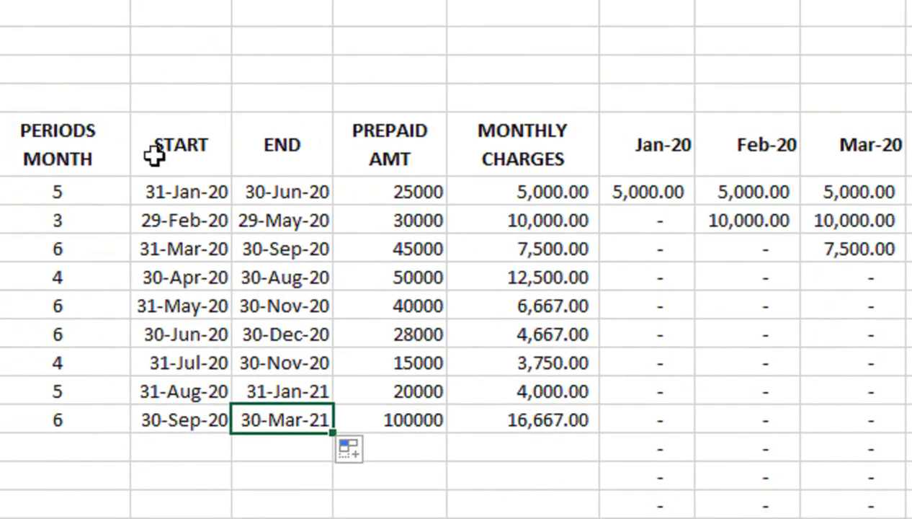
Change the Jan-20 row's END formula to =EDATE(C6,B6-1) and fill it down to the Sep-20 row
click(205, 28)
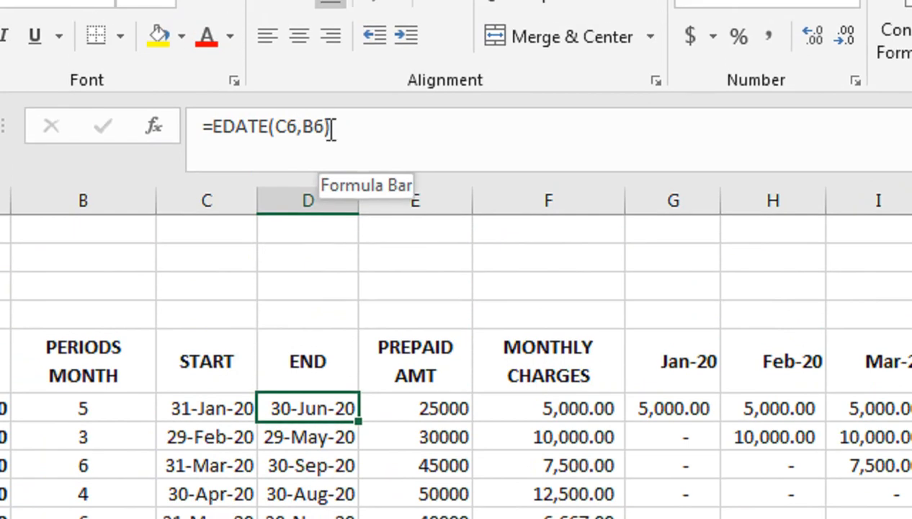
click(342, 166)
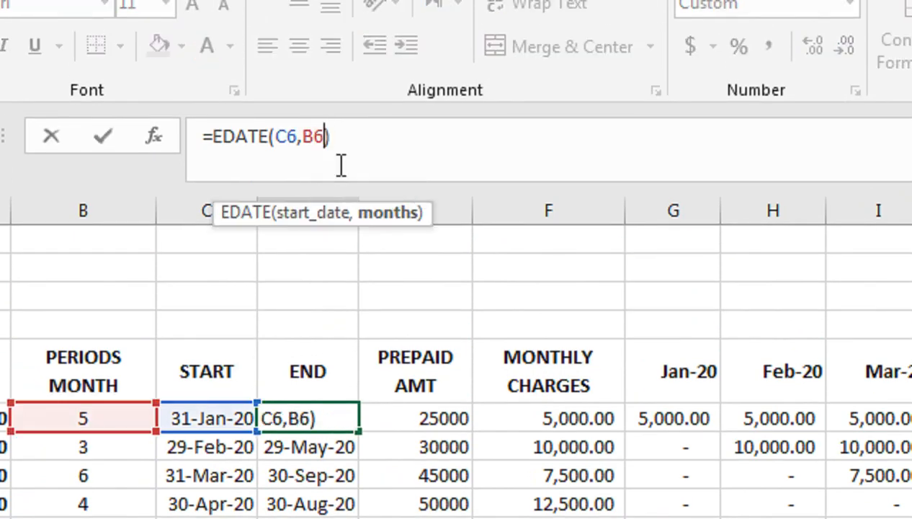
text(-1)
key(Return)
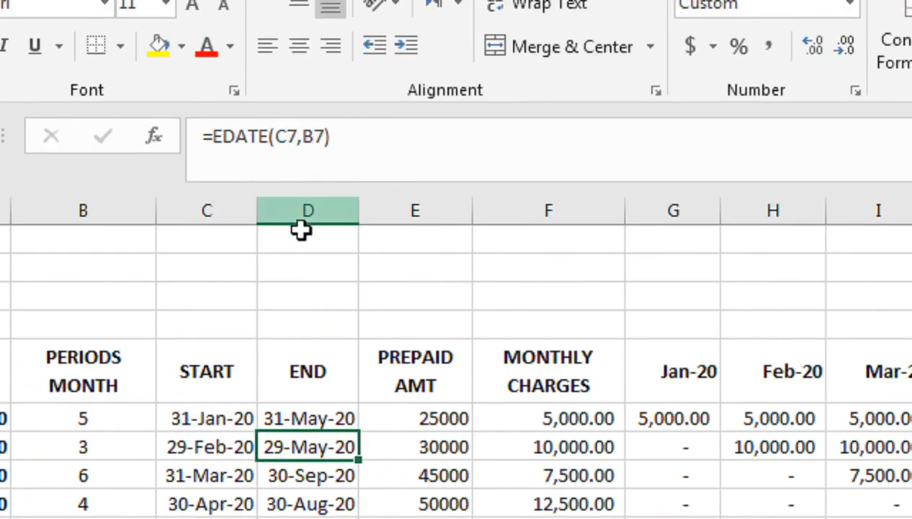
click(290, 415)
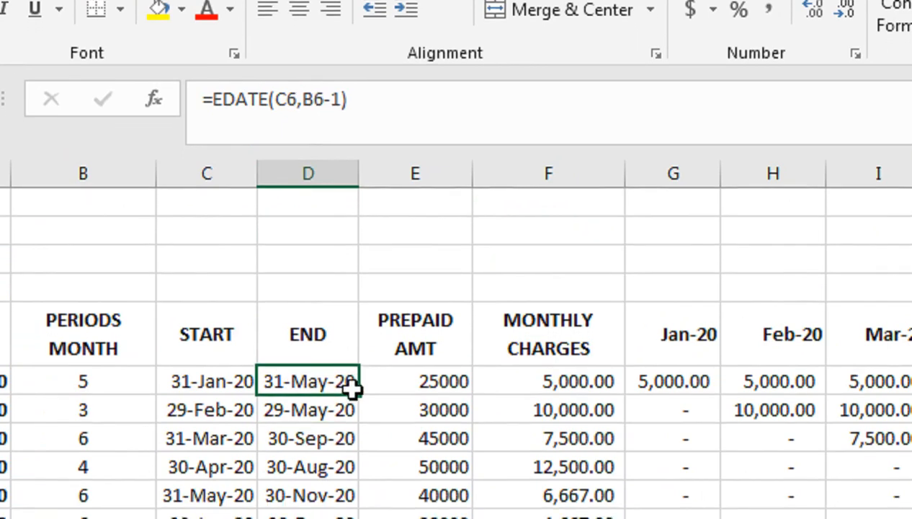
drag(358, 409, 358, 493)
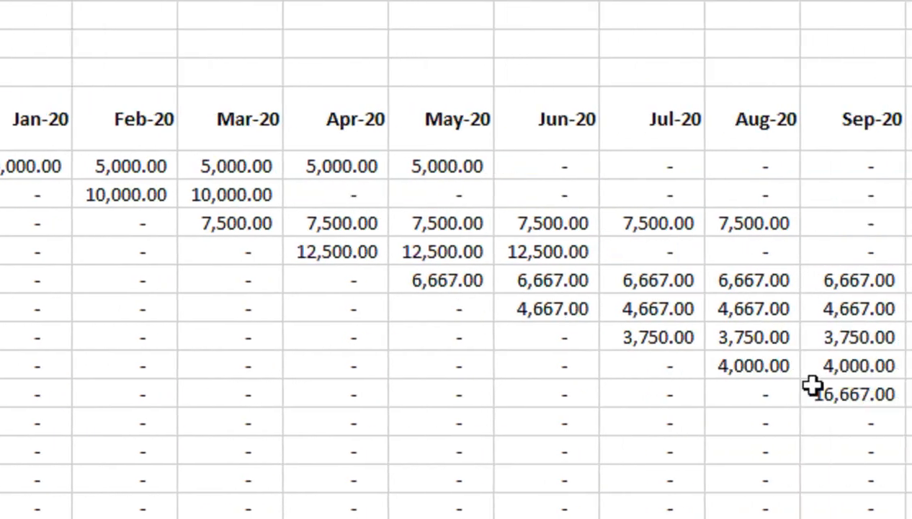
Compare the Aug-20 and Sep-20 rows' charges with the month headers up to Feb-21 and return to the schedule's beginning
drag(812, 385, 759, 387)
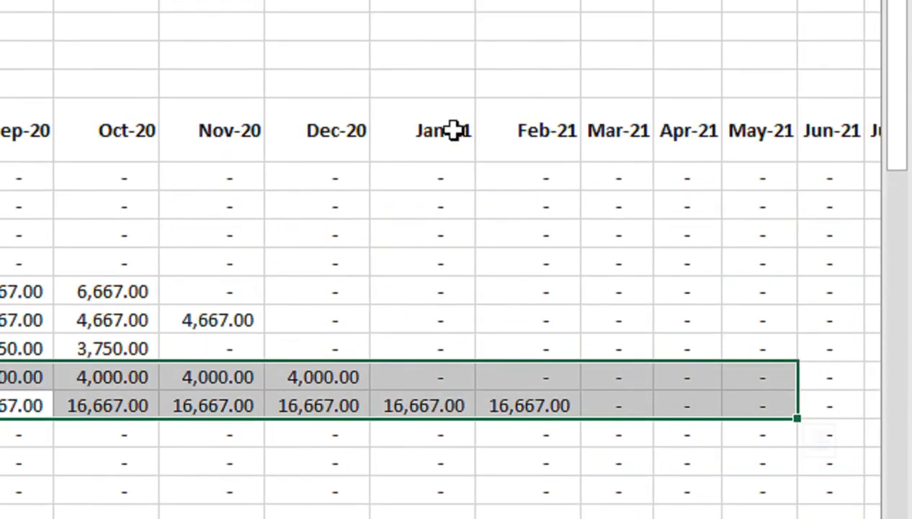
click(487, 131)
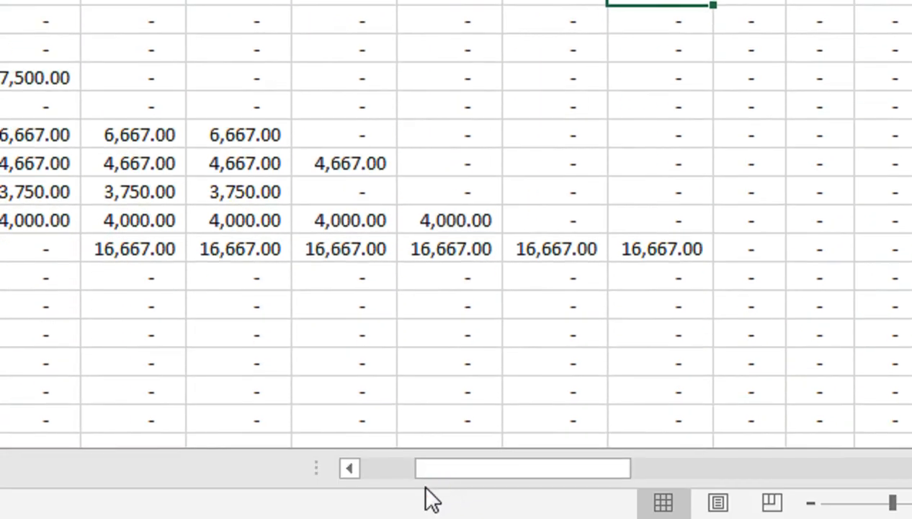
drag(432, 468, 278, 503)
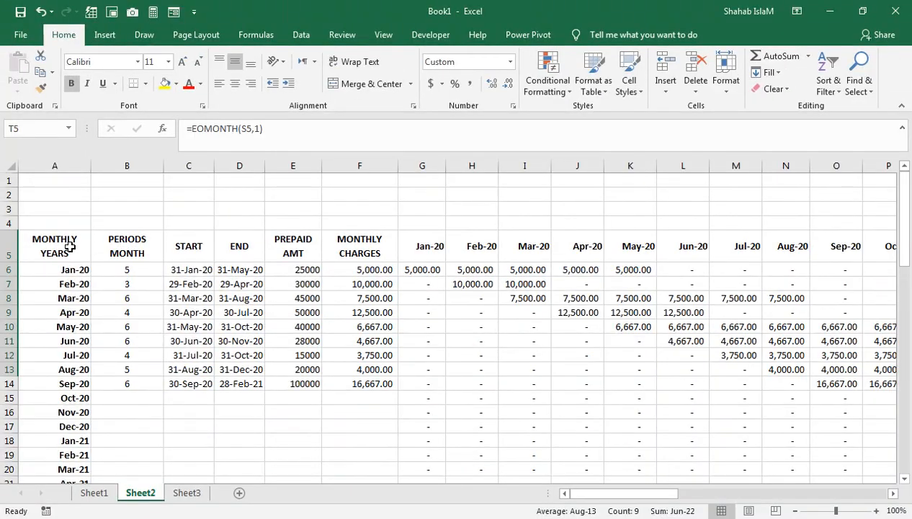
Apply outside borders to the whole schedule table from the MONTHLY YEARS header through BN66
click(70, 247)
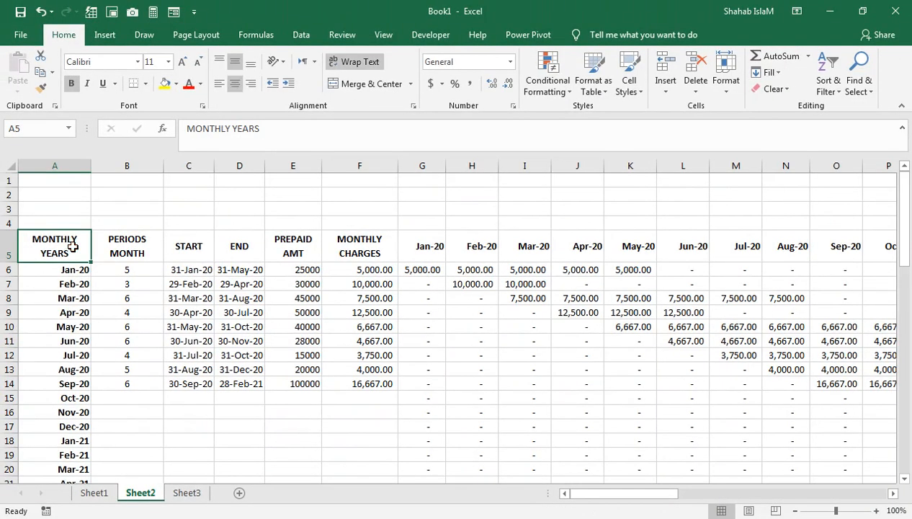
key(ctrl+shift+Right)
key(ctrl+shift+Down)
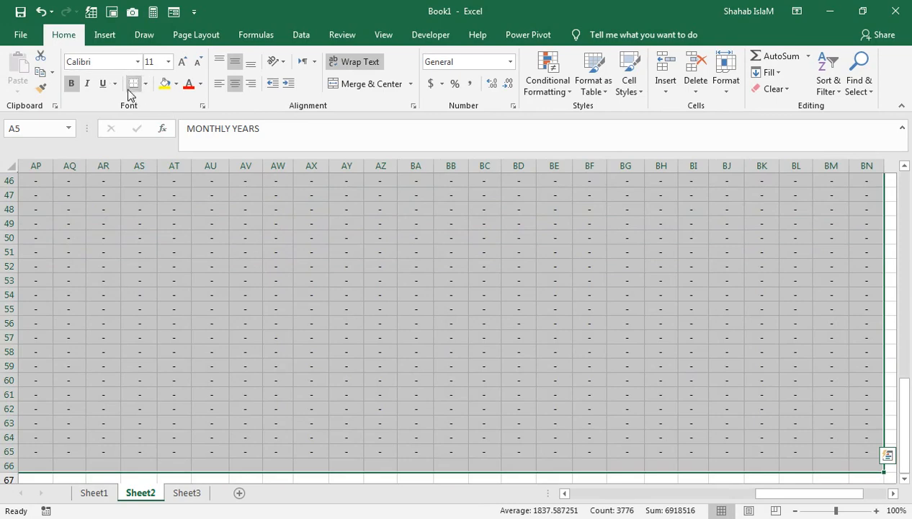
key(ctrl+BackSpace)
click(148, 84)
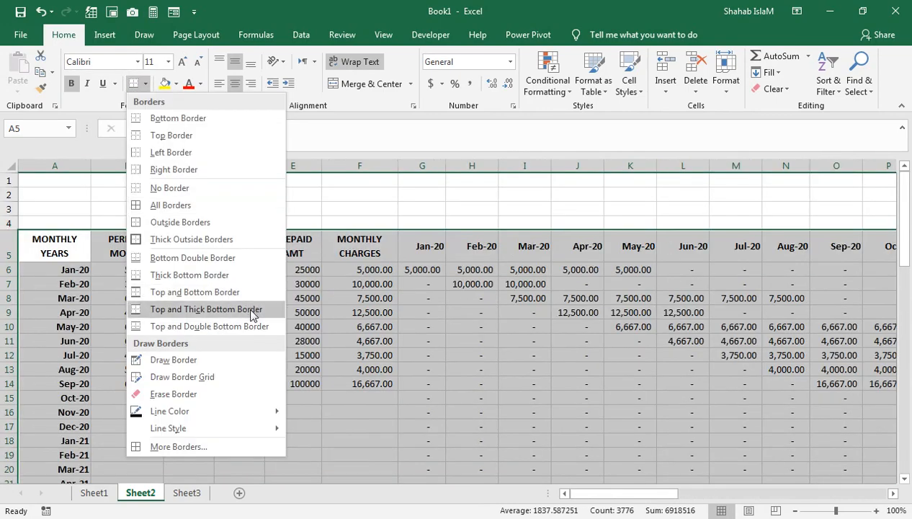
click(209, 225)
Apply thick outside borders to the header row from MONTHLY YEARS through Dec-24
click(131, 259)
click(80, 251)
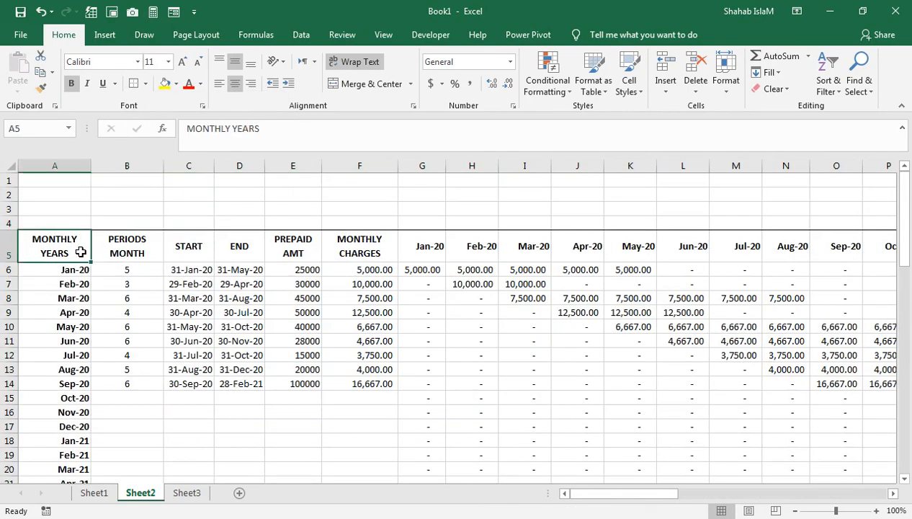
key(ctrl+shift+Right)
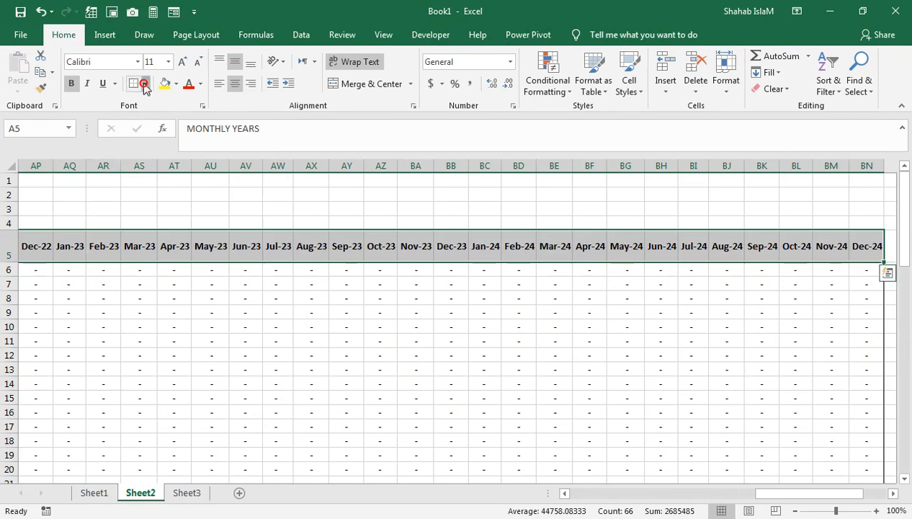
click(144, 84)
click(167, 238)
key(ctrl+BackSpace)
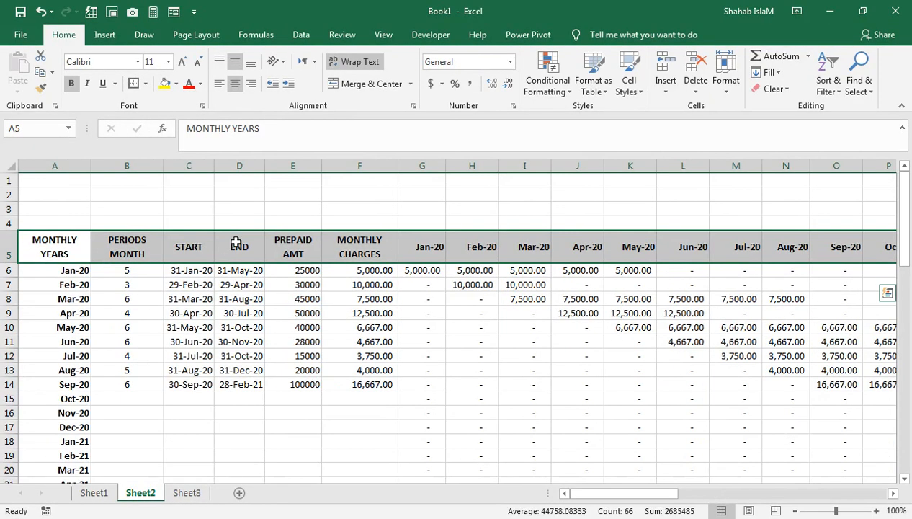
Fill the header row with standard dark blue and set its font color to white
click(176, 85)
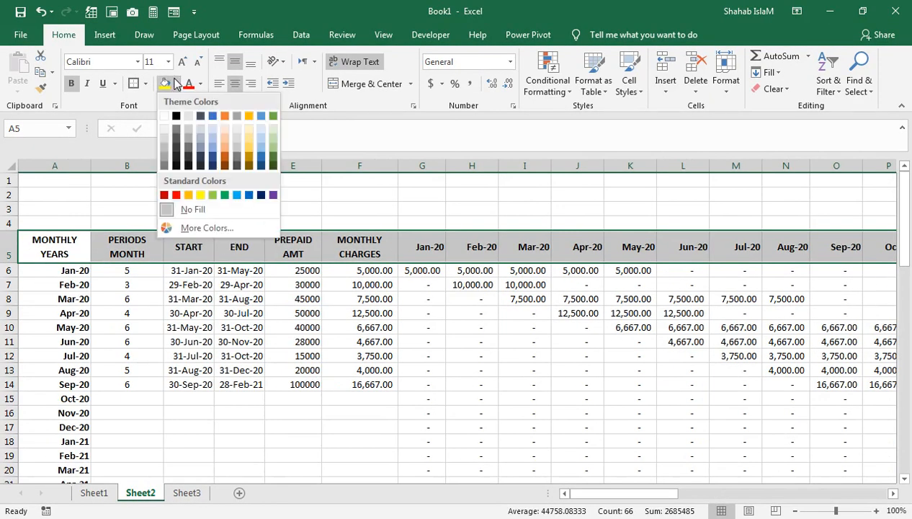
click(261, 194)
click(201, 84)
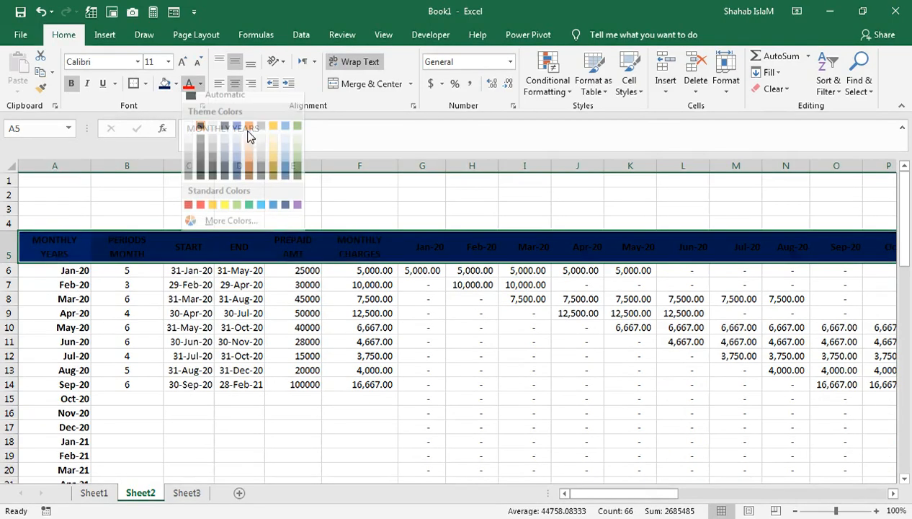
click(198, 132)
Try a light gold fill with black font on the Jan-20 to Jan-21 headers in G5:S5
drag(407, 239, 806, 246)
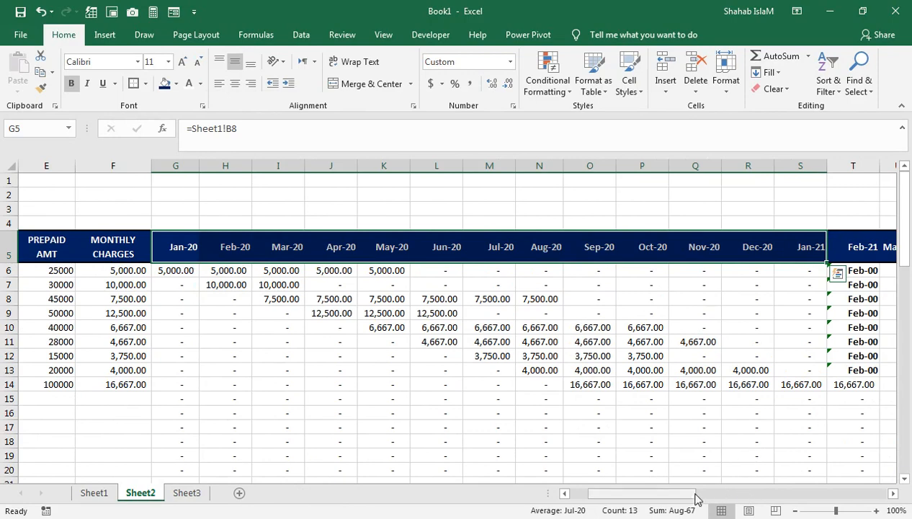
drag(696, 497, 677, 497)
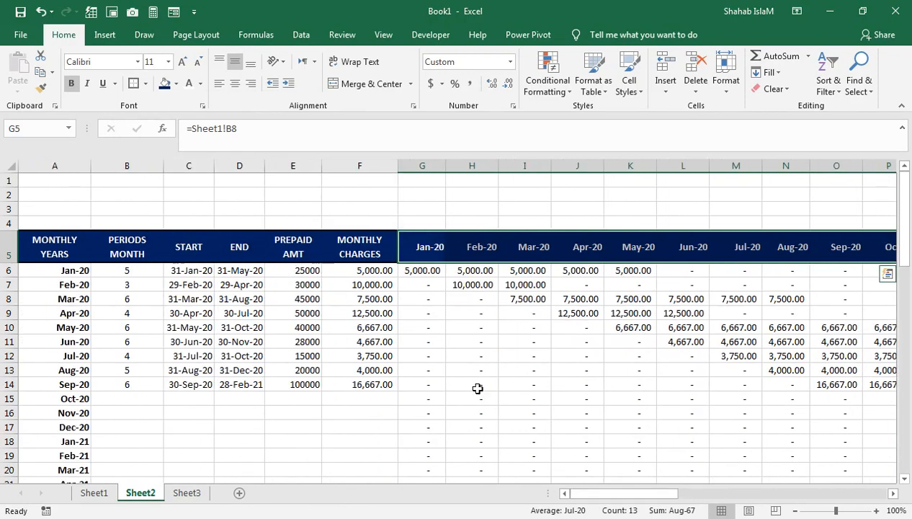
click(177, 84)
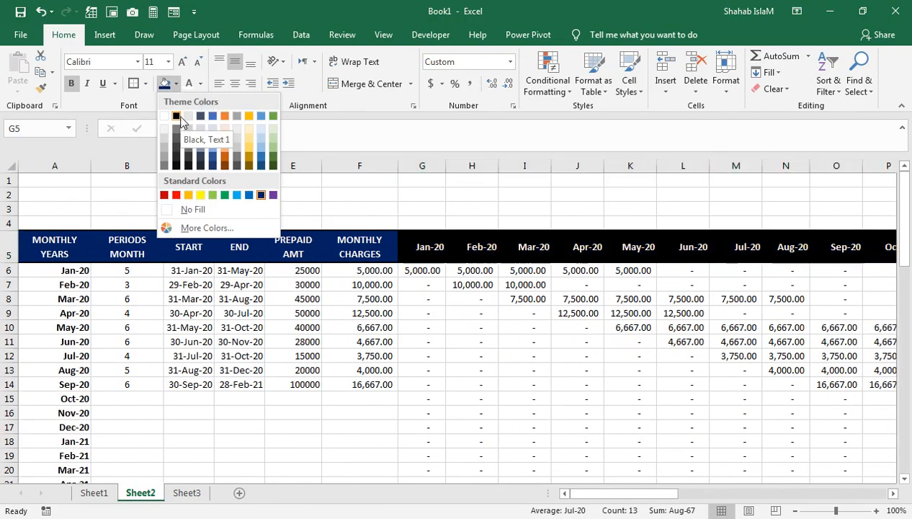
click(250, 130)
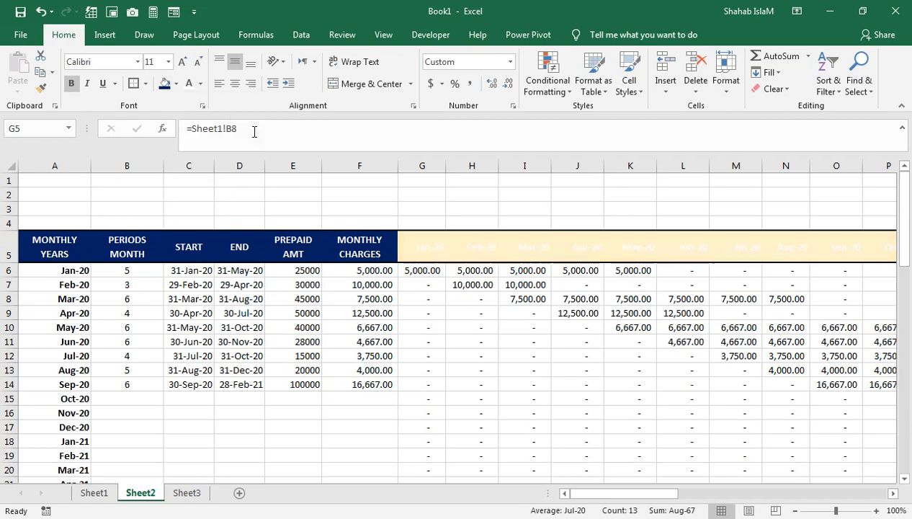
click(200, 84)
click(229, 134)
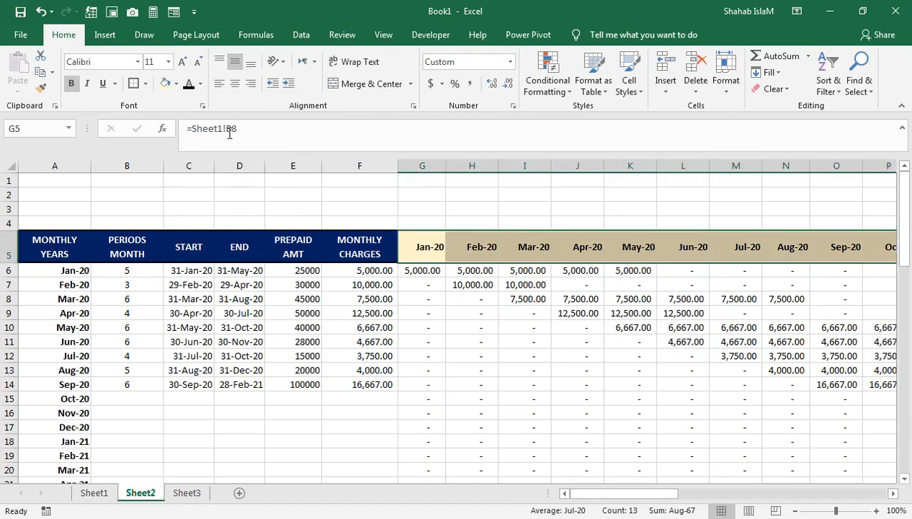
Format the month headers G5:S5 with a standard dark red fill, white font and font size 14
click(175, 83)
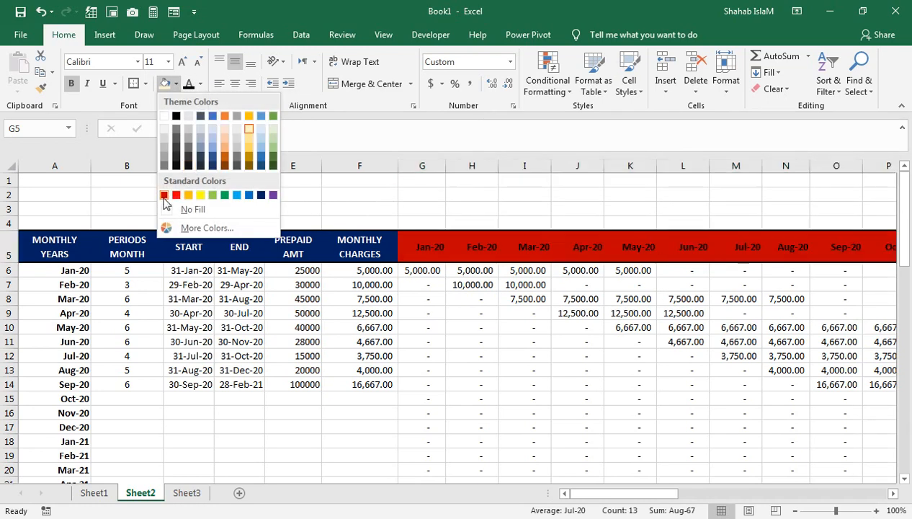
click(162, 197)
click(200, 84)
click(188, 134)
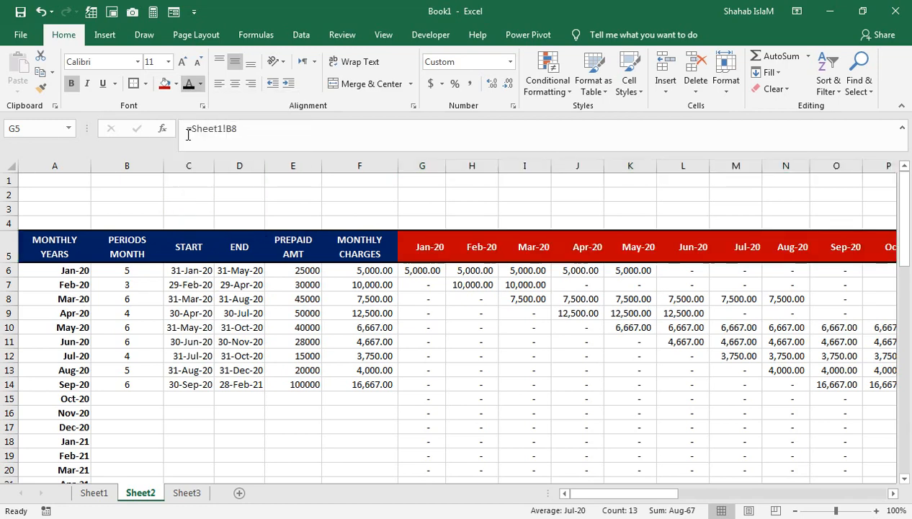
click(180, 62)
click(180, 62)
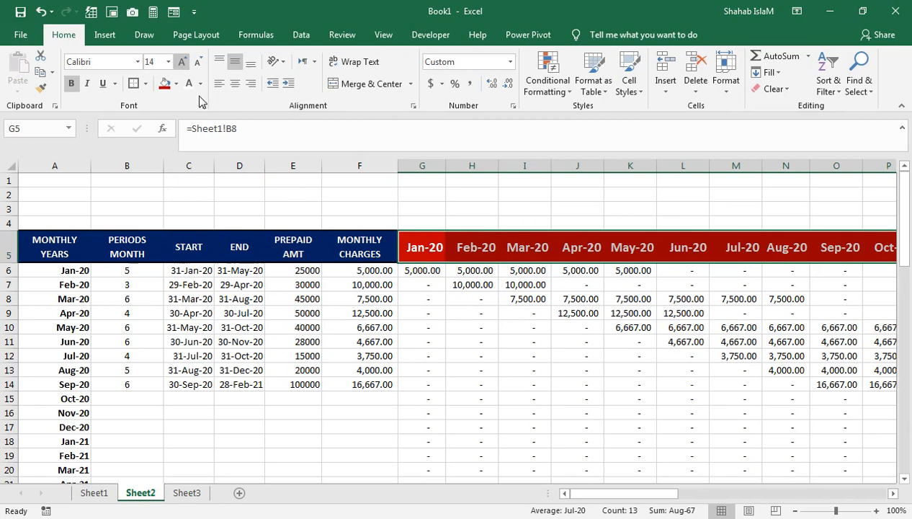
Examine the charges from G6 across the month columns and the formulas in S6 and T6
click(101, 322)
click(423, 272)
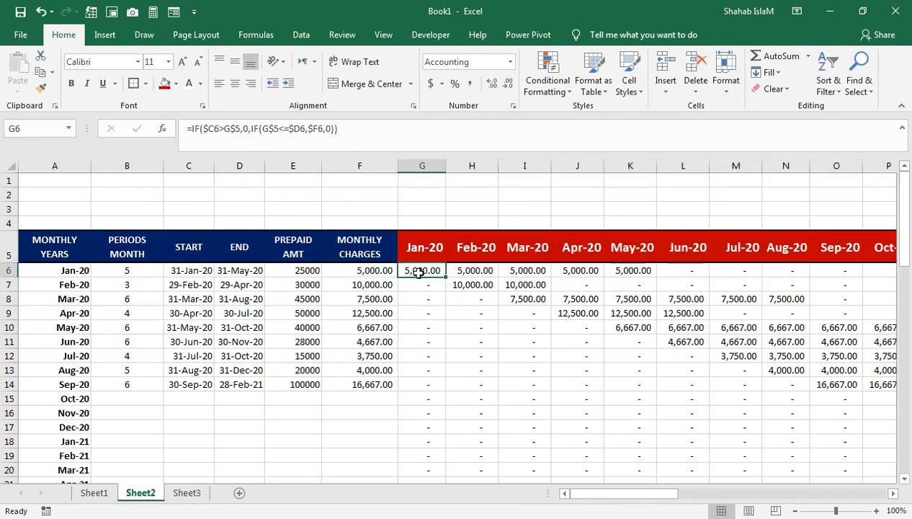
drag(420, 272, 822, 450)
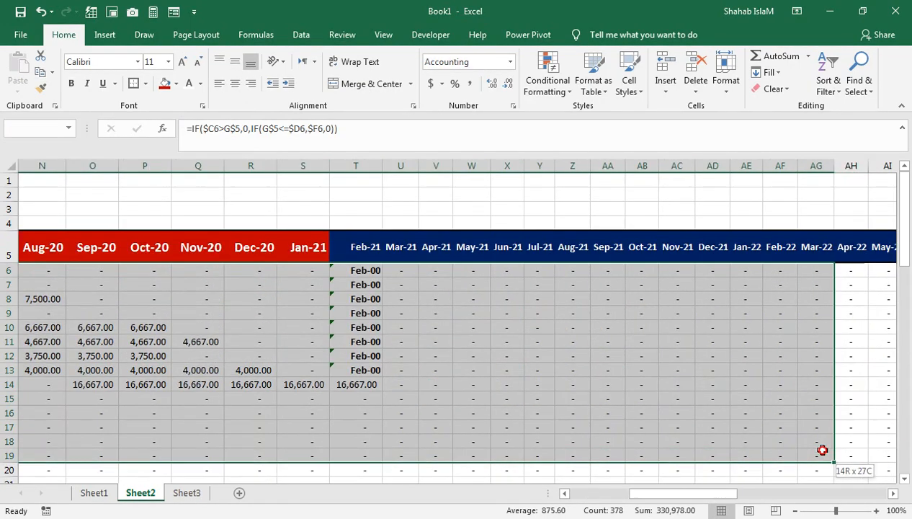
click(314, 272)
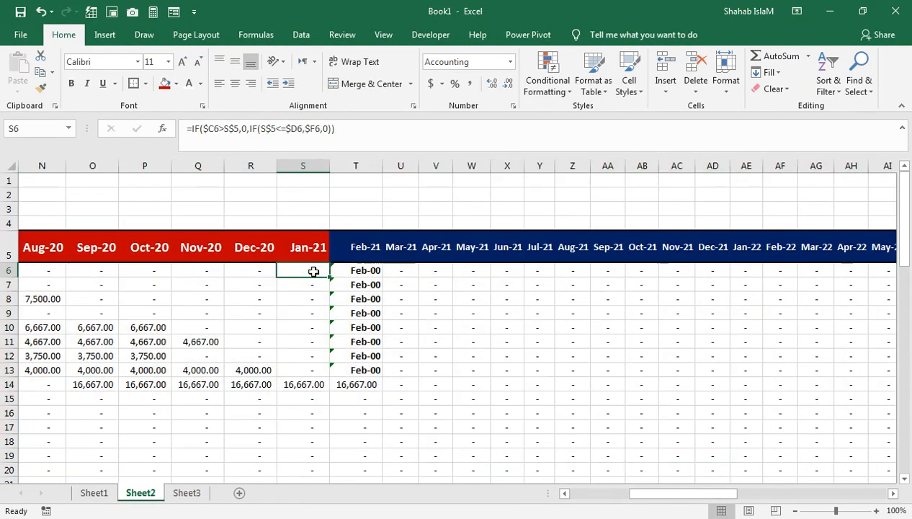
click(345, 268)
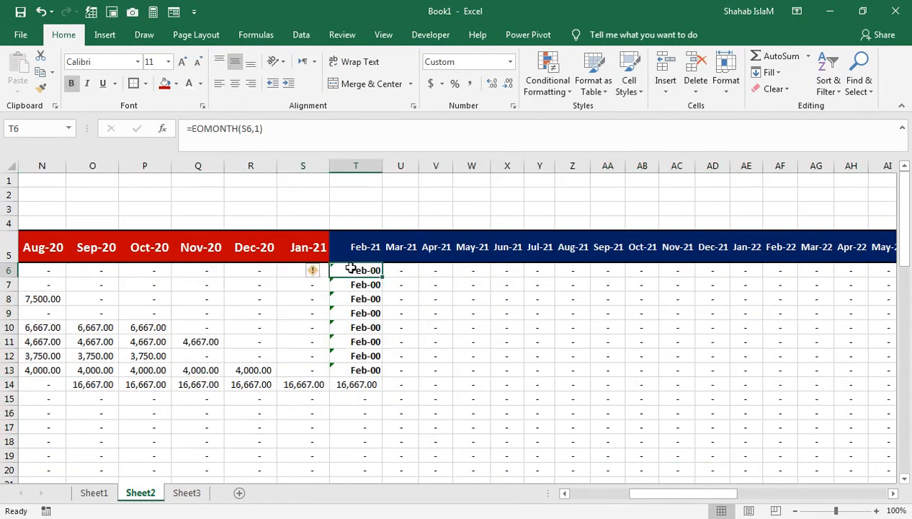
Fill the charge formula from O6 through BN66, covering the Feb-21 column, and recheck the May-20 and Jun-20 rows
drag(115, 268, 818, 449)
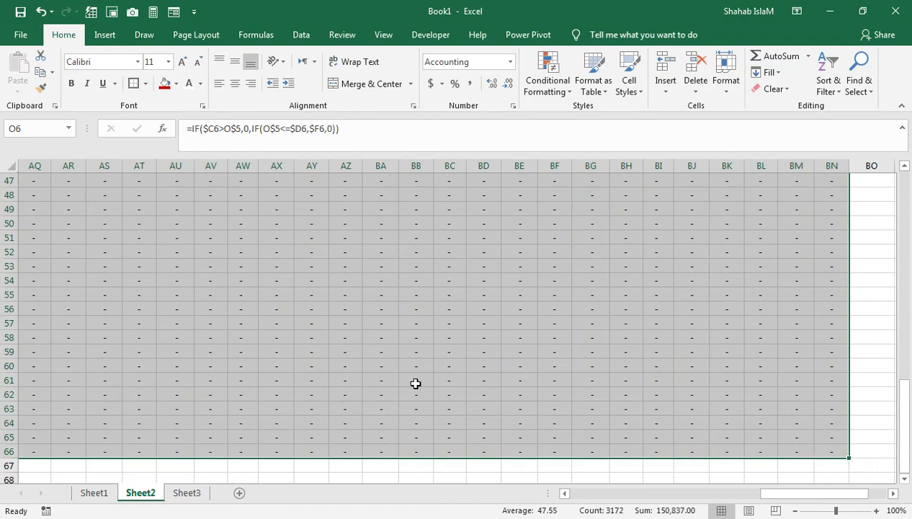
key(Up)
drag(420, 326, 407, 187)
drag(353, 369, 308, 224)
drag(194, 341, 2, 321)
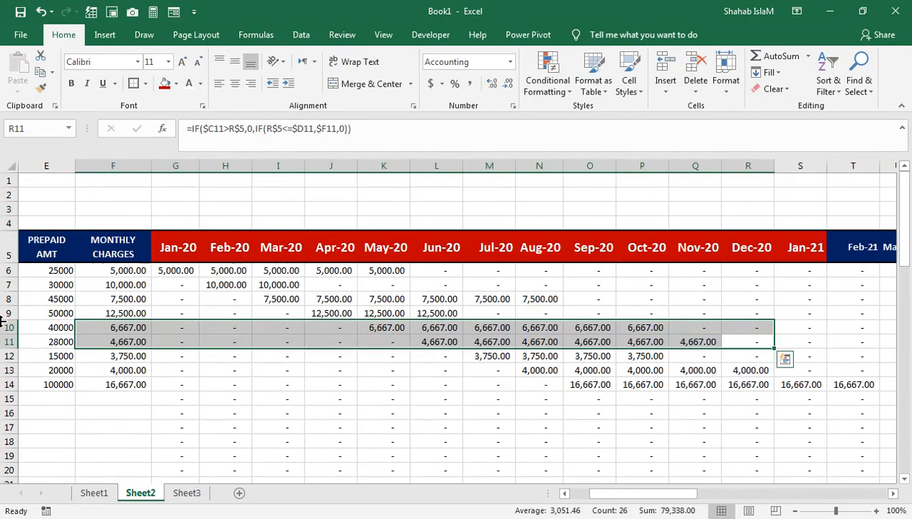
Fill the remaining month headers from Feb-21 to Dec-24 (T5:BN5) with the standard dark red
click(846, 248)
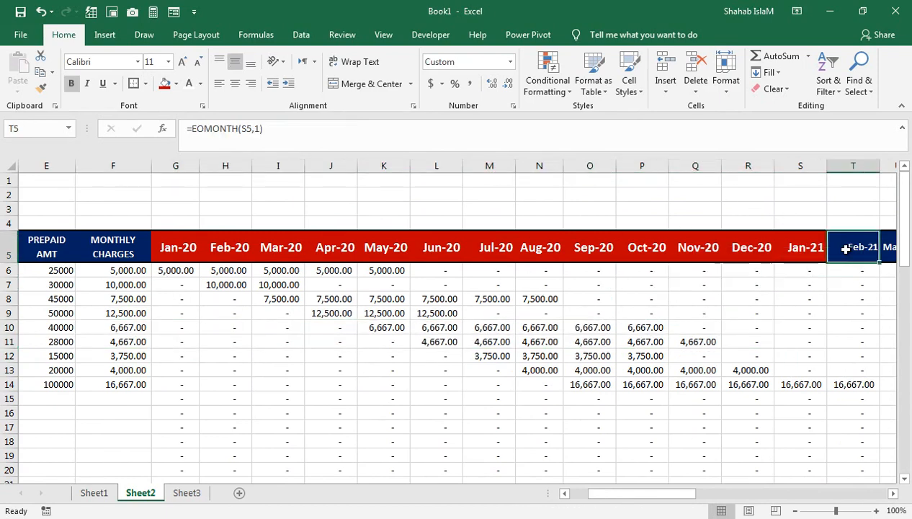
drag(845, 249, 846, 249)
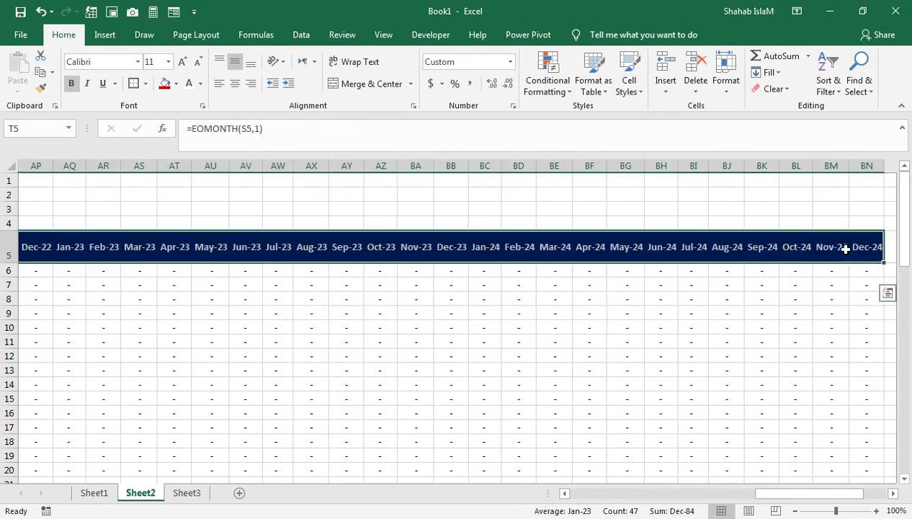
click(165, 84)
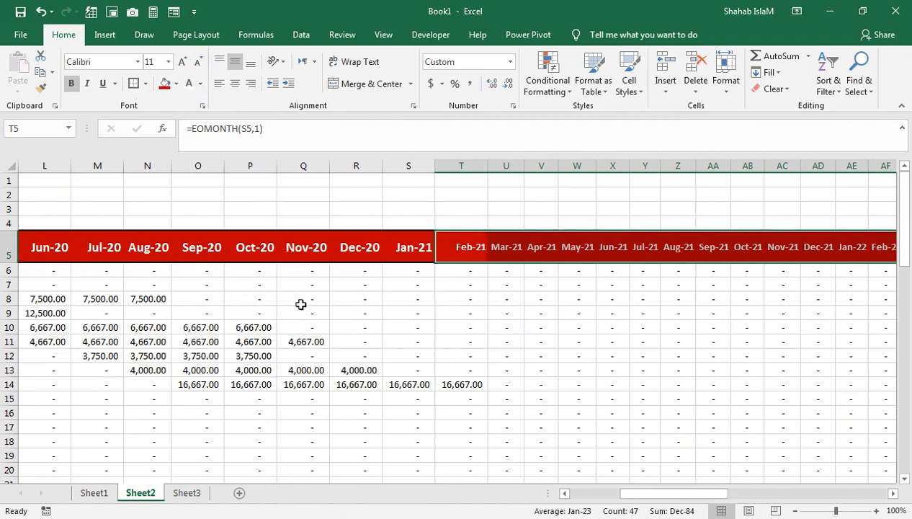
click(116, 269)
key(Home)
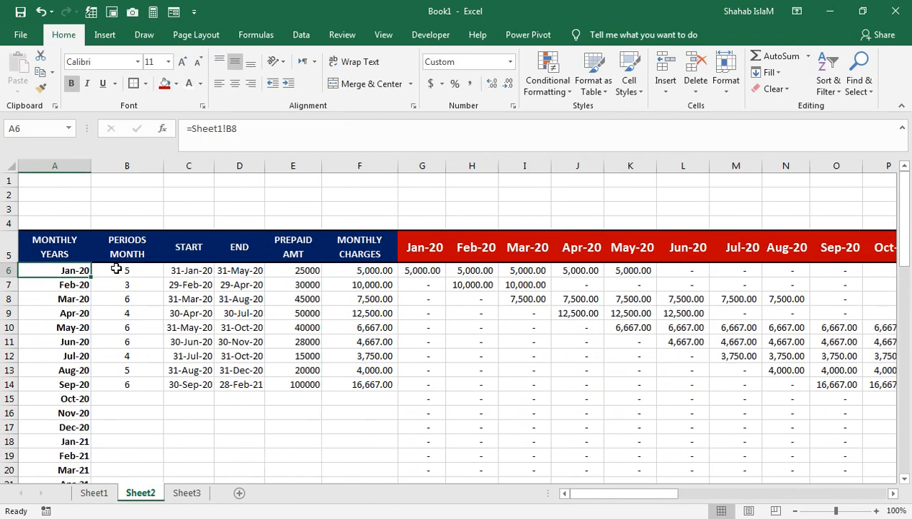
Apply the Note cell style to the whole block of monthly charge cells from G6 across to the Dec-24 column
click(426, 269)
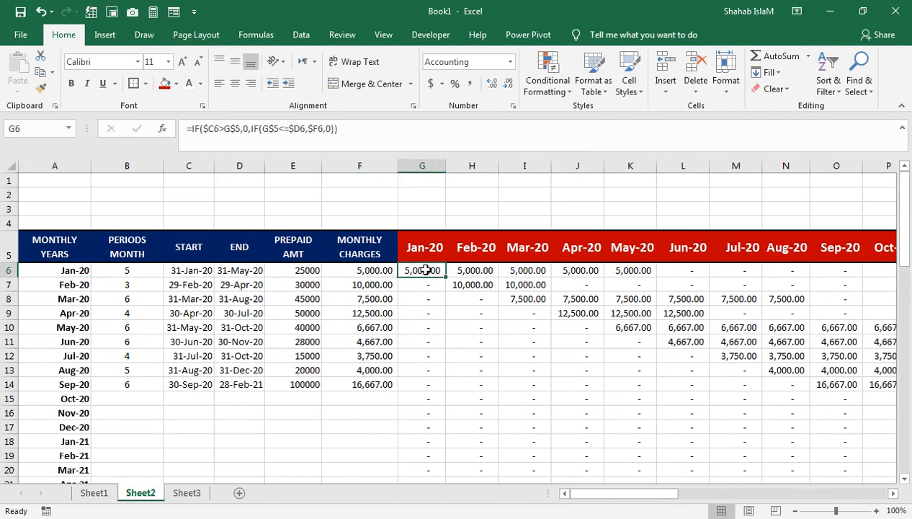
key(ctrl+shift+Right)
key(ctrl+shift+Down)
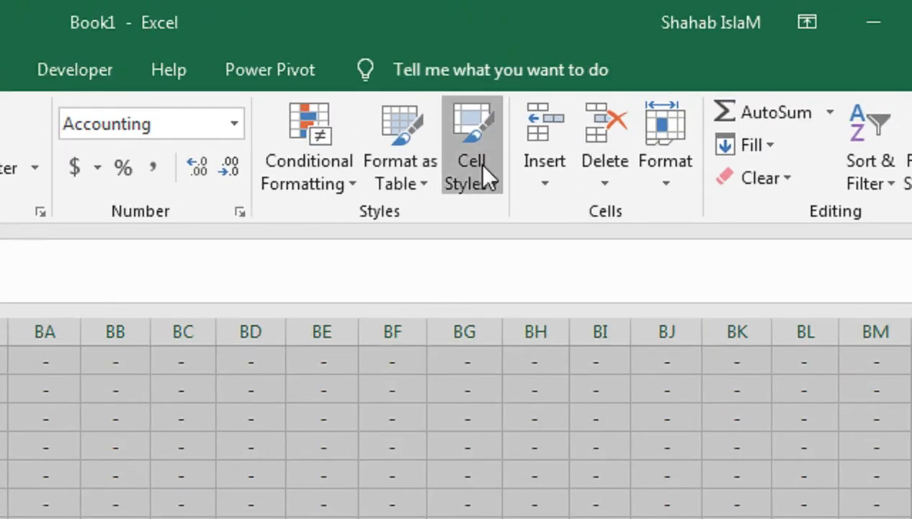
click(634, 85)
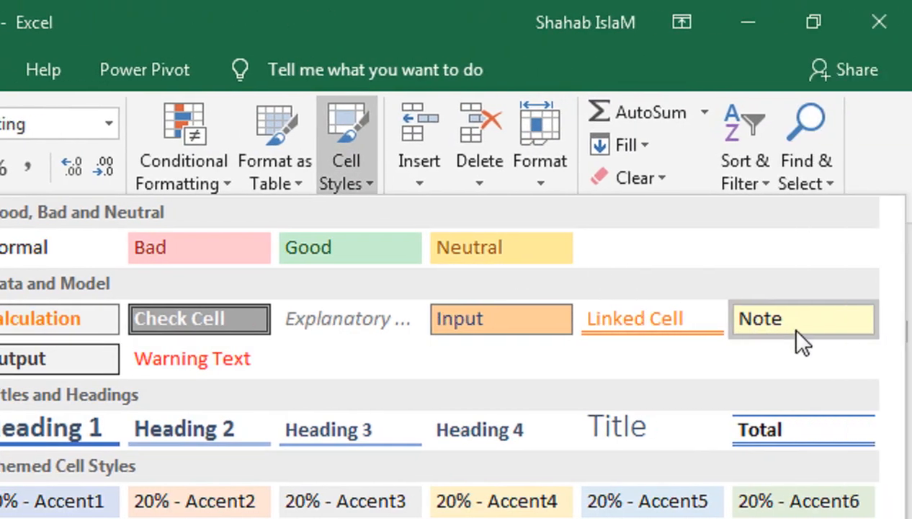
click(885, 320)
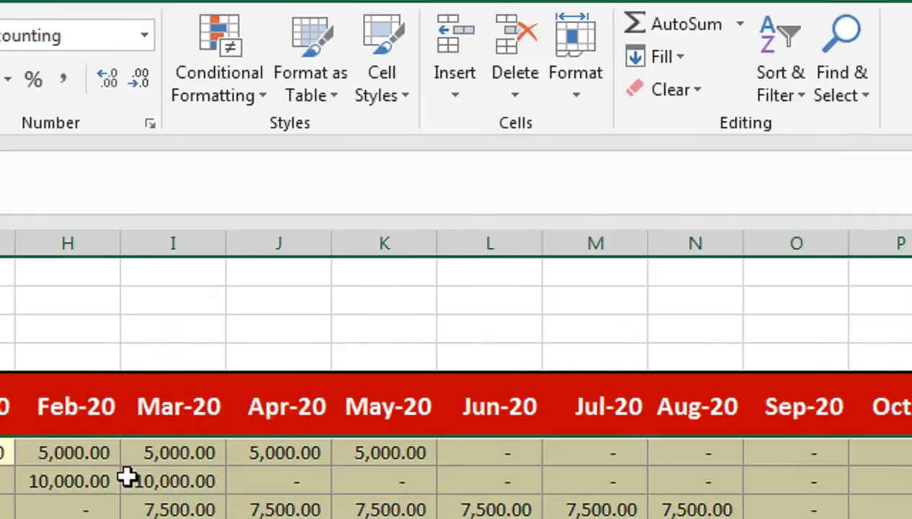
click(159, 422)
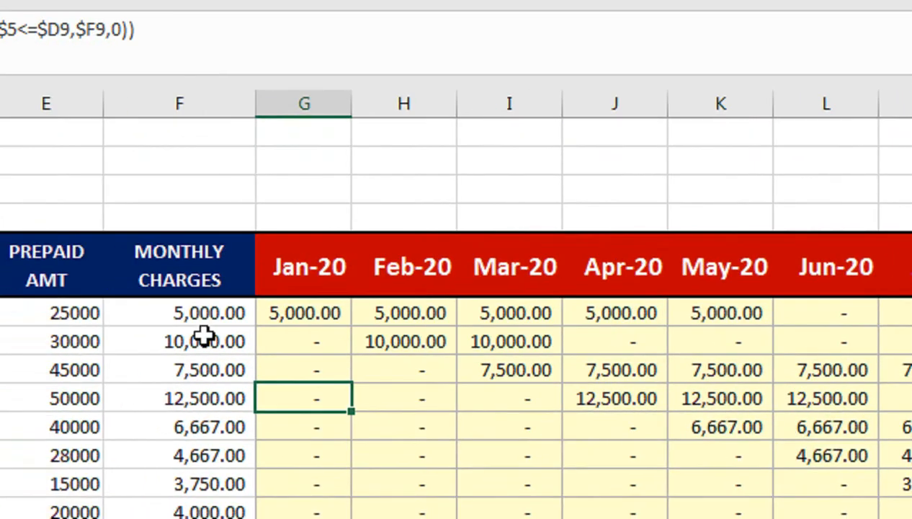
Fill the data rows of columns A to F, from row 6 down, with the lightest gray theme color
drag(204, 314, 10, 445)
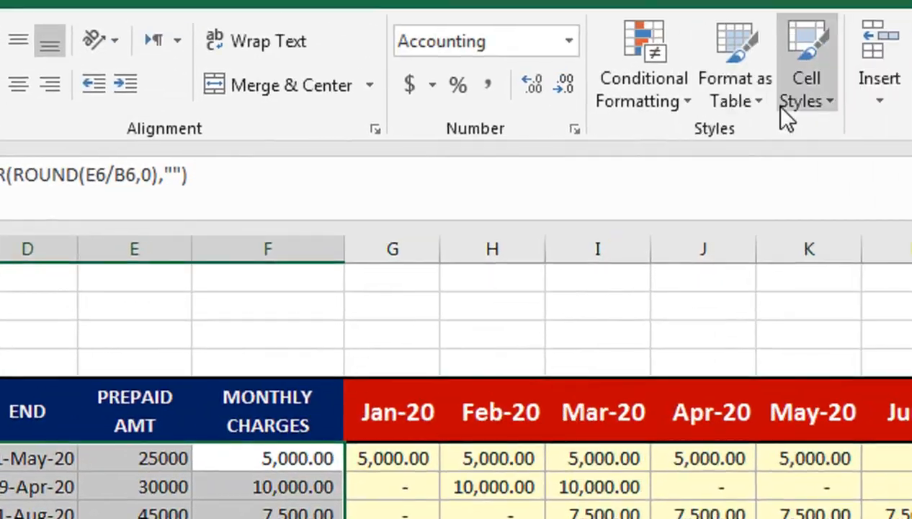
click(781, 111)
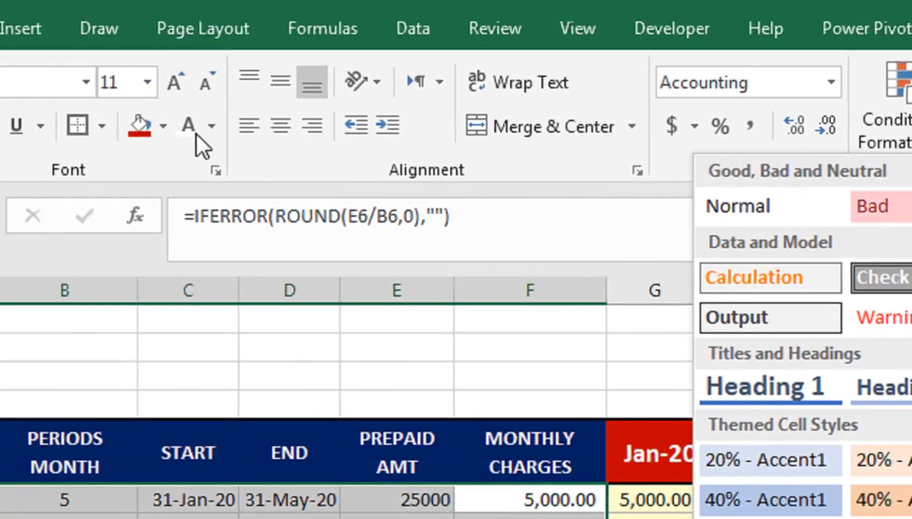
click(224, 127)
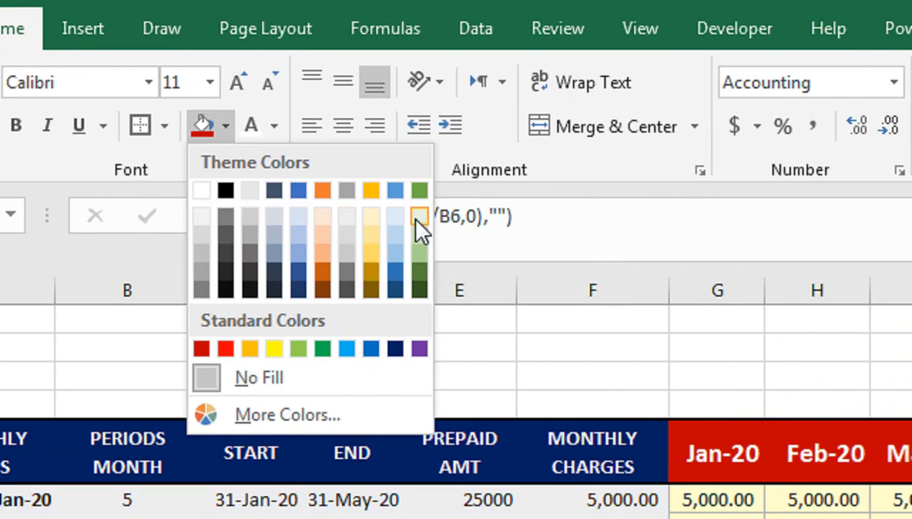
click(353, 220)
click(360, 446)
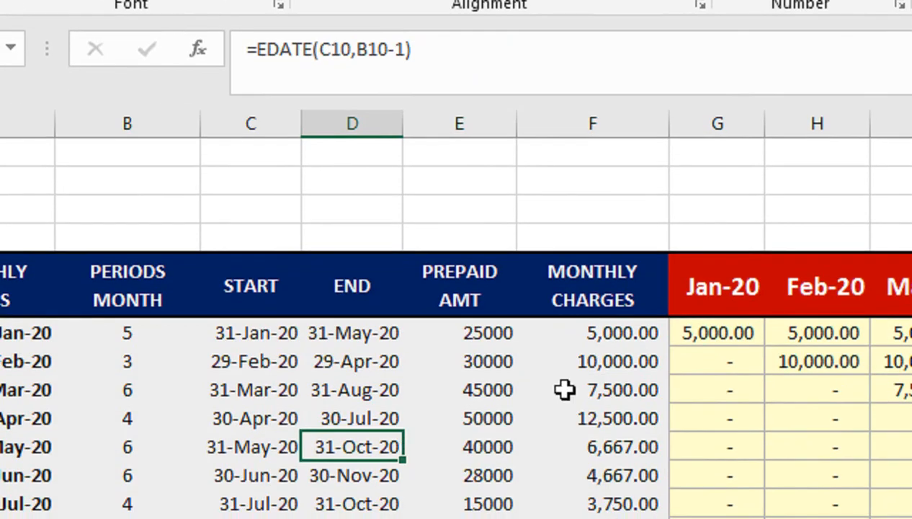
Make row 2 much taller and merge and center its cells from A2 across the month columns
click(314, 191)
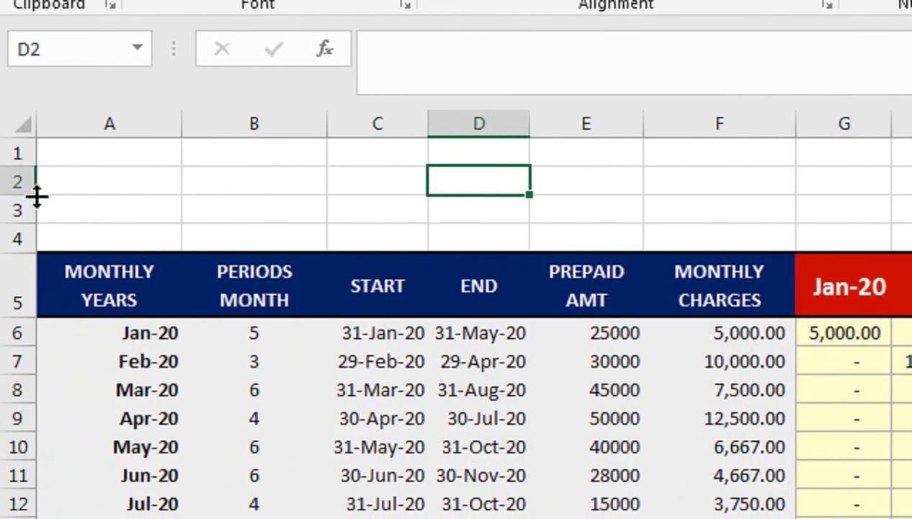
drag(36, 195, 131, 293)
click(135, 248)
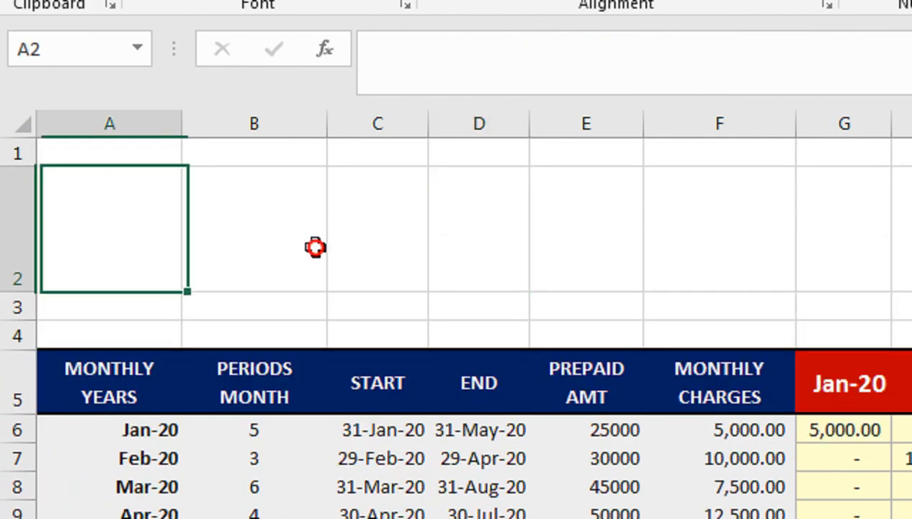
drag(315, 247, 875, 223)
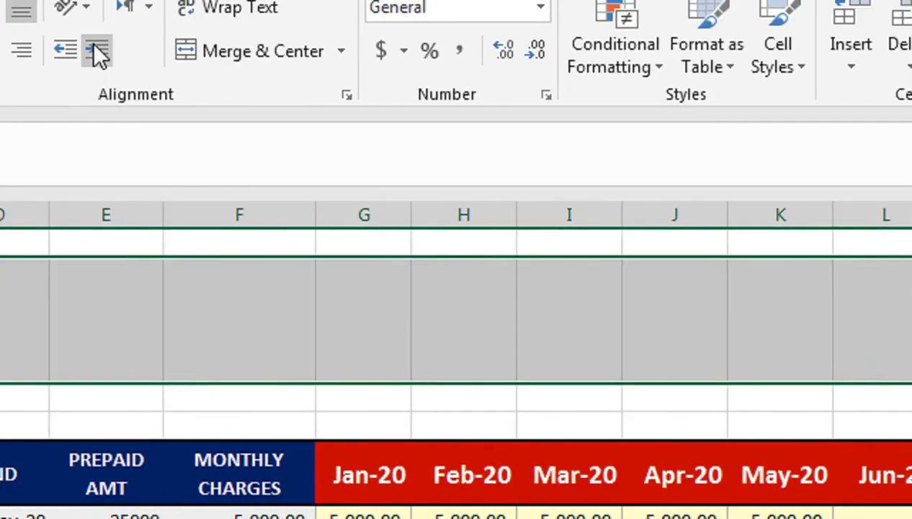
click(243, 51)
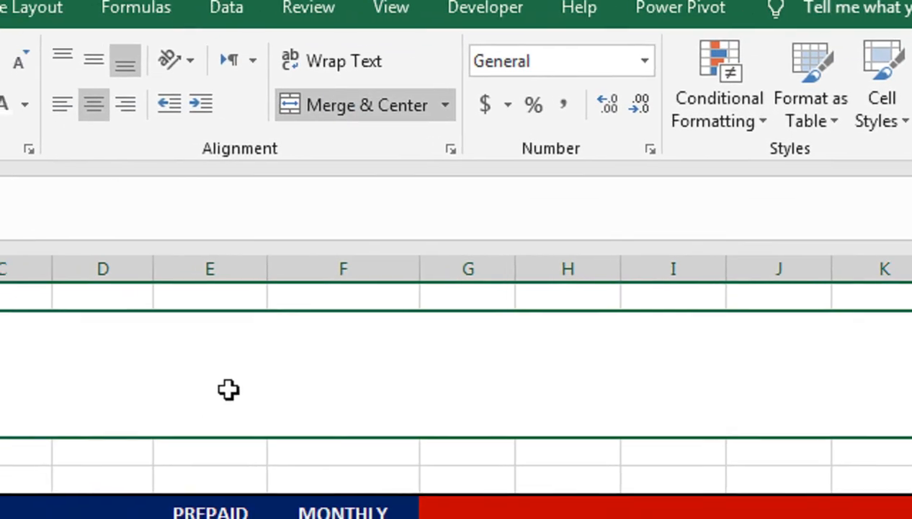
Enter the title PREPAYMENT MODAL CONTROL in the merged cell of row 2
text(prepayment)
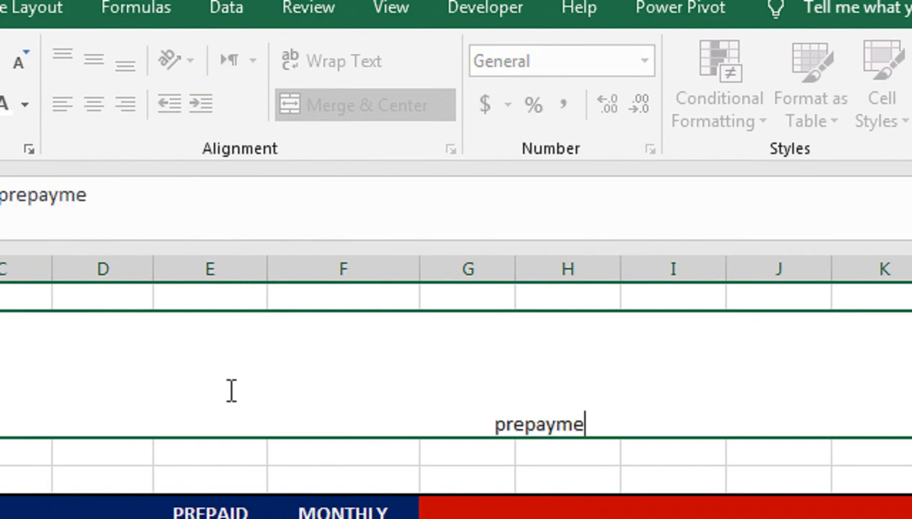
key(BackSpace)
key(BackSpace)
key(BackSpace)
key(BackSpace)
key(BackSpace)
key(BackSpace)
key(BackSpace)
key(BackSpace)
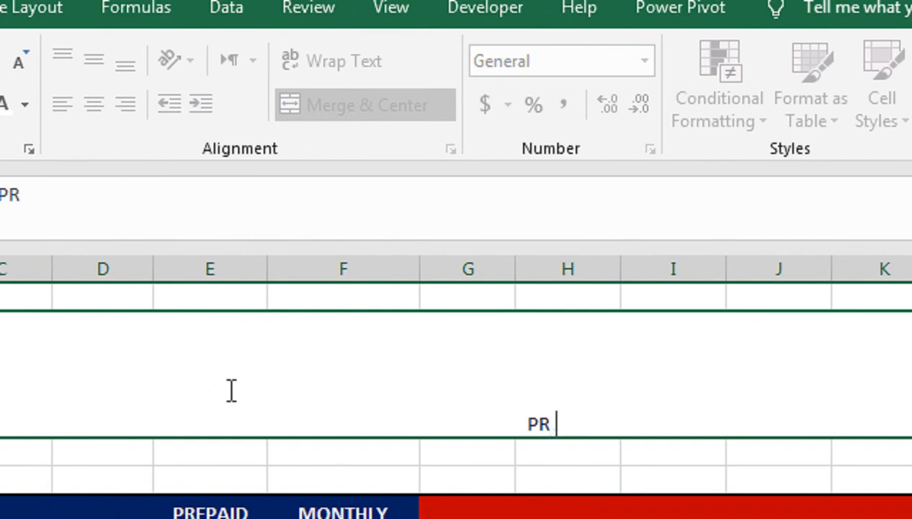
text(EPAYMENT)
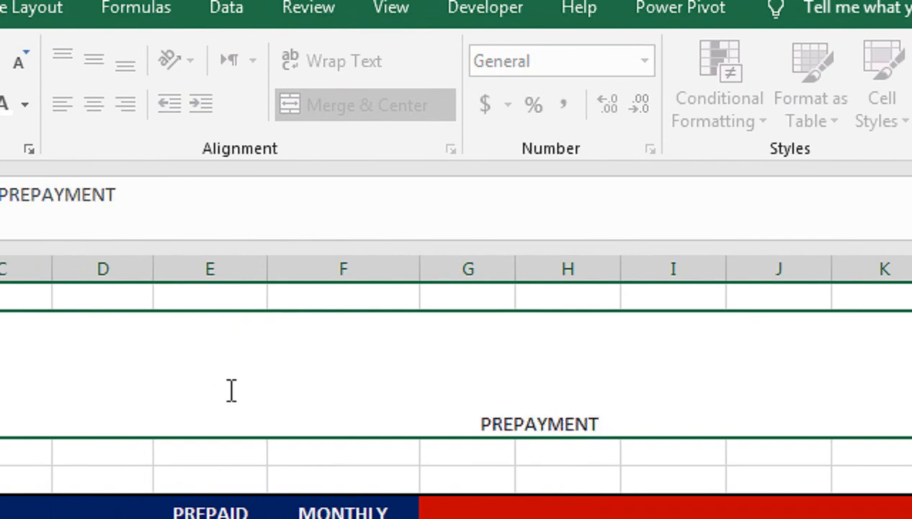
text( MO)
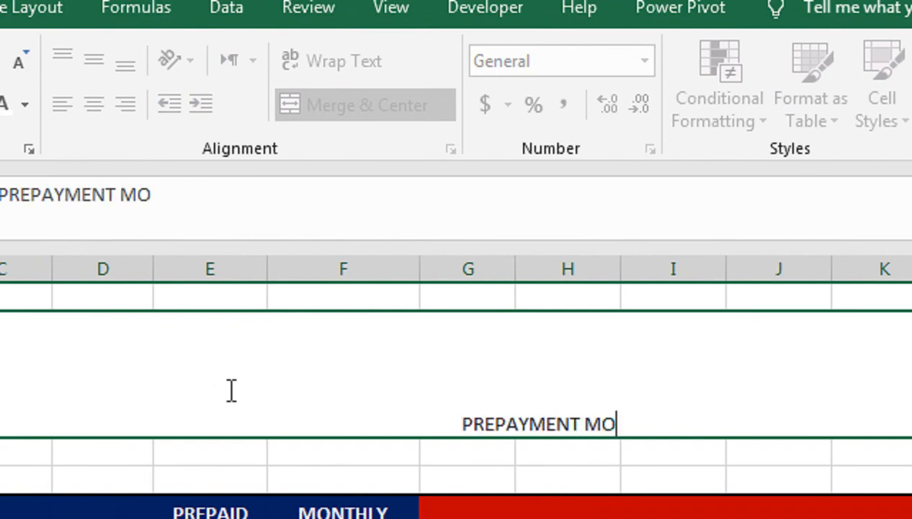
text(DAL CONTROL)
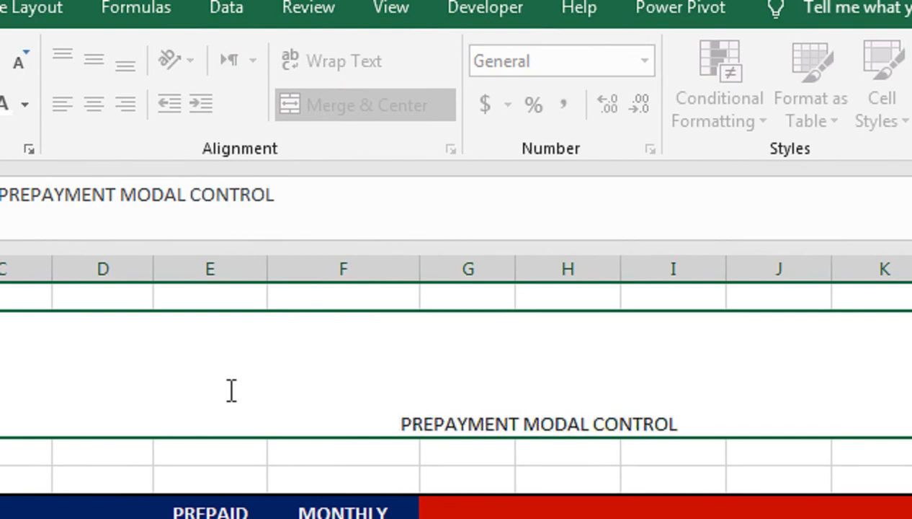
key(Return)
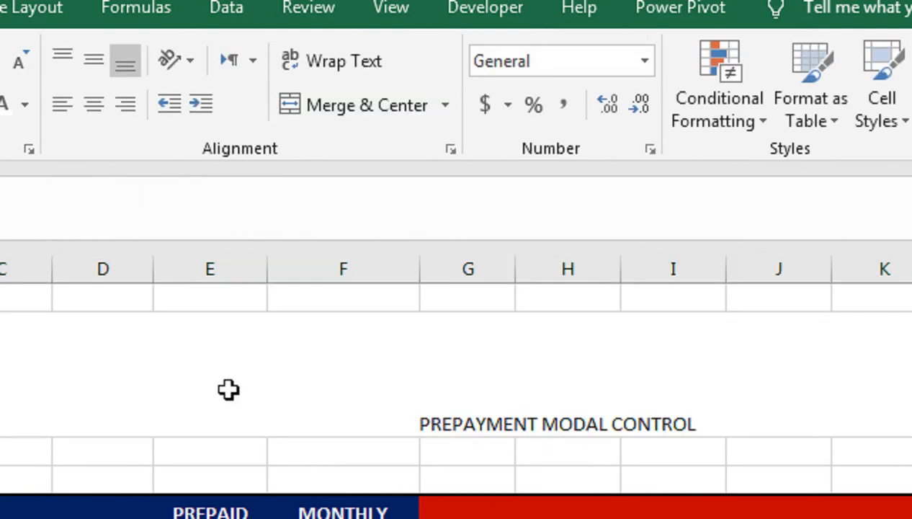
Middle-align the row 2 title and format it in bold at font size 65
click(227, 389)
click(93, 59)
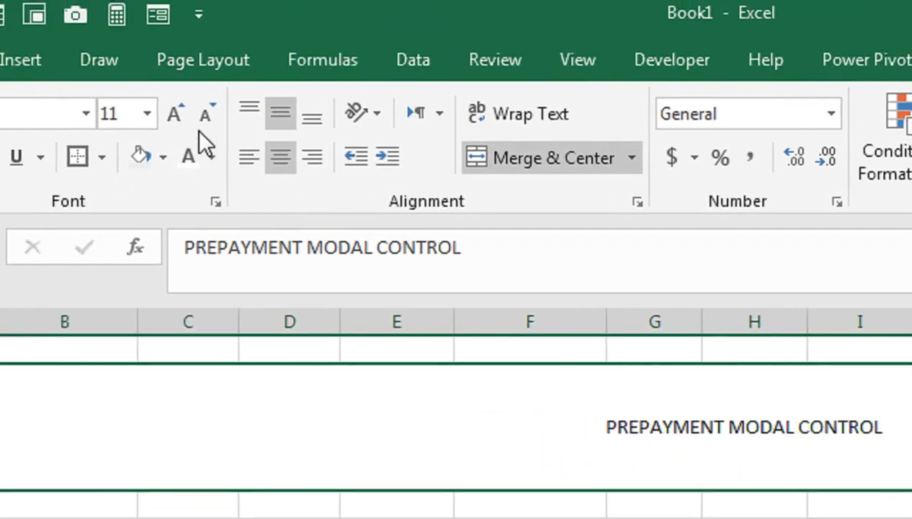
click(215, 130)
click(215, 131)
click(214, 131)
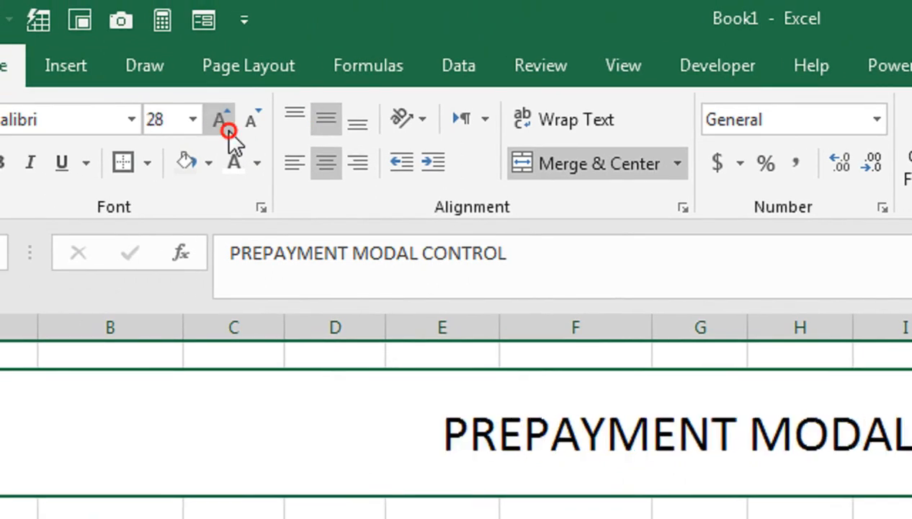
click(214, 130)
click(252, 122)
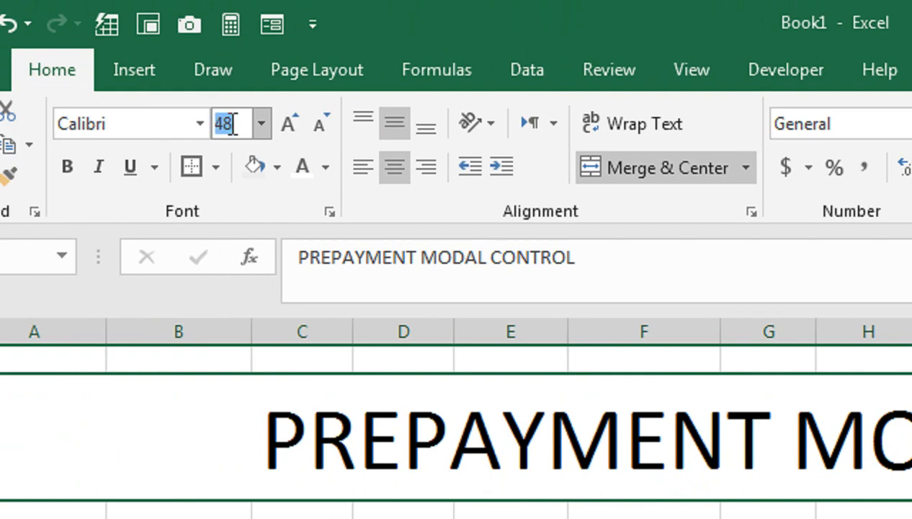
text(0)
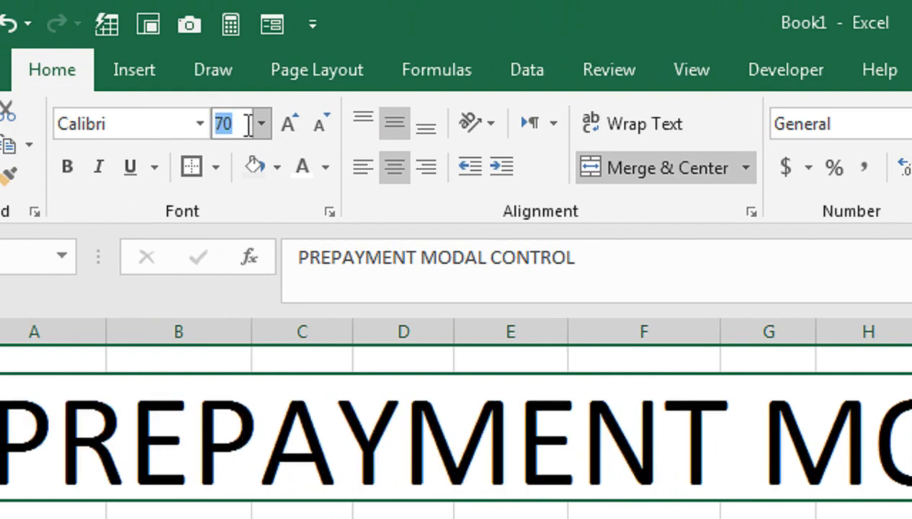
text(65)
key(Return)
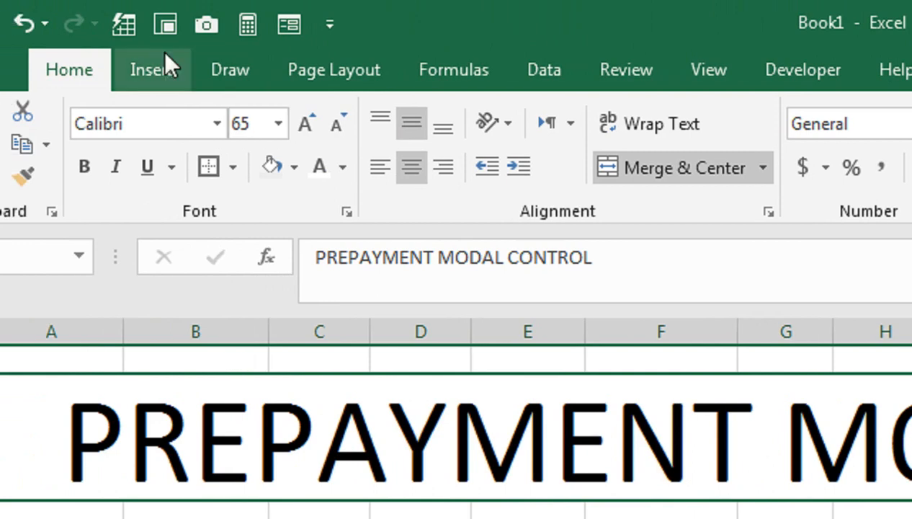
click(69, 169)
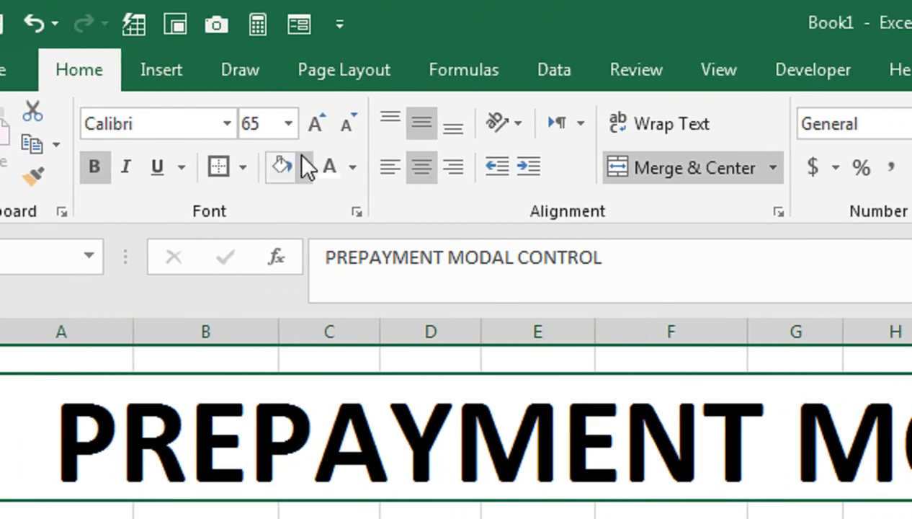
Give the title cell a standard dark blue fill with white font, and make row 2 slightly taller
click(304, 161)
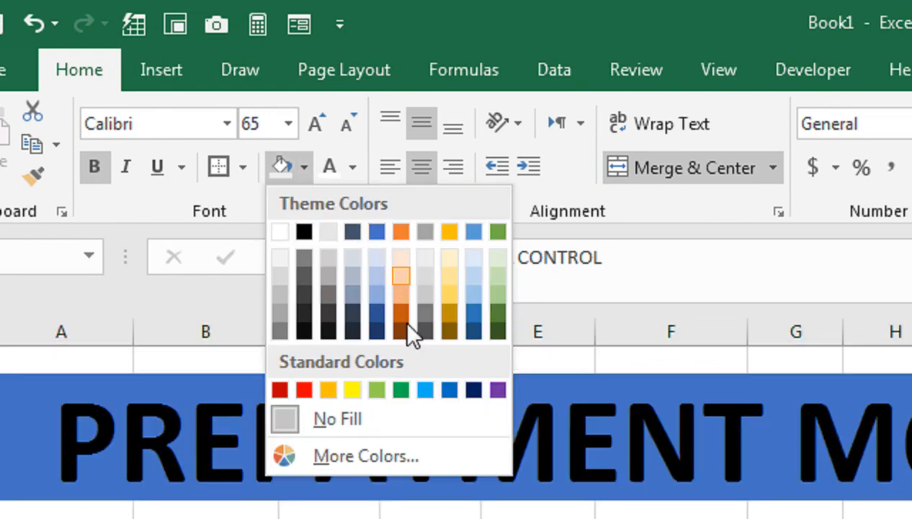
click(474, 390)
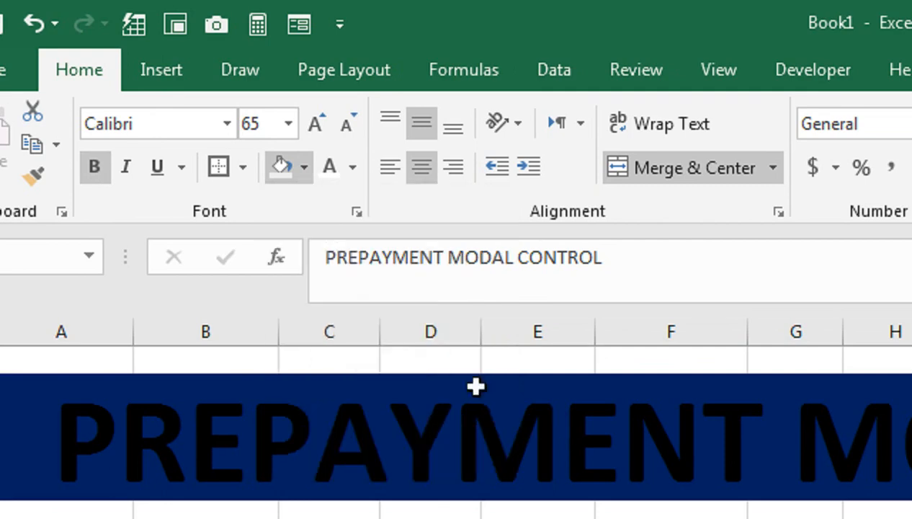
click(330, 169)
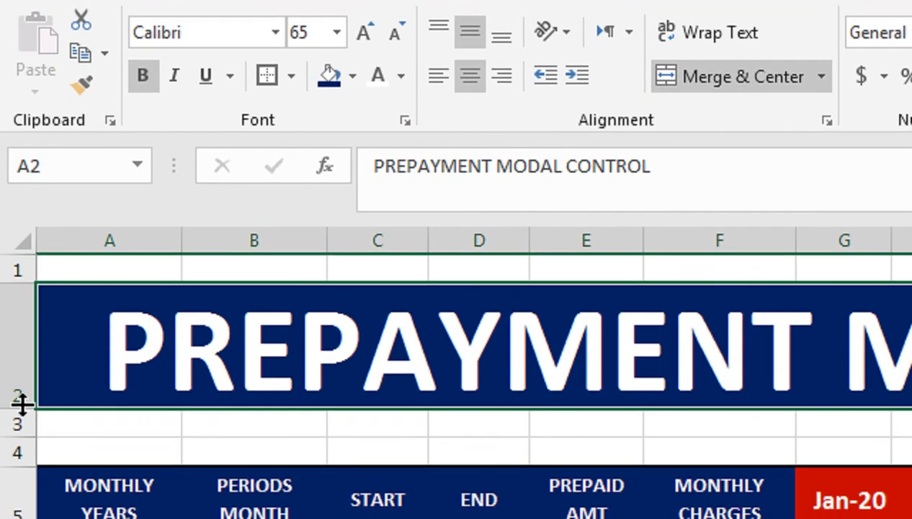
drag(22, 390, 21, 393)
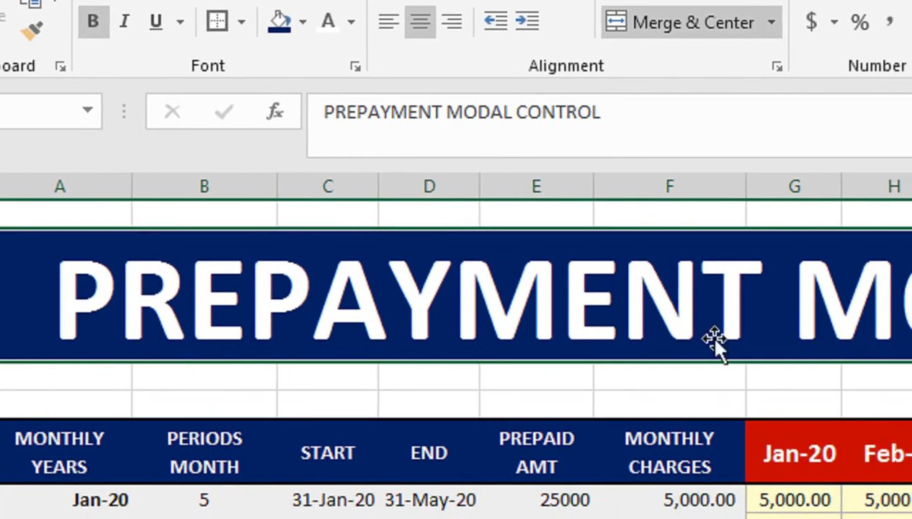
click(704, 436)
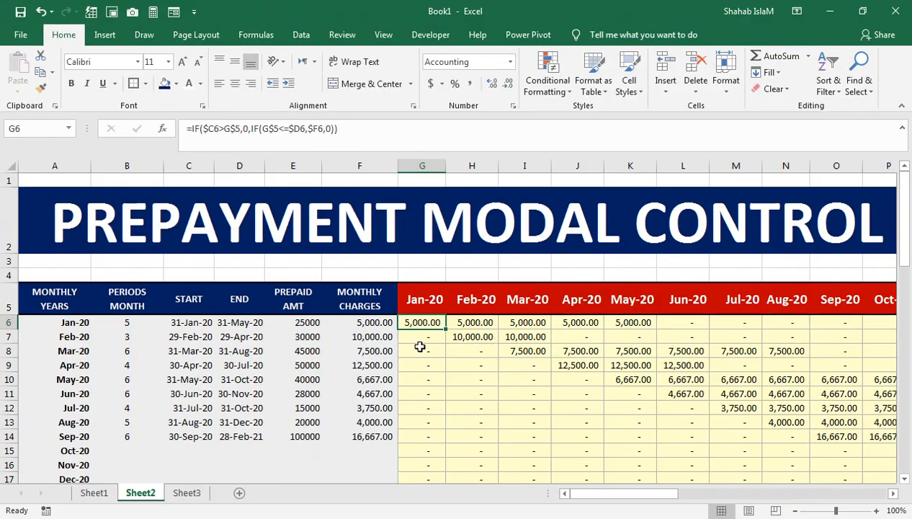